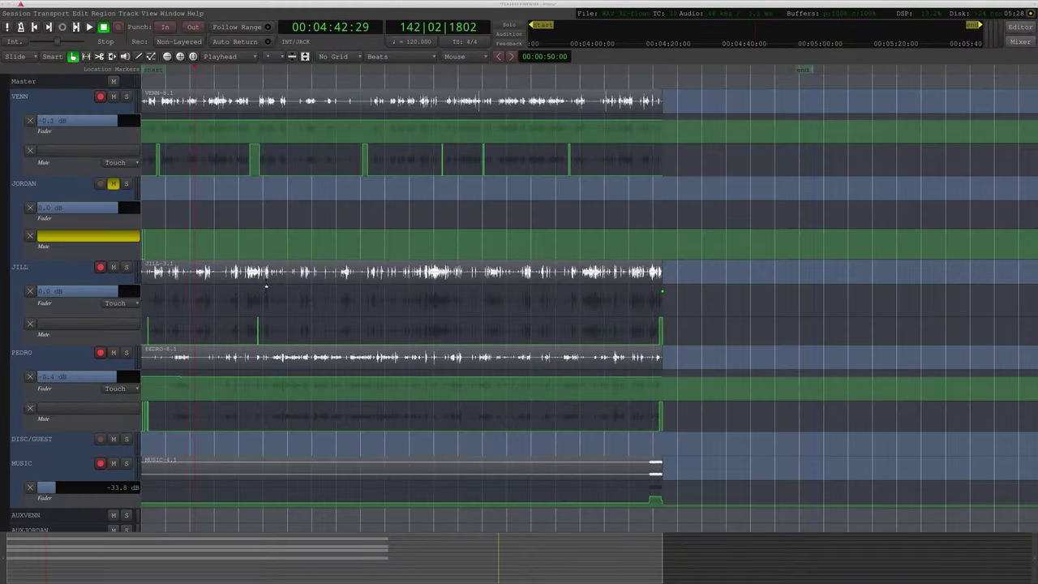
# Move the playhead to 03:10:05, check the VENN, JILL, PEDRO and MUSIC regions, and open the Mixer.
pyautogui.moveTo(252, 77); pyautogui.dragTo(180, 73)
pyautogui.click(203, 103)
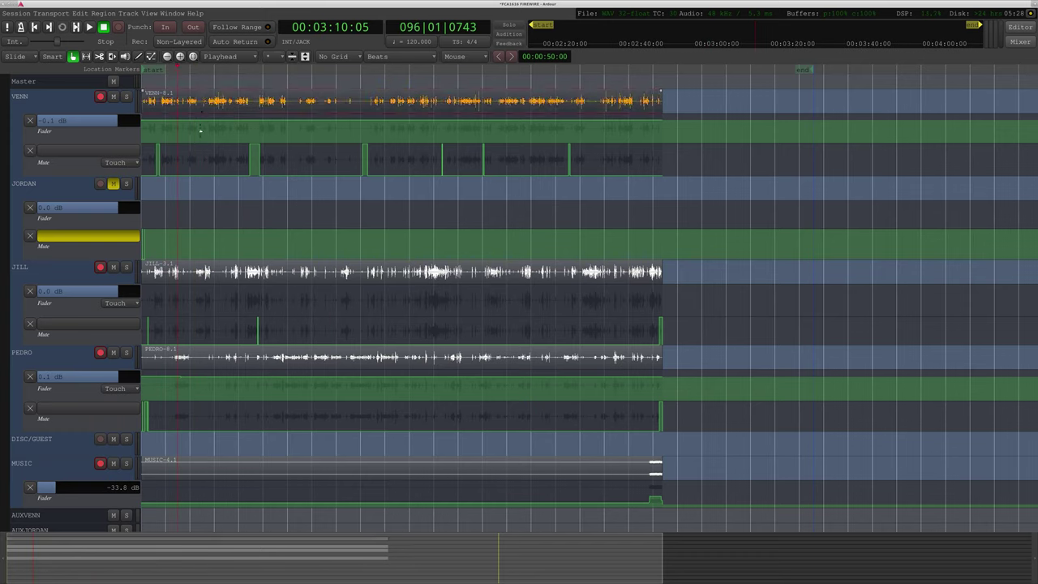
pyautogui.click(186, 276)
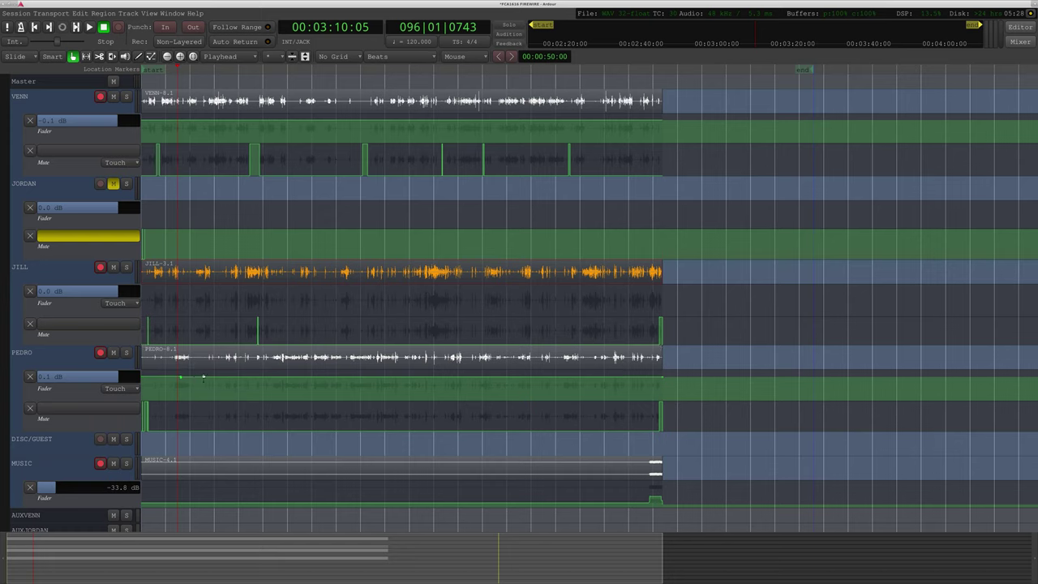
pyautogui.click(206, 357)
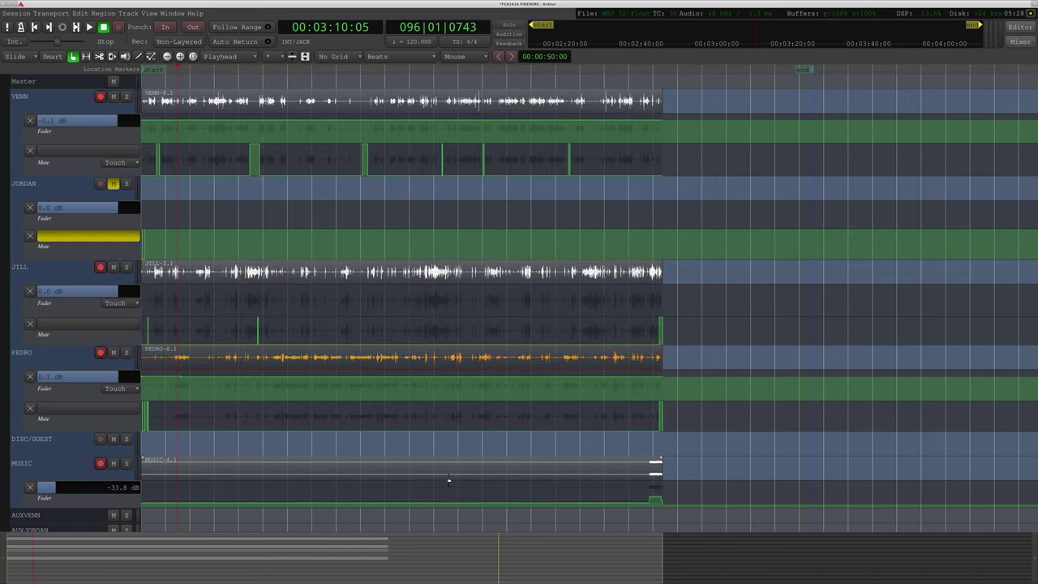
pyautogui.click(451, 474)
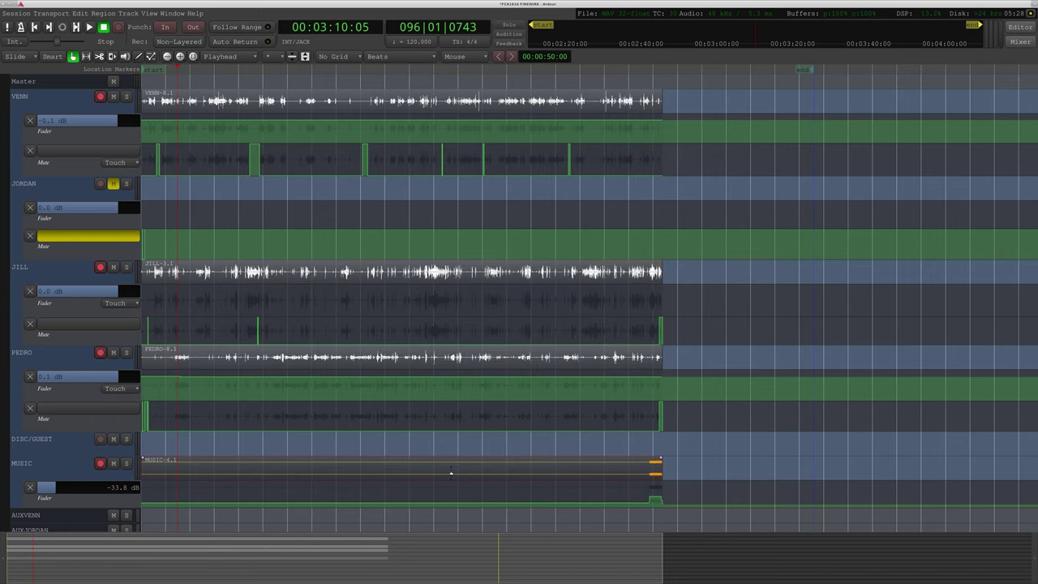
pyautogui.click(1019, 42)
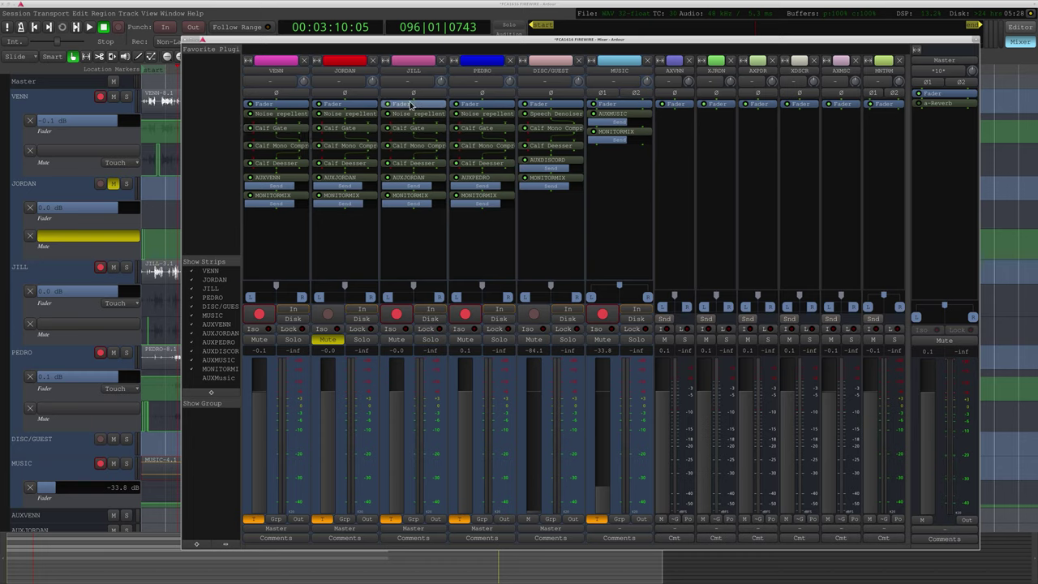
# Close the Mixer and drag the session end marker back to the end of the regions.
pyautogui.moveTo(615, 127)
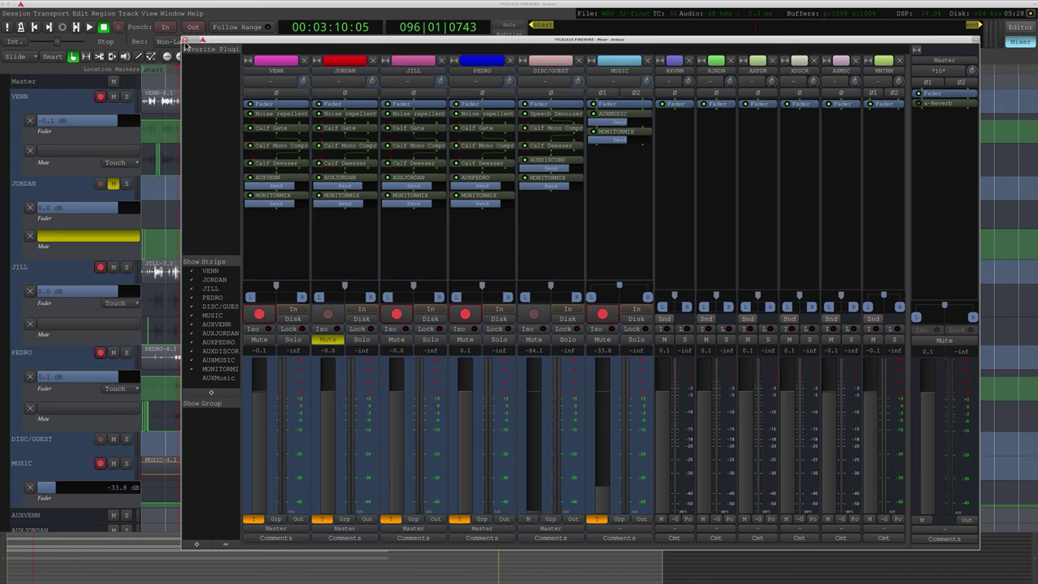
pyautogui.click(186, 39)
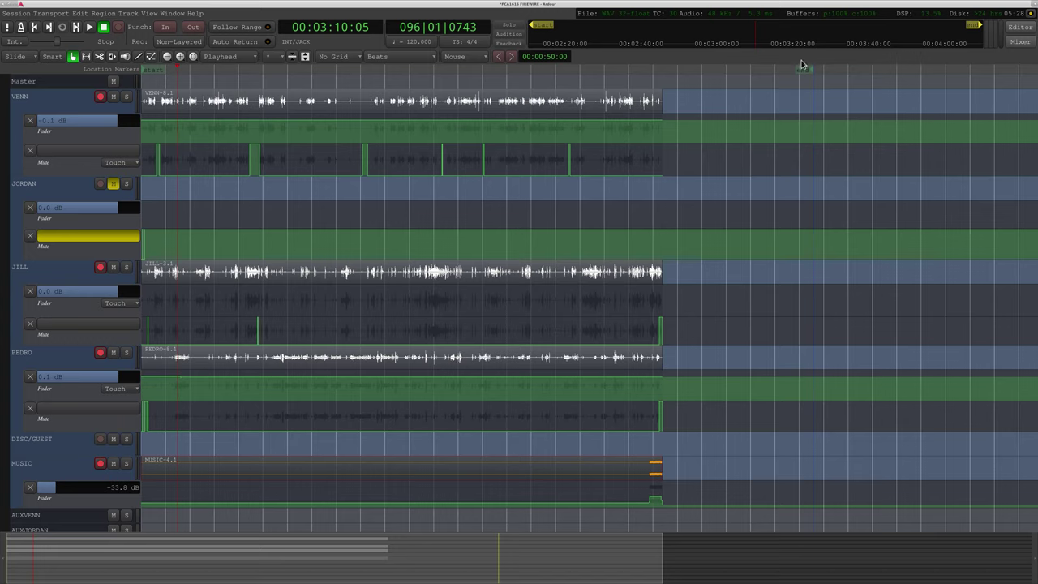
pyautogui.moveTo(803, 69)
pyautogui.mouseDown()
pyautogui.moveTo(819, 71)
pyautogui.moveTo(531, 71)
pyautogui.moveTo(657, 56)
pyautogui.mouseUp()
# Start a stem export and edit its LWDW WAV float 48 kHz format profile.
pyautogui.click(14, 14)
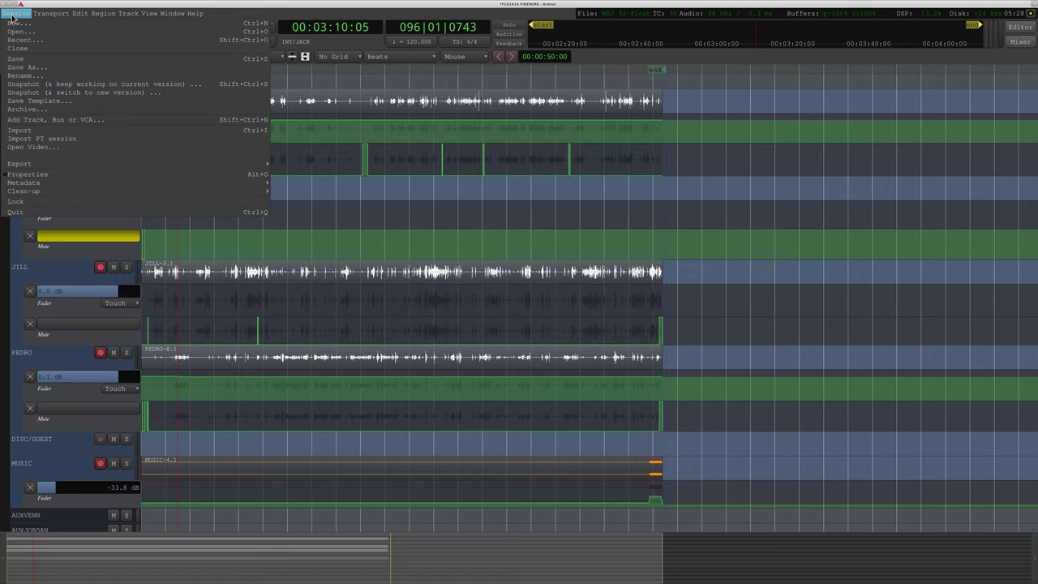
pyautogui.moveTo(90, 164)
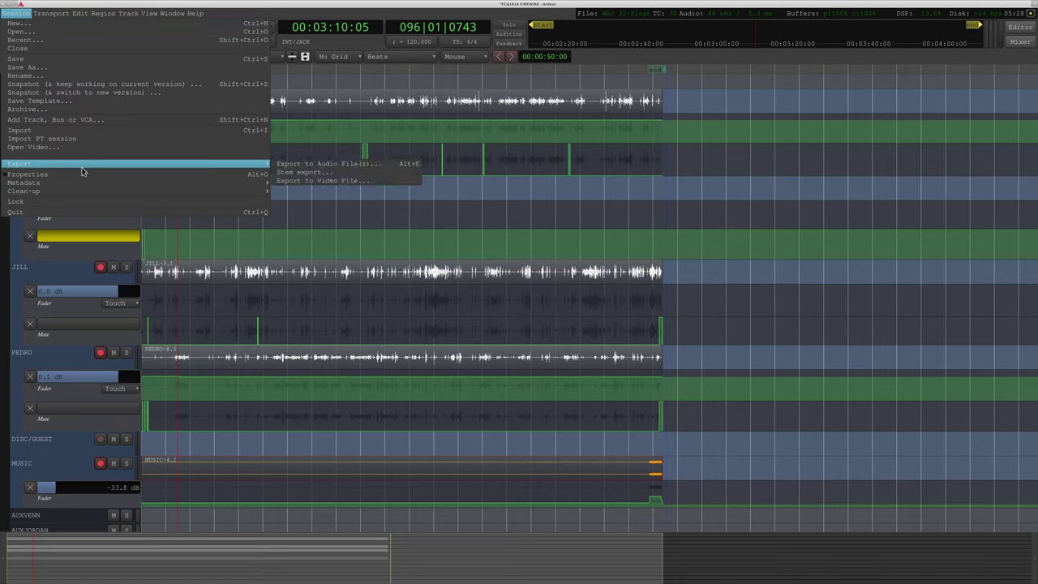
pyautogui.click(321, 173)
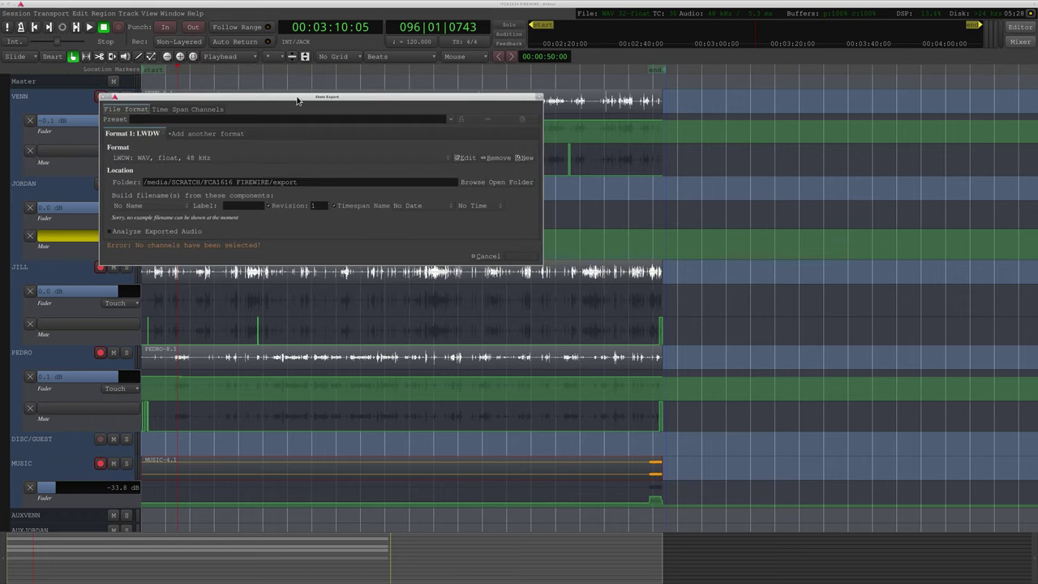
pyautogui.moveTo(297, 100); pyautogui.dragTo(495, 167)
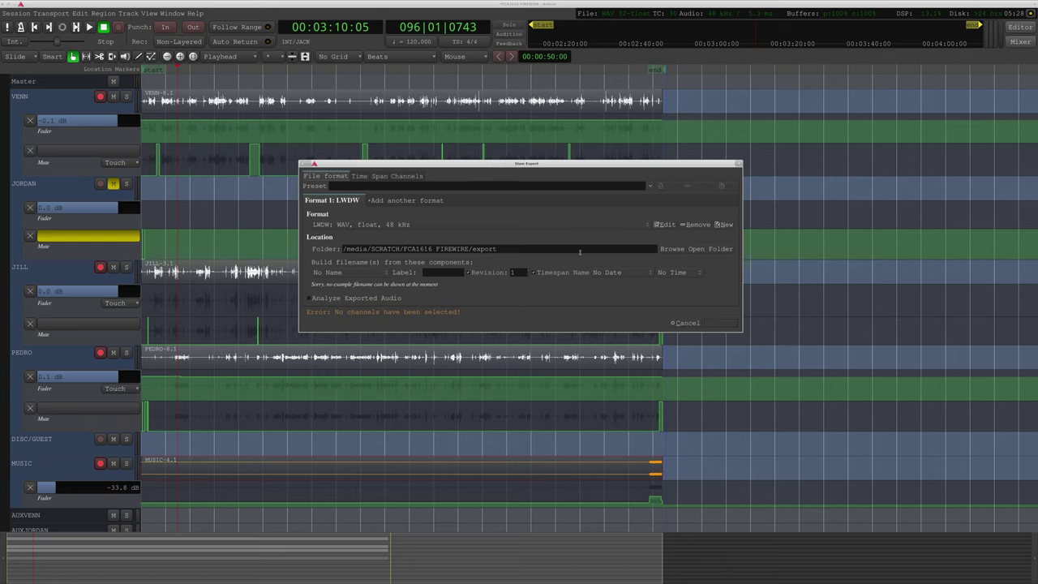
pyautogui.click(661, 225)
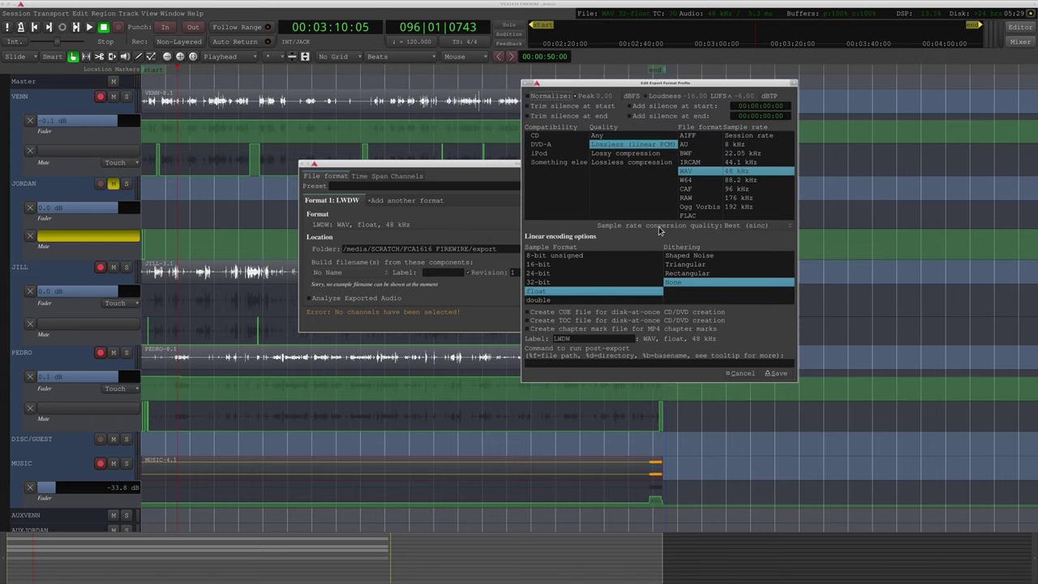
# Try Normalize with a Loudness target, then turn normalization off and cancel the profile edit.
pyautogui.click(528, 98)
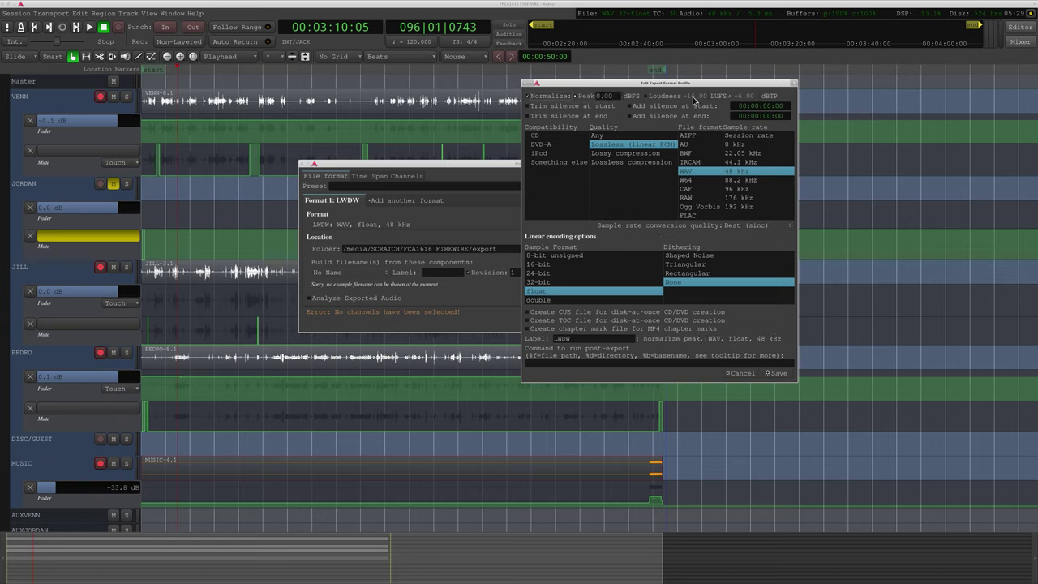
pyautogui.click(653, 101)
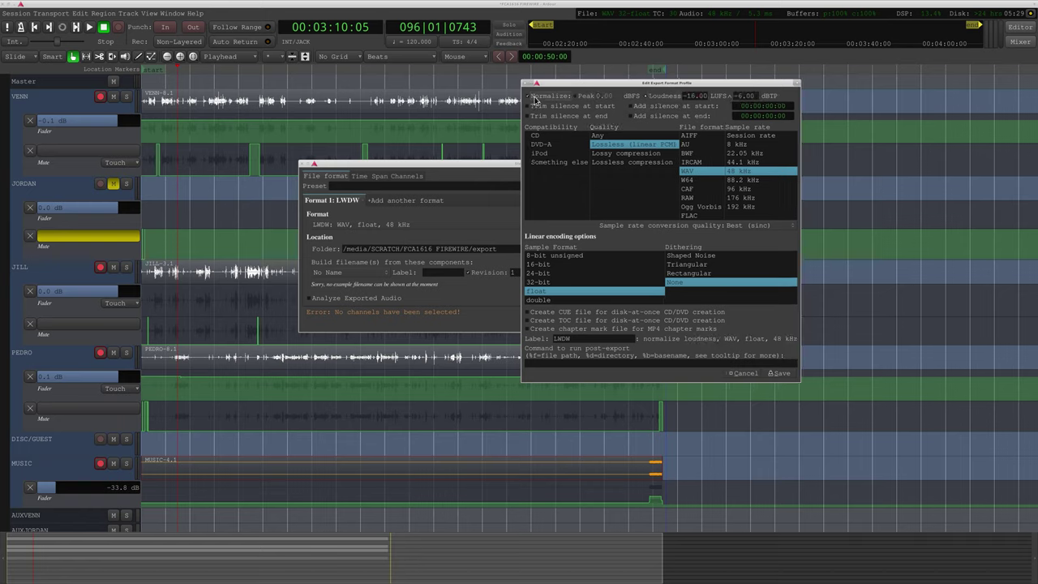
pyautogui.click(531, 97)
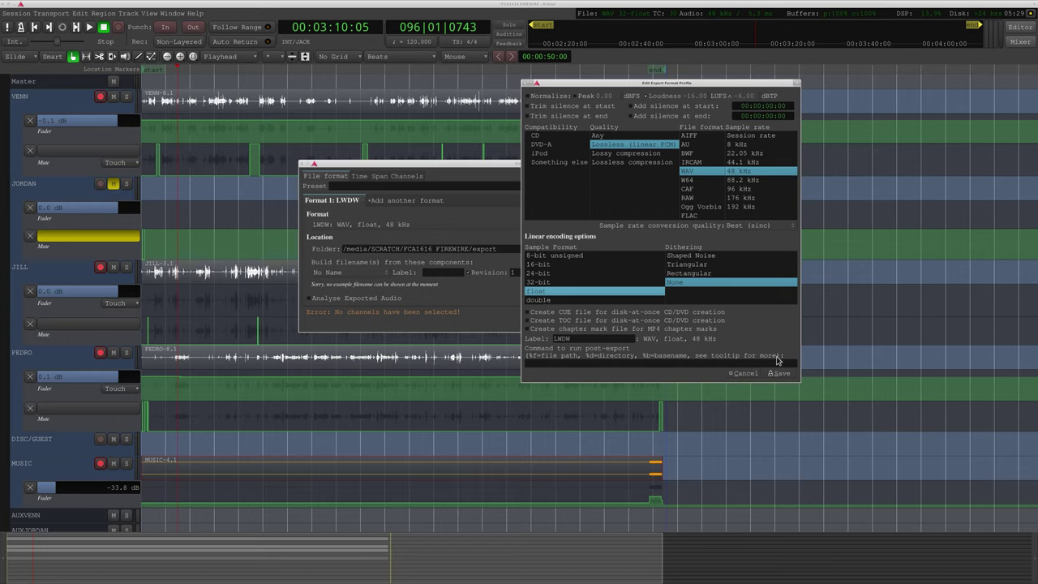
pyautogui.click(745, 374)
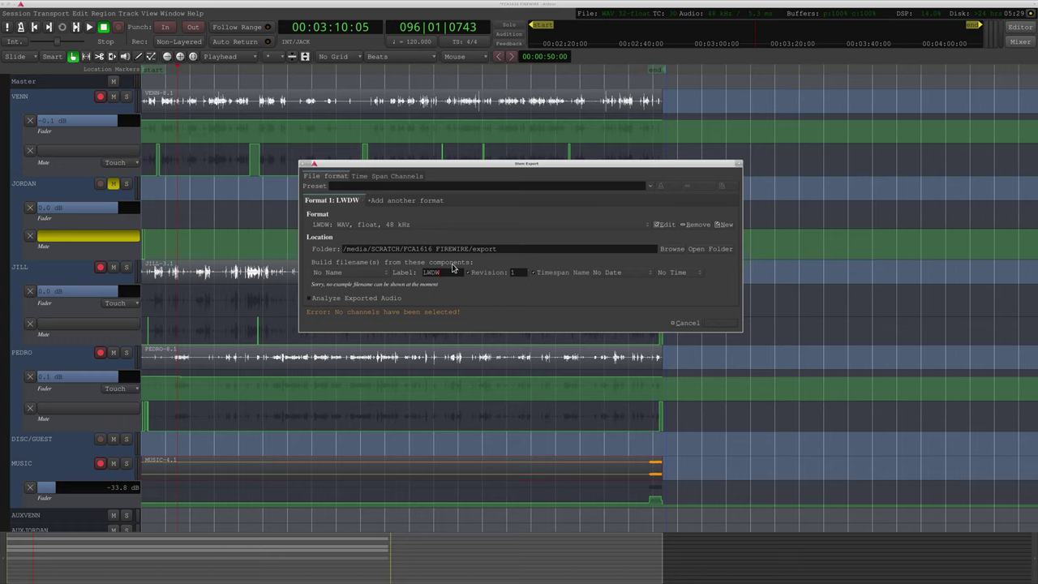
# Drop Revision and Timespan Name from the stem filenames and check the Time Span.
pyautogui.click(468, 273)
pyautogui.click(533, 273)
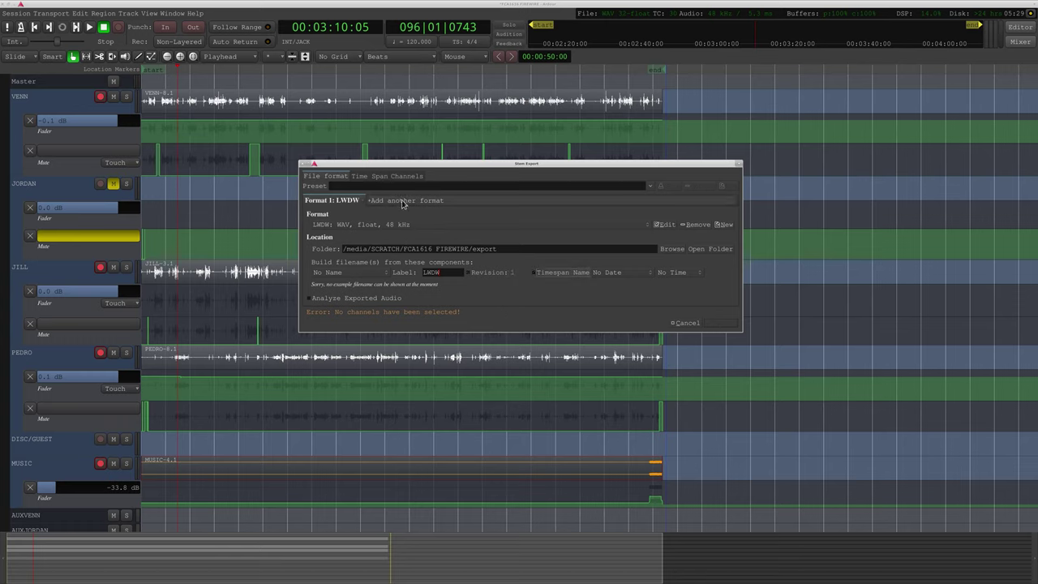
pyautogui.click(389, 177)
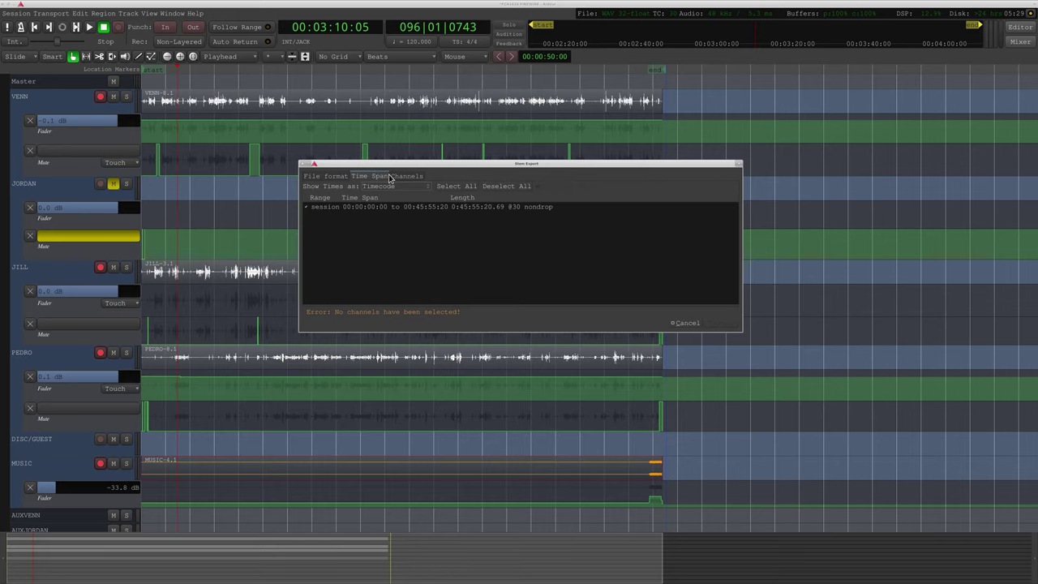
# Select the VENN, JILL, PEDRO and MUSIC channels and export the stems.
pyautogui.click(410, 178)
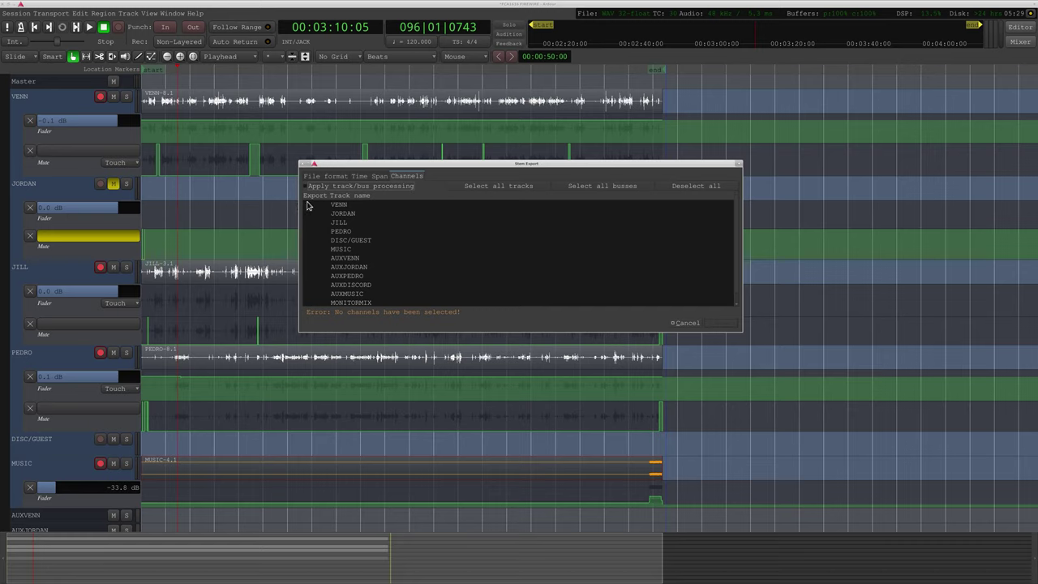
pyautogui.click(306, 206)
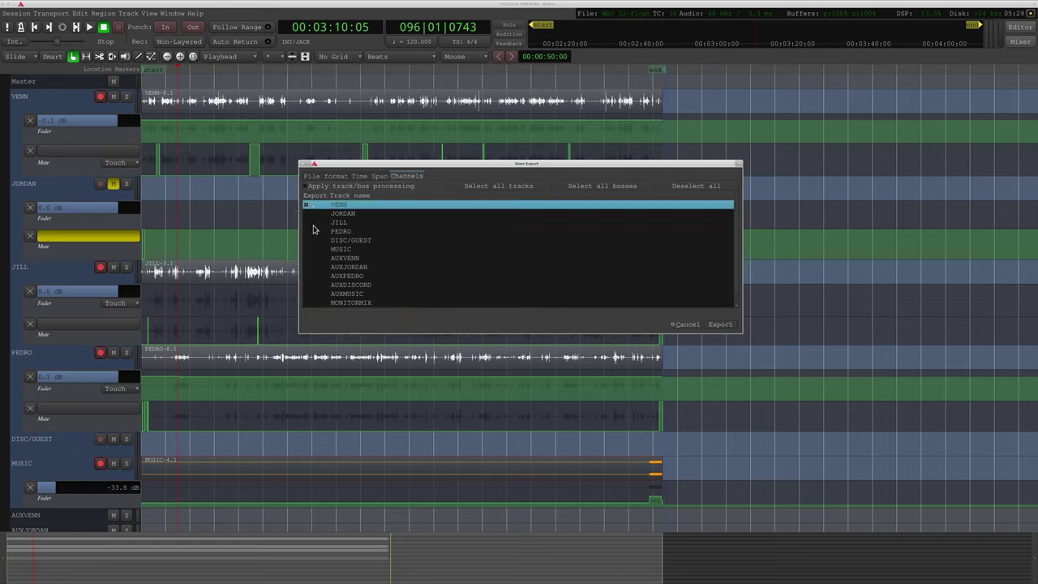
pyautogui.click(312, 224)
pyautogui.click(308, 232)
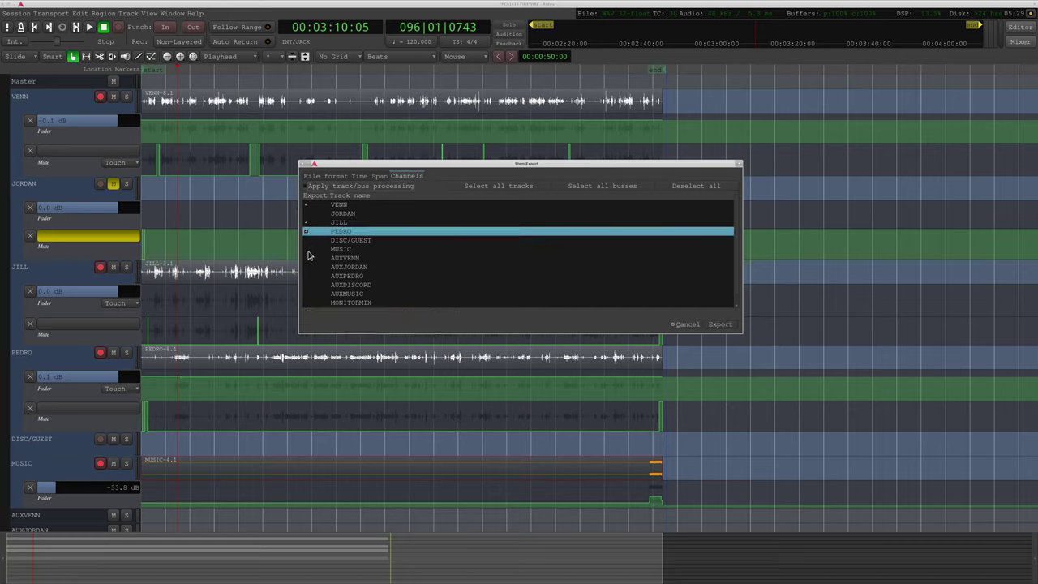
pyautogui.click(308, 250)
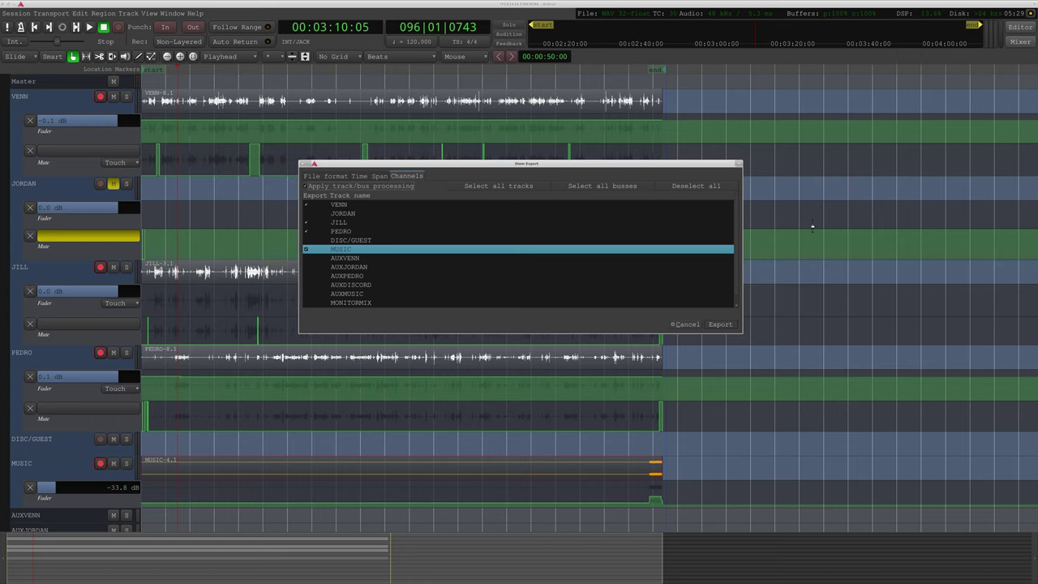
pyautogui.click(719, 325)
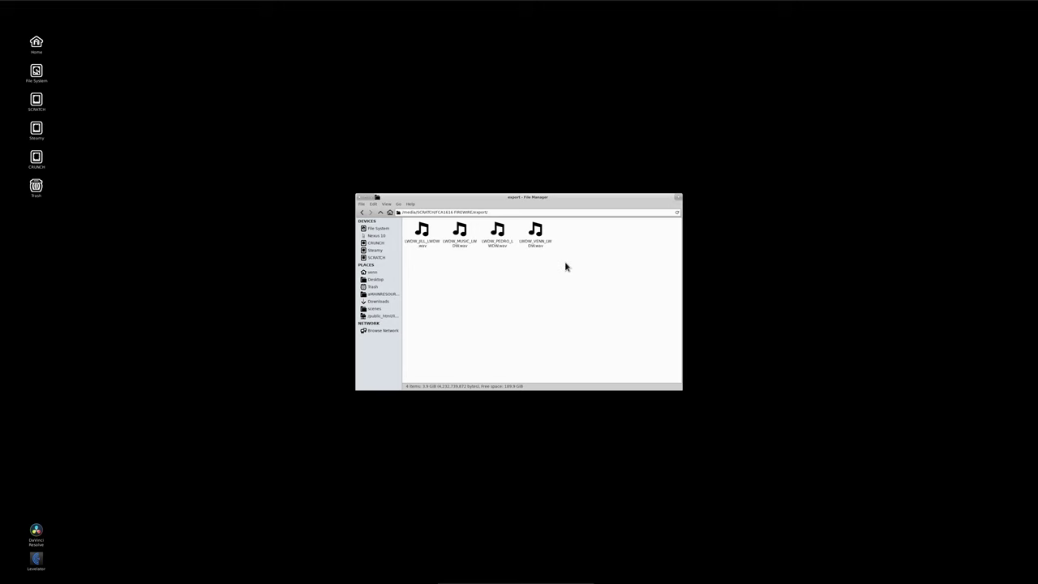
# Review the four exported LWDW WAV stems, then launch Audacity from the Multimedia applications.
pyautogui.moveTo(565, 261); pyautogui.dragTo(433, 225)
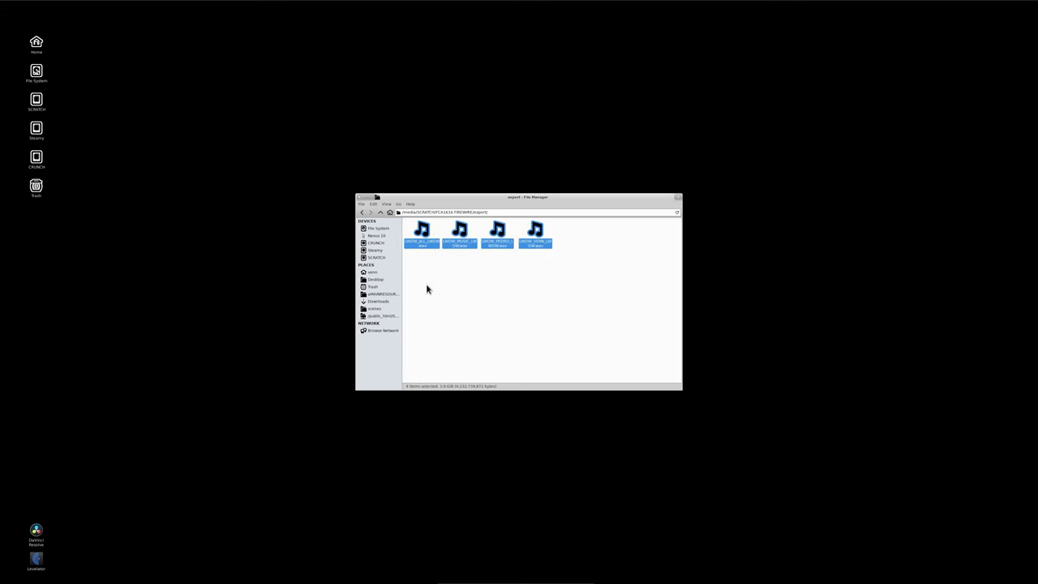
pyautogui.click(427, 289)
pyautogui.moveTo(535, 581)
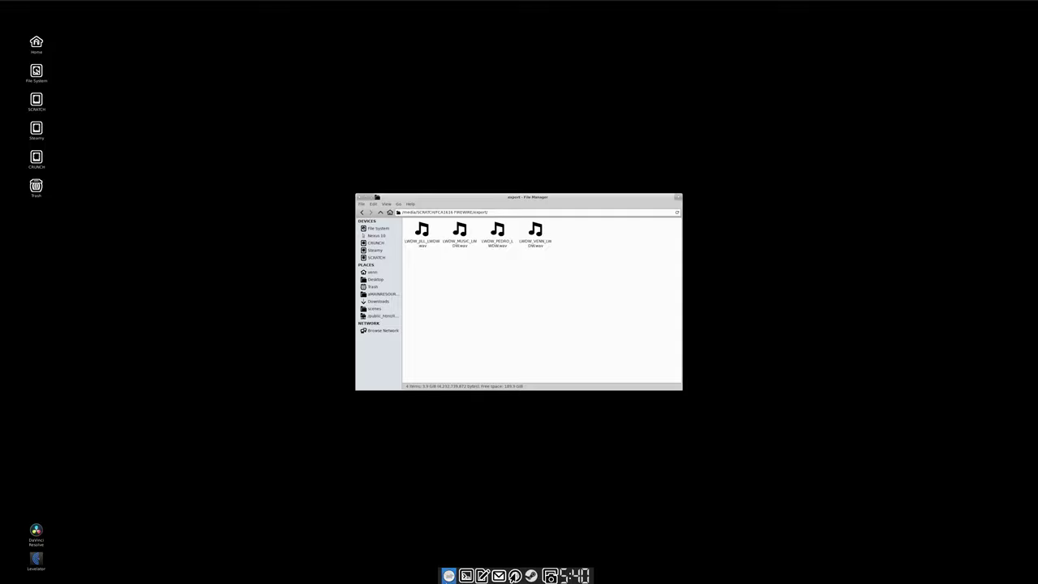
pyautogui.click(448, 576)
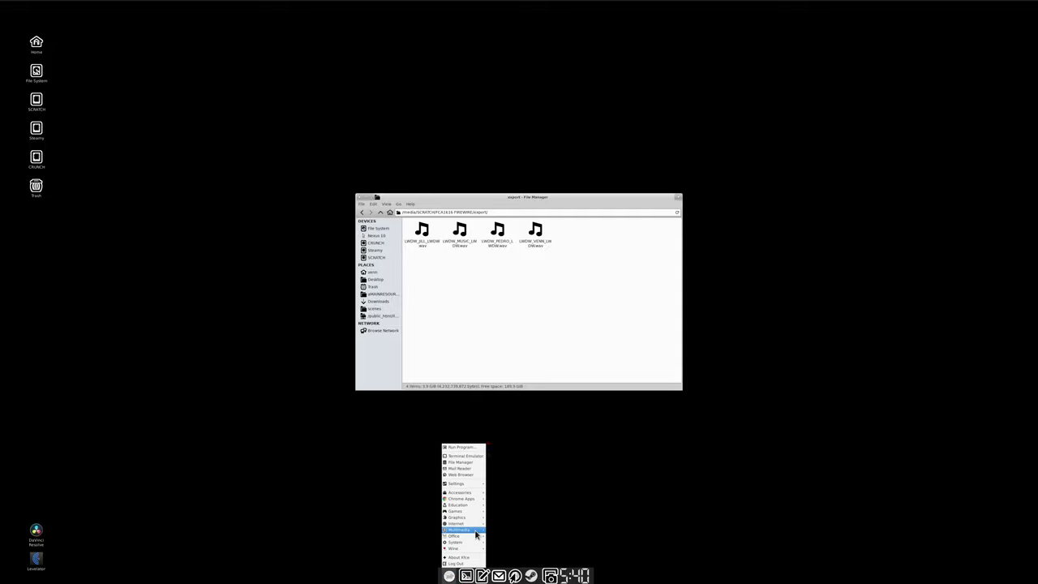
pyautogui.moveTo(458, 530)
pyautogui.click(508, 451)
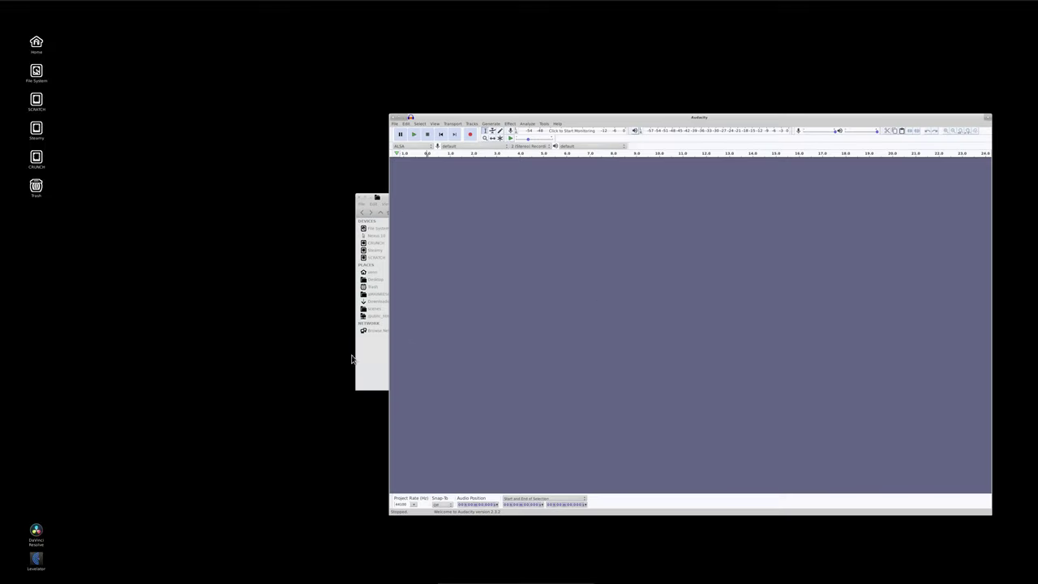
# Place File Manager and Audacity side by side and drag the four WAV stems into Audacity.
pyautogui.click(379, 368)
pyautogui.moveTo(476, 200); pyautogui.dragTo(190, 136)
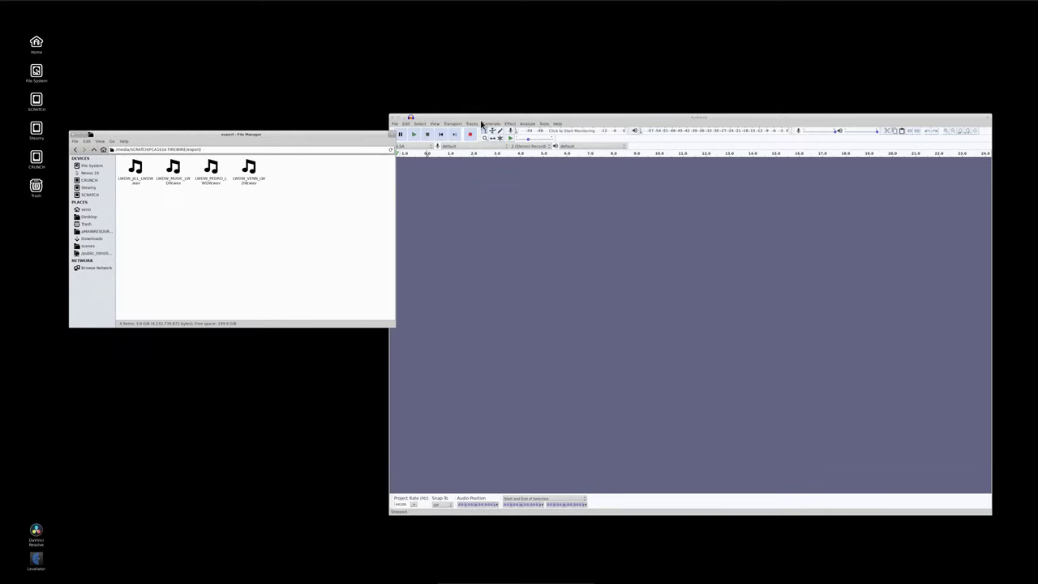
pyautogui.moveTo(481, 116); pyautogui.dragTo(503, 62)
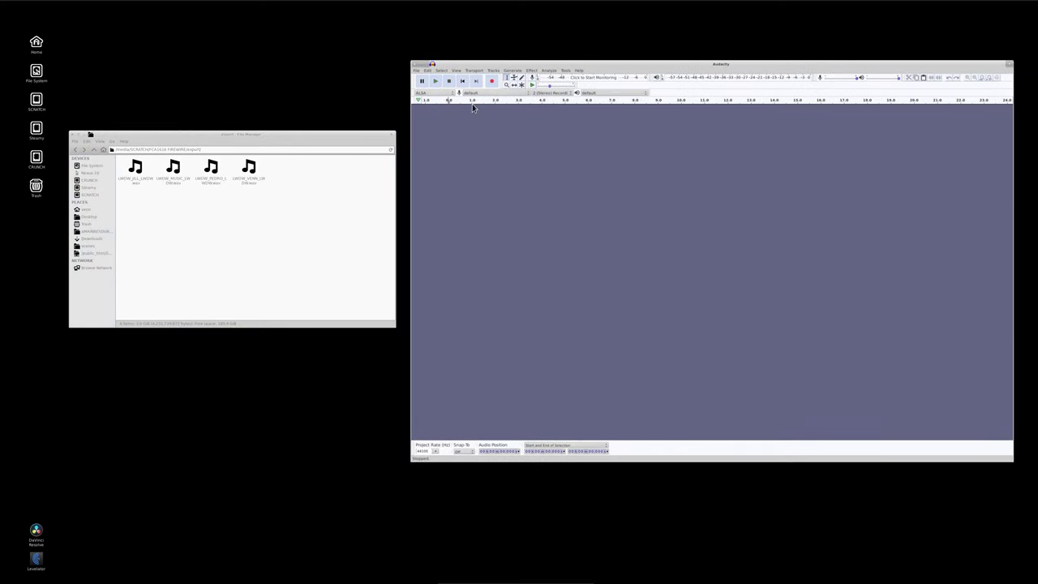
pyautogui.moveTo(259, 208); pyautogui.dragTo(134, 154)
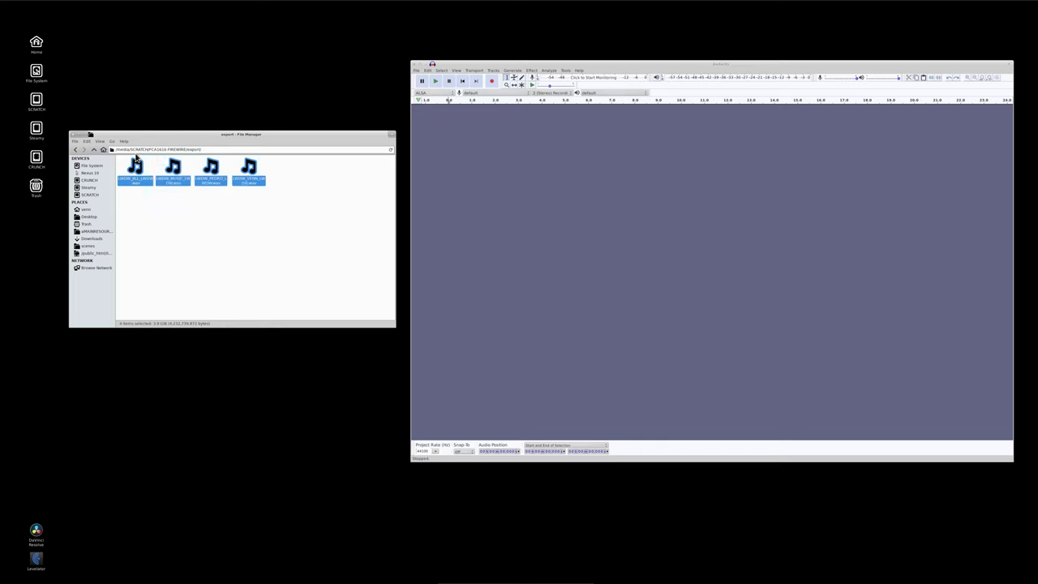
pyautogui.moveTo(255, 180); pyautogui.dragTo(496, 217)
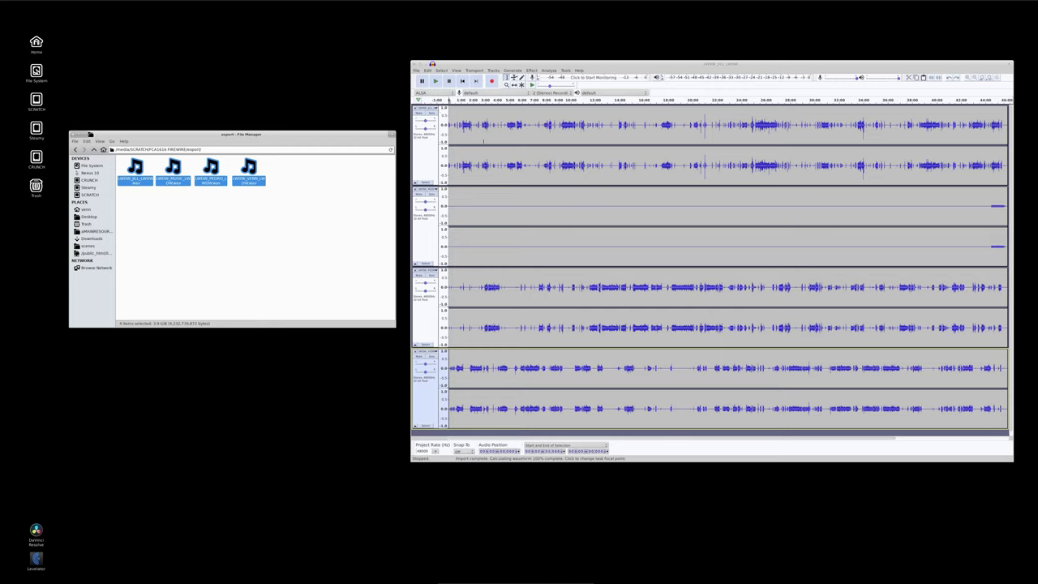
# Select the second track from its start up to its final few seconds.
pyautogui.click(443, 116)
pyautogui.click(503, 220)
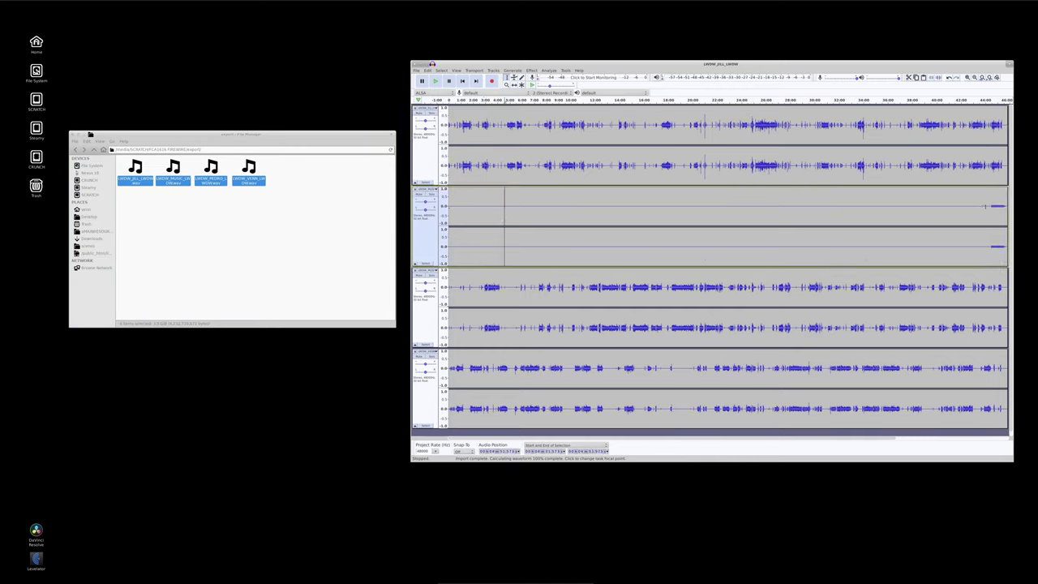
pyautogui.moveTo(990, 205); pyautogui.dragTo(801, 203)
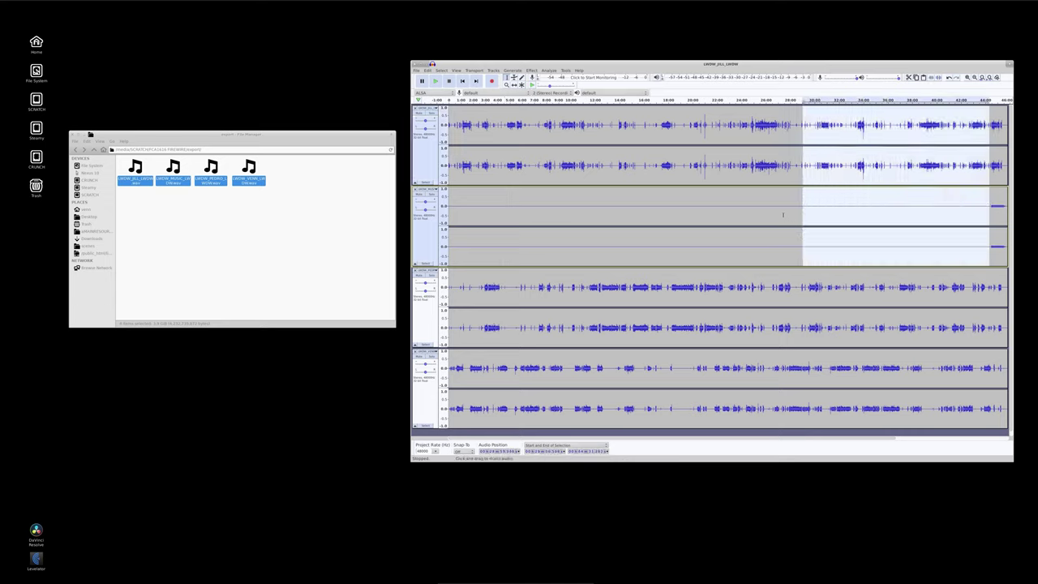
pyautogui.click(784, 212)
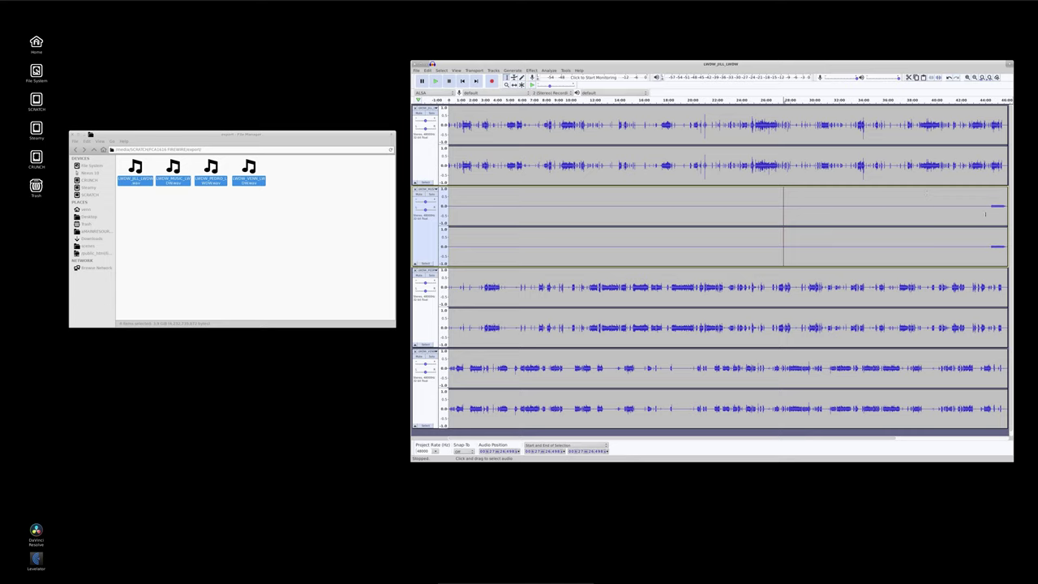
pyautogui.moveTo(991, 209); pyautogui.dragTo(449, 211)
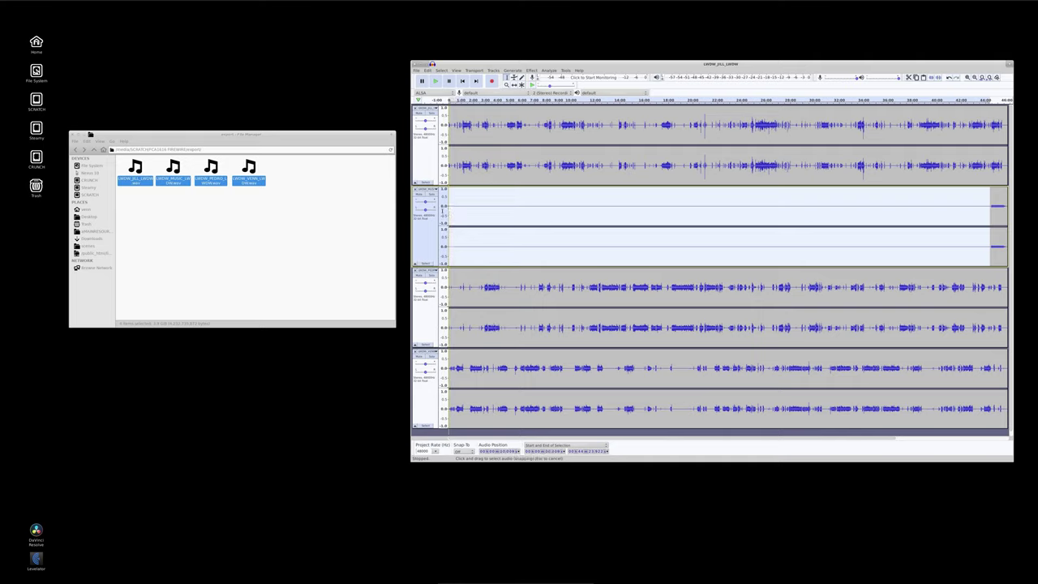
# Replace the selected range with silence using Generate > Silence.
pyautogui.click(513, 71)
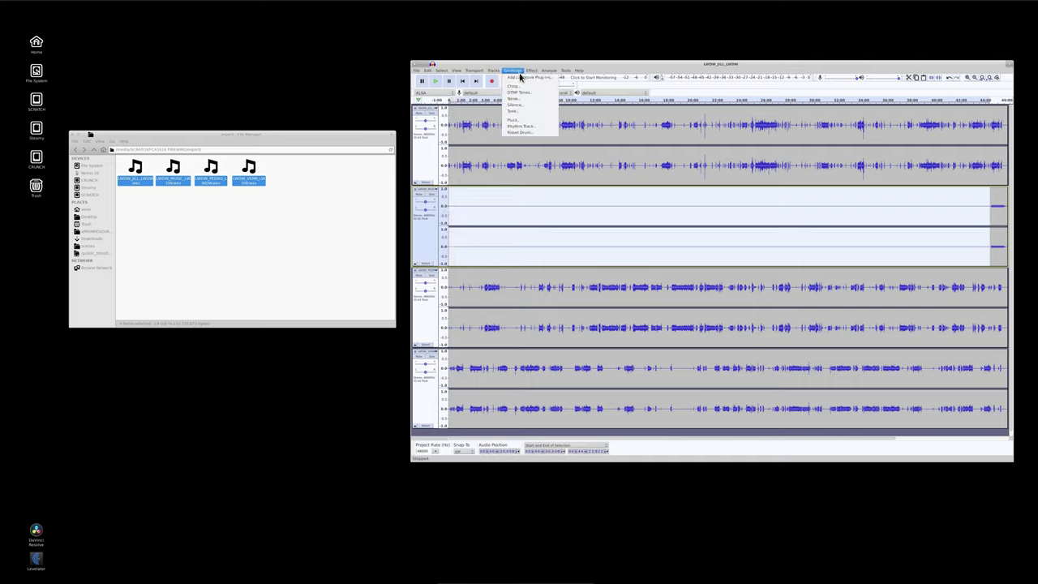
pyautogui.click(516, 106)
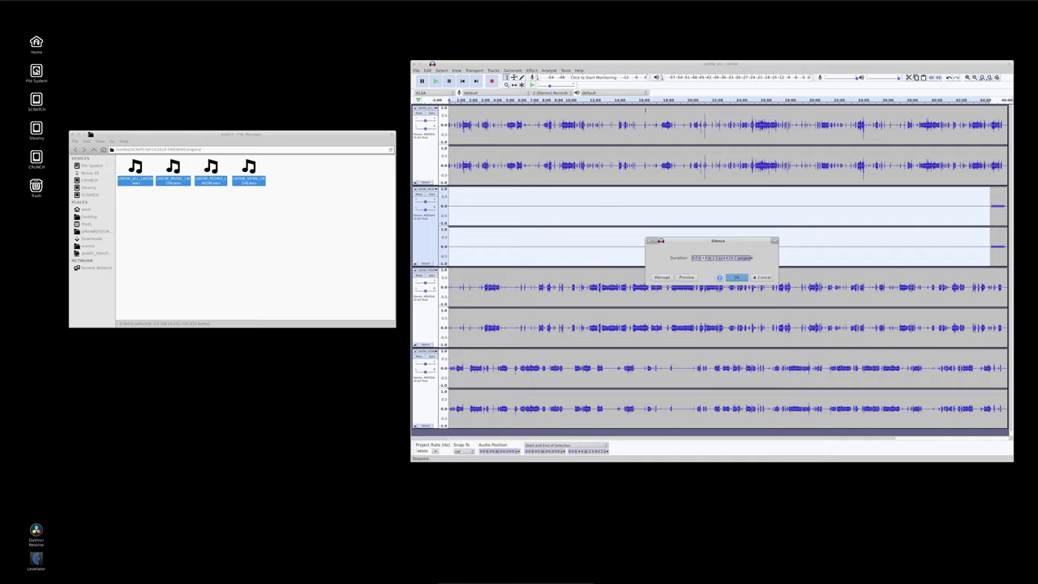
pyautogui.click(737, 279)
# Select and clear short stretches of the first, third and fourth tracks to check them.
pyautogui.click(742, 220)
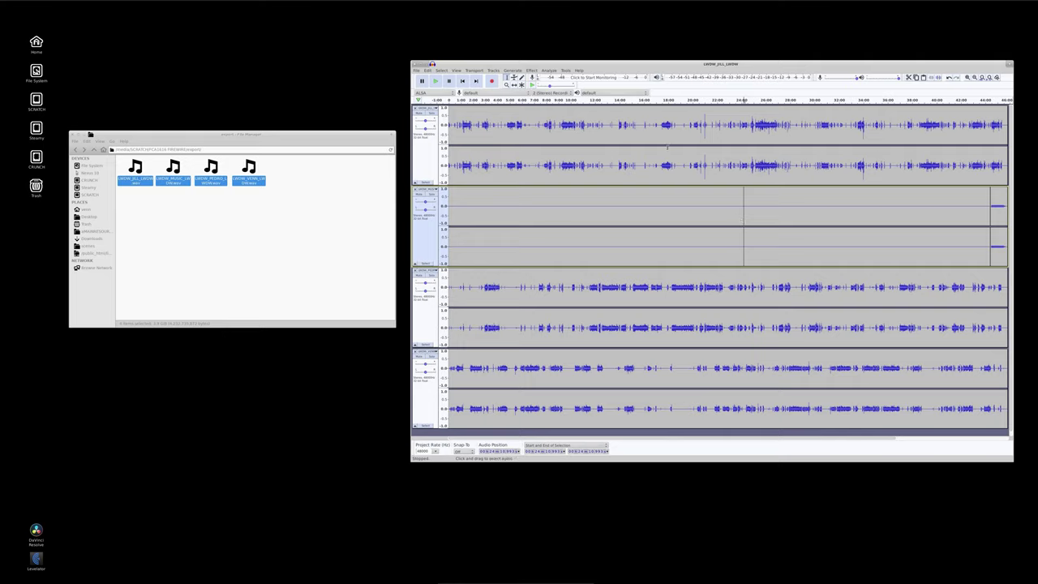
pyautogui.moveTo(746, 146); pyautogui.dragTo(656, 146)
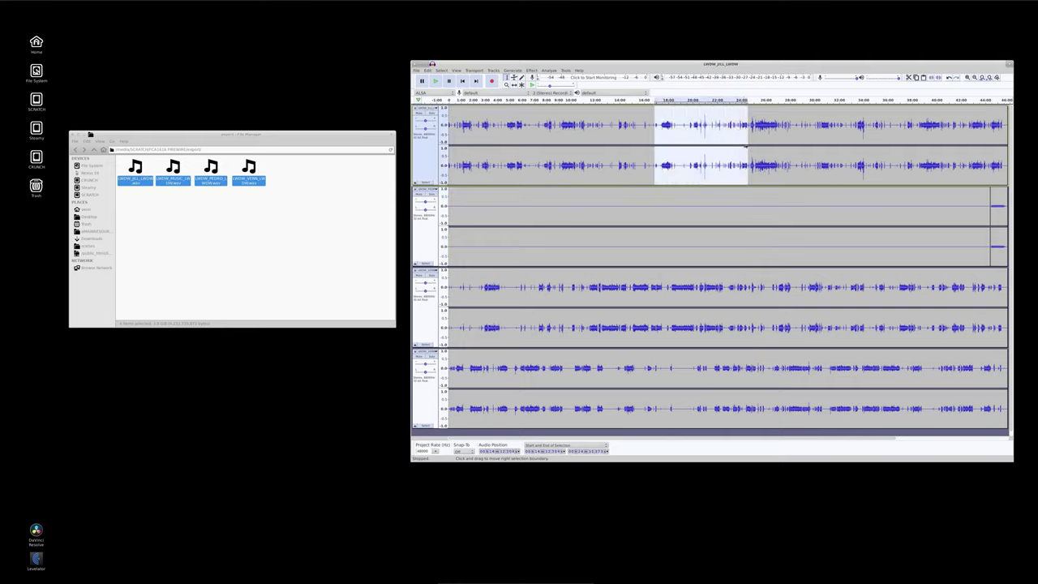
pyautogui.click(621, 308)
pyautogui.moveTo(621, 308); pyautogui.dragTo(709, 308)
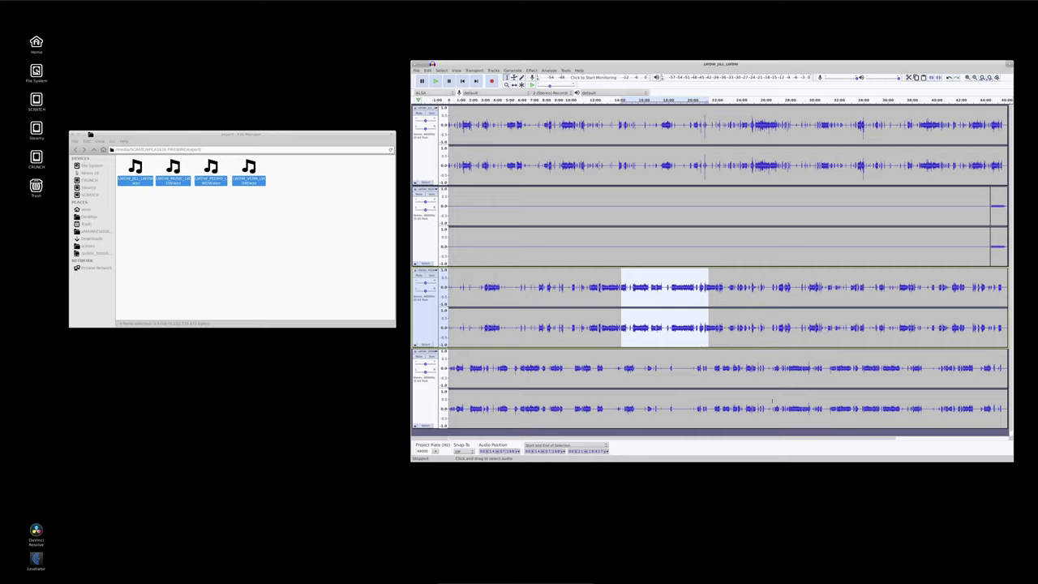
pyautogui.moveTo(790, 389); pyautogui.dragTo(862, 389)
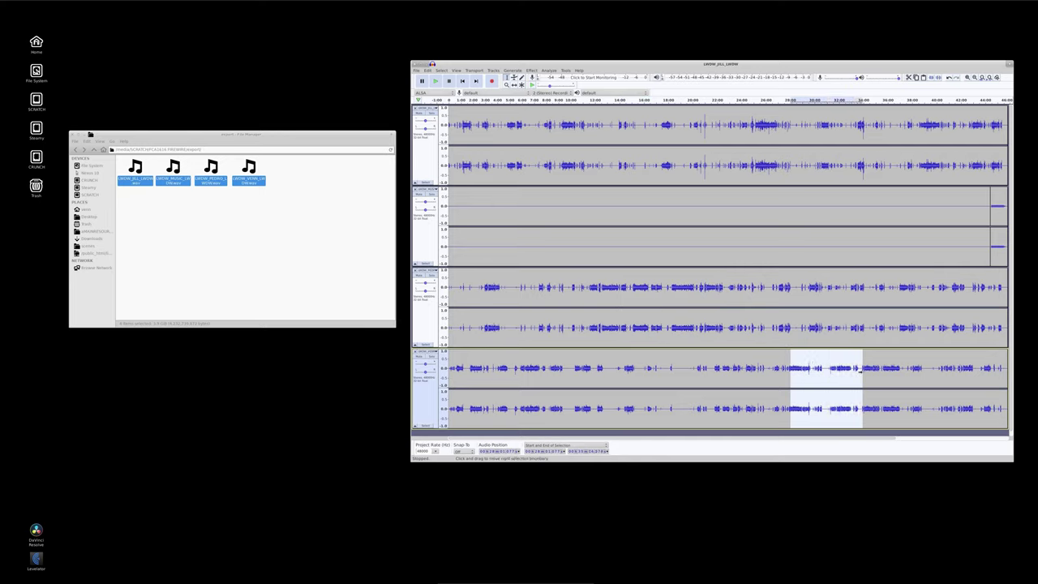
pyautogui.moveTo(684, 369); pyautogui.dragTo(693, 369)
pyautogui.click(680, 369)
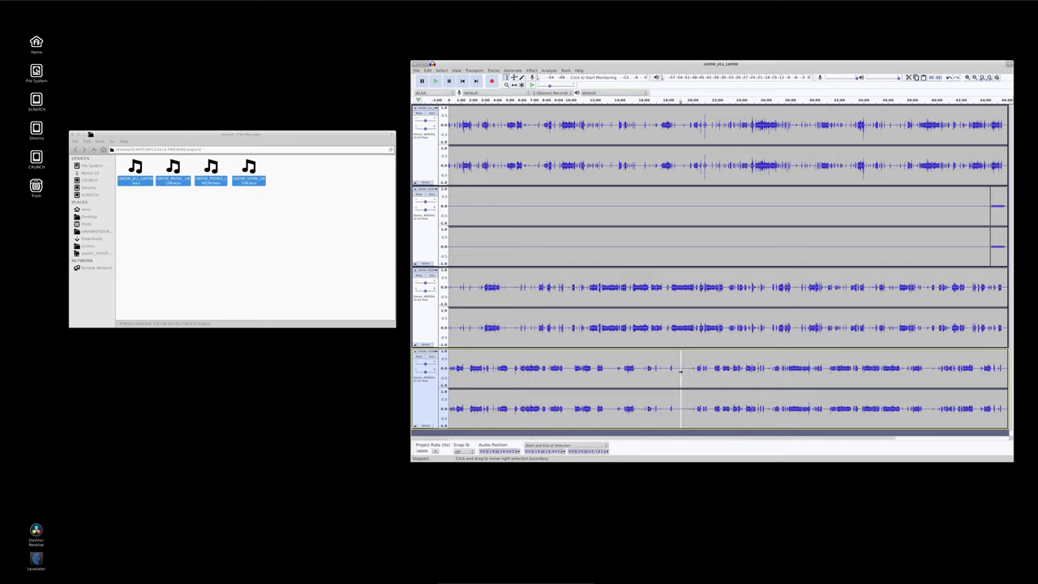
pyautogui.click(659, 389)
# Close the Effect menu without applying anything, then select all tracks with Ctrl+A.
pyautogui.click(559, 122)
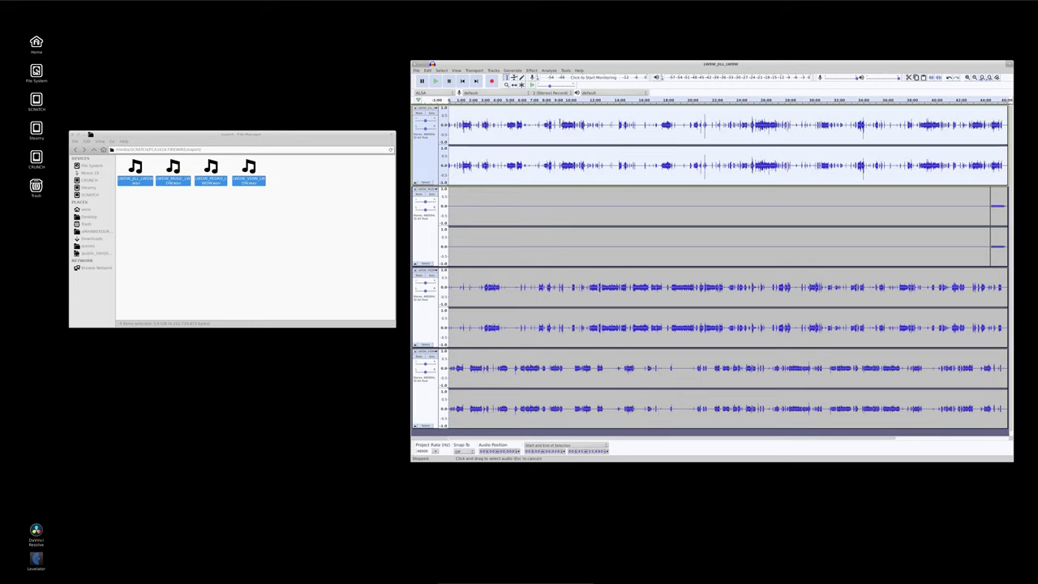
pyautogui.click(532, 71)
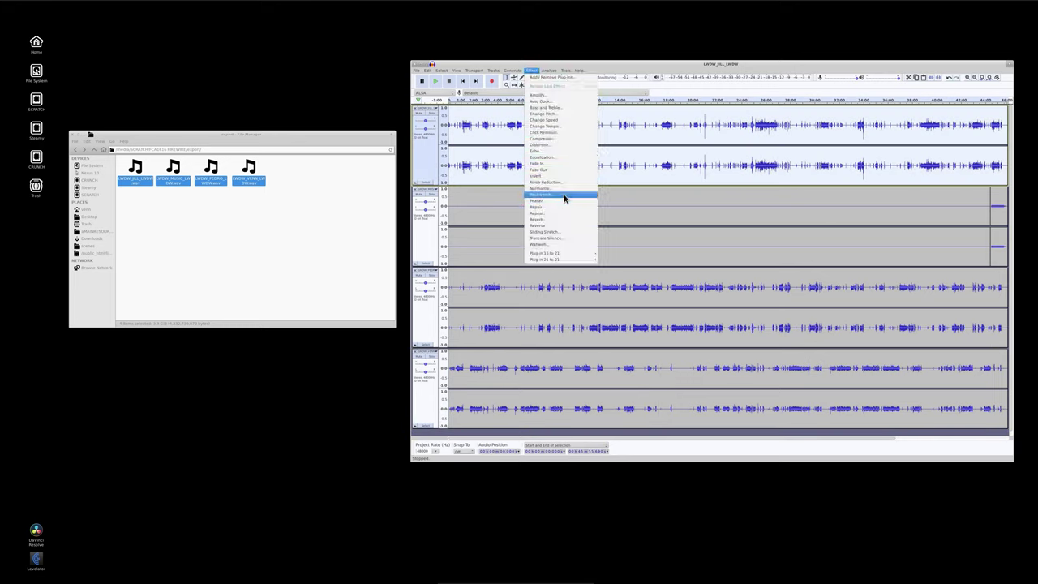
pyautogui.click(661, 194)
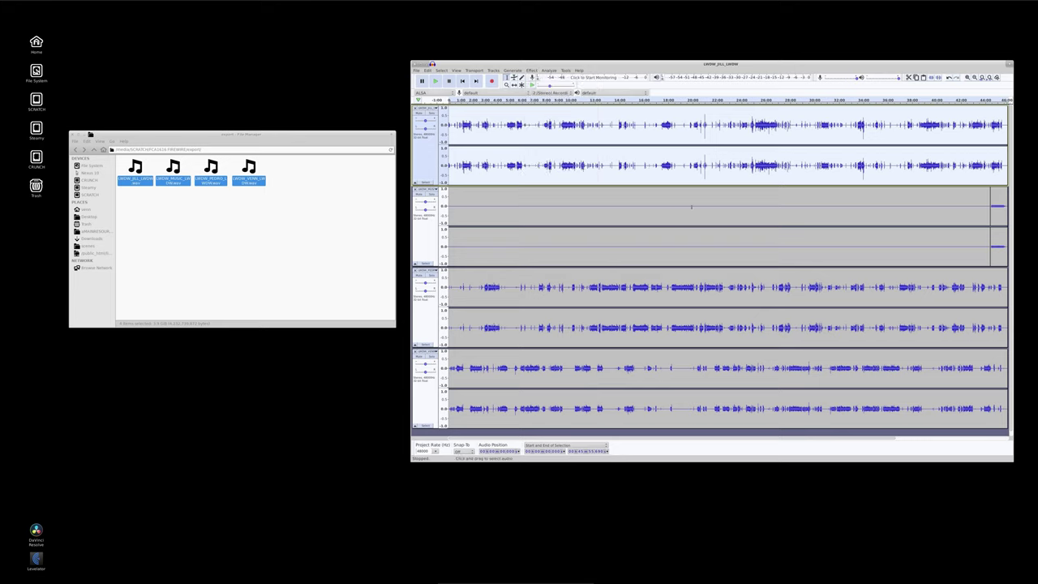
pyautogui.click(684, 244)
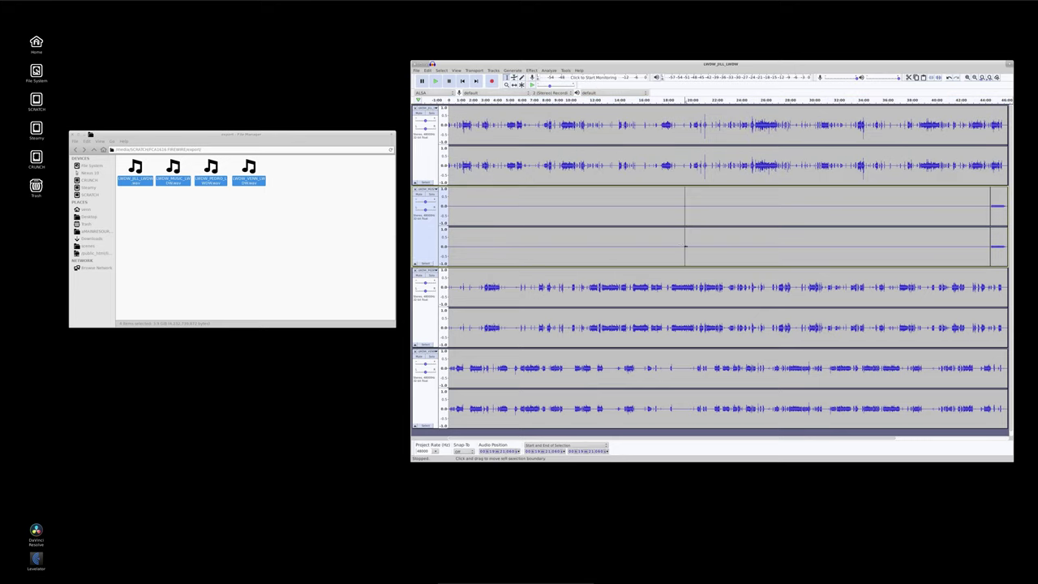
pyautogui.hotkey('ctrl', 'a')
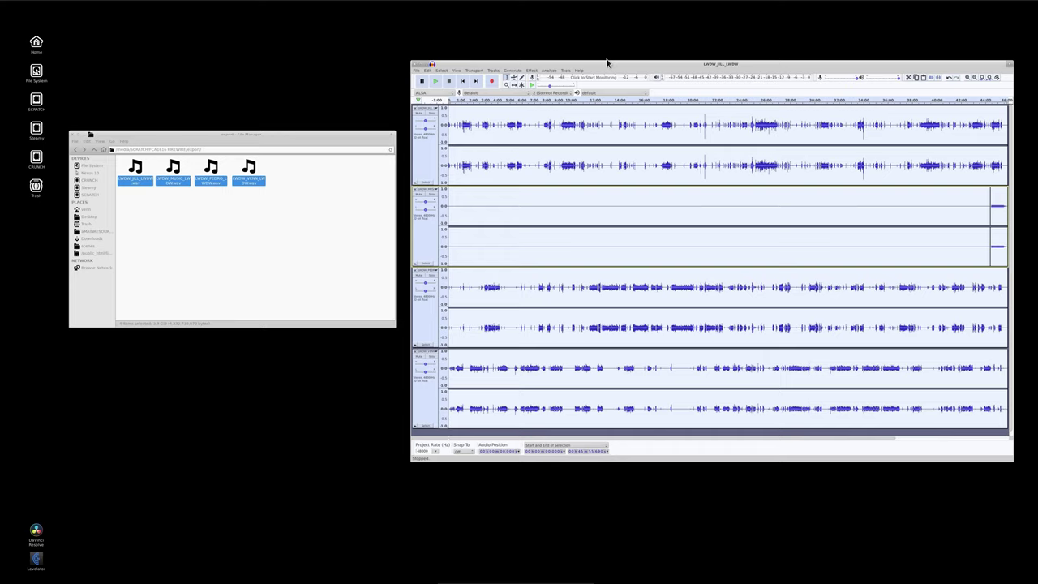
# Mix and render the four stems into a new stereo track and scroll to it.
pyautogui.click(494, 71)
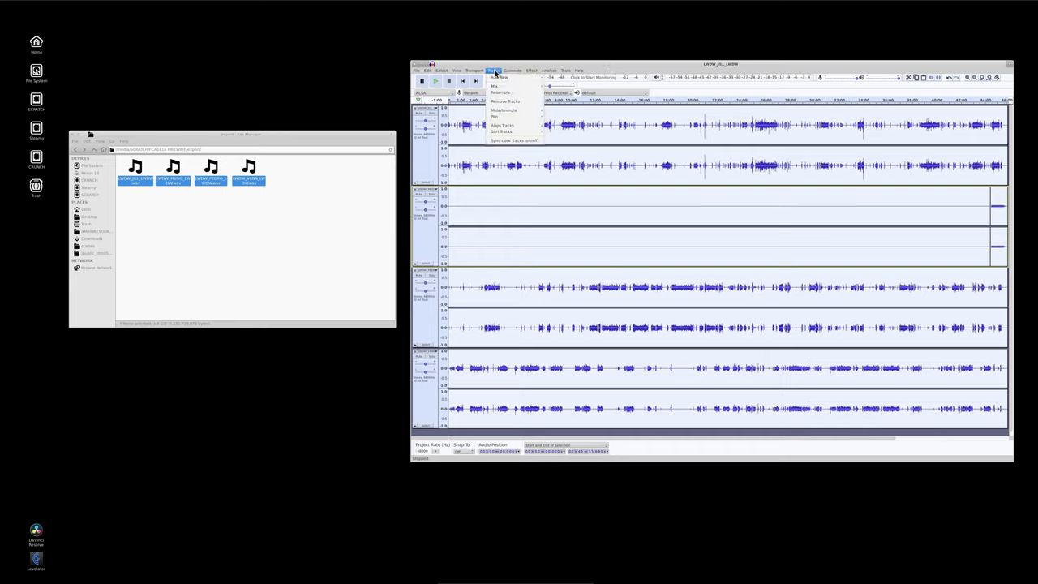
pyautogui.moveTo(506, 87)
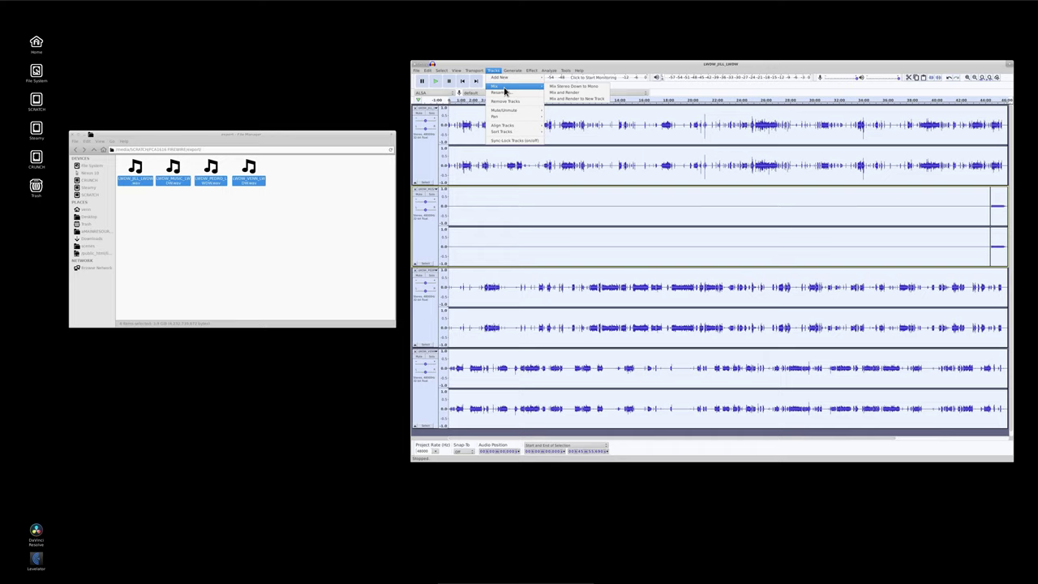
pyautogui.click(559, 100)
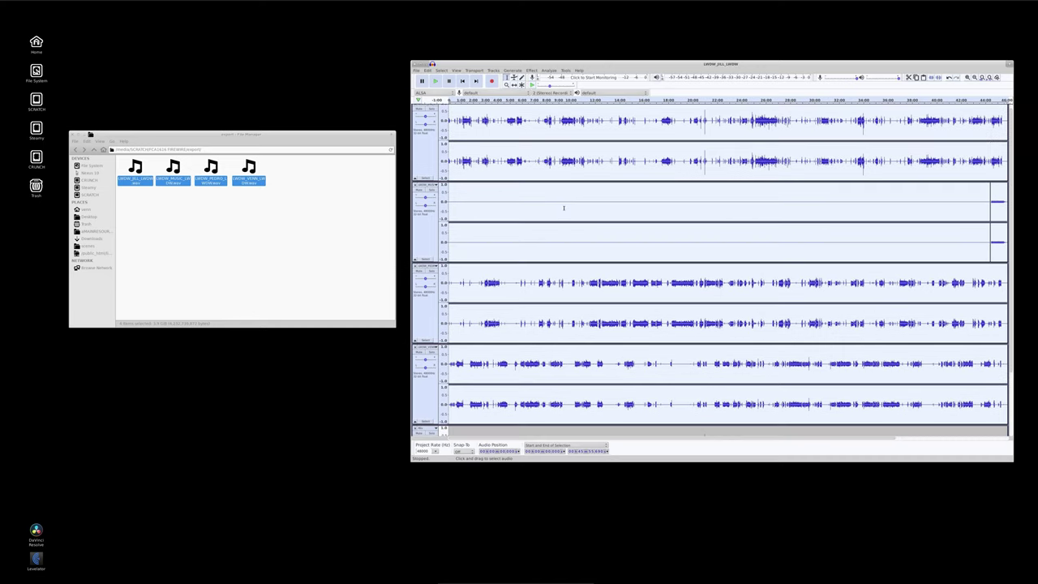
pyautogui.scroll(-3, 600, 331)
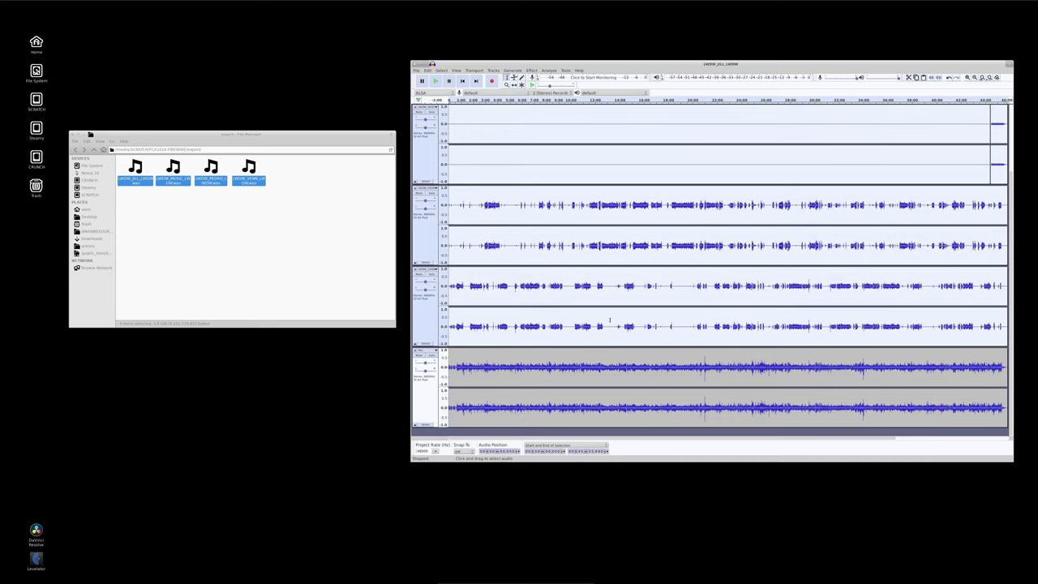
pyautogui.scroll(3, 610, 321)
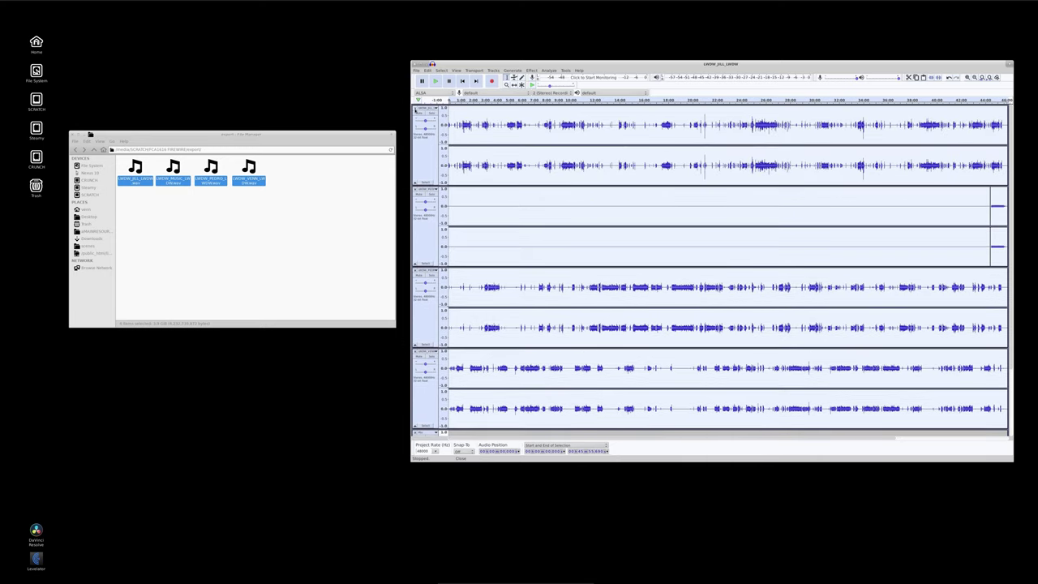
pyautogui.scroll(-10, 712, 270)
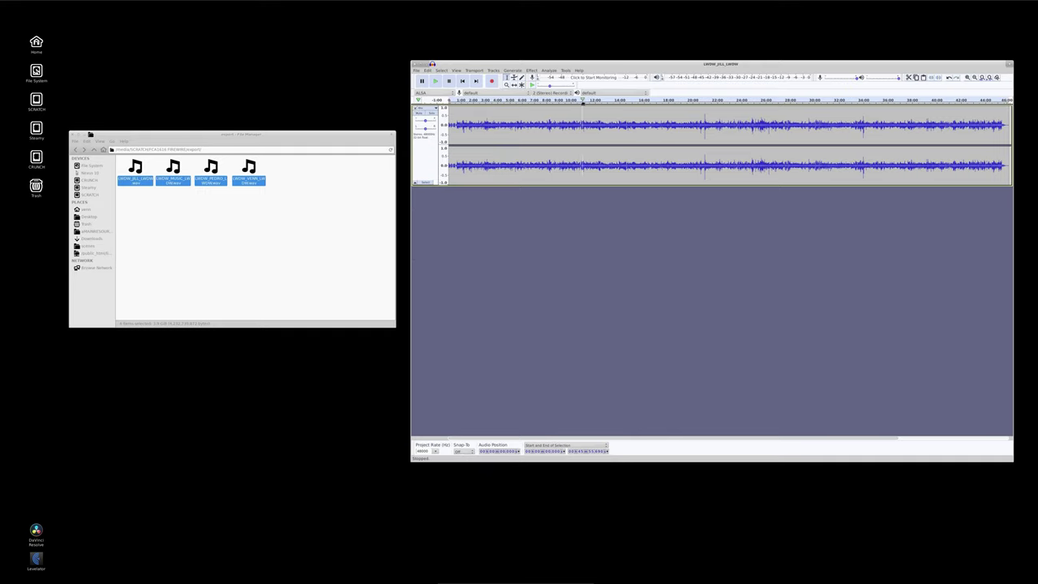
# Apply Level Speech (25% leveling, -20 dB threshold) to the mixdown and play it back.
pyautogui.click(583, 100)
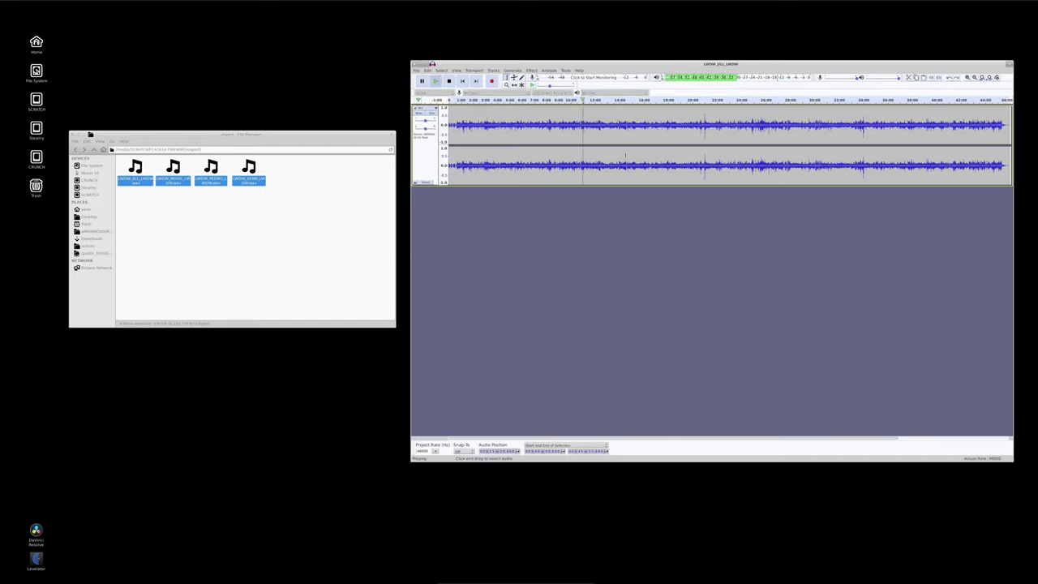
pyautogui.press('space')
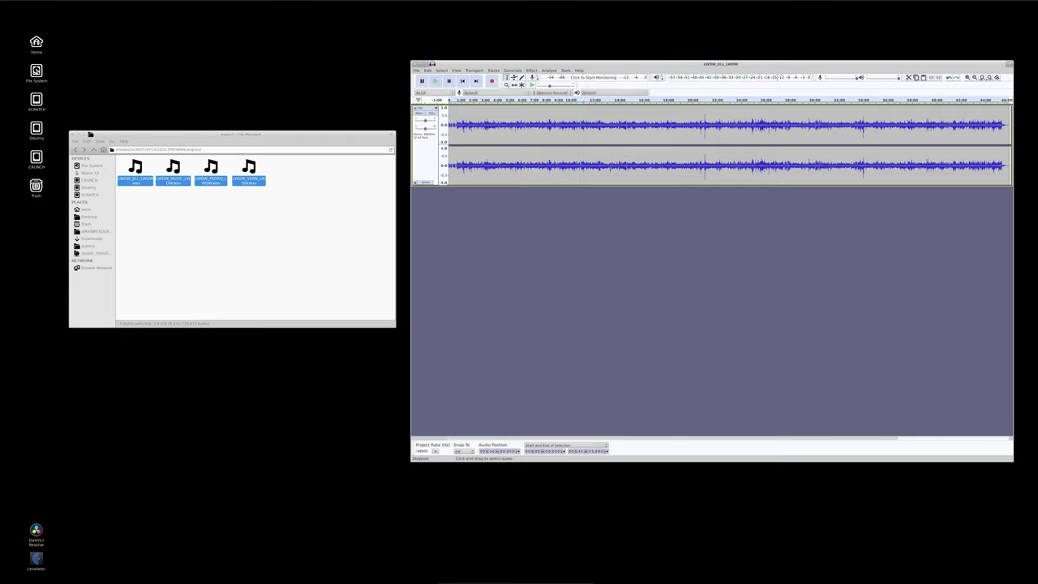
pyautogui.click(533, 72)
pyautogui.moveTo(581, 257)
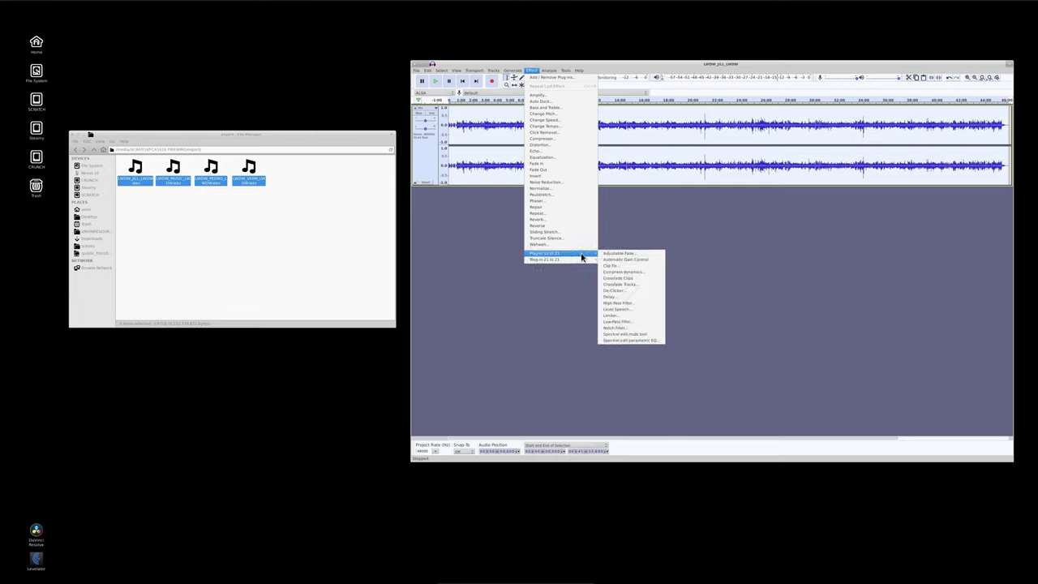
pyautogui.click(616, 309)
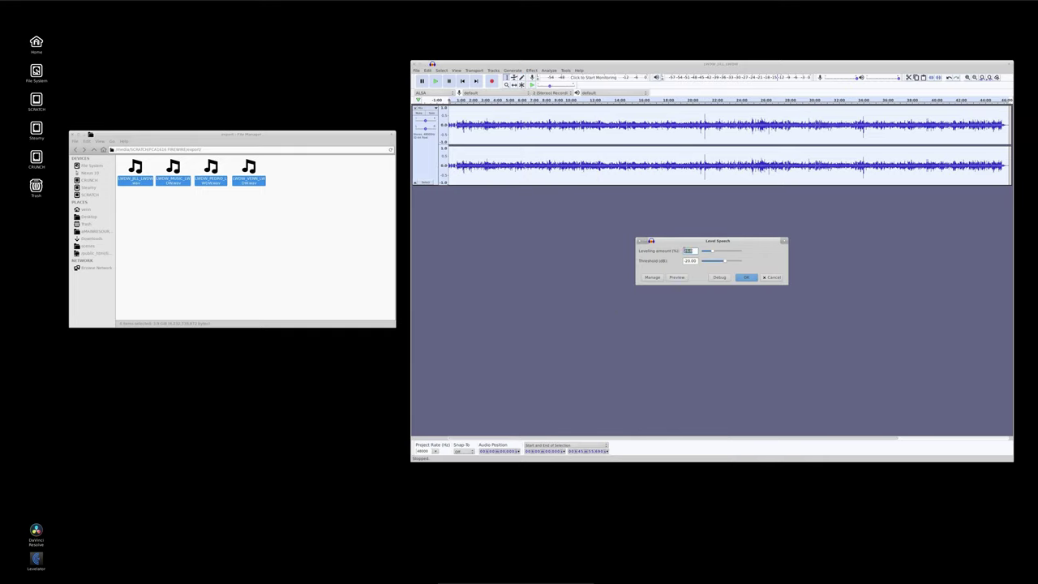
pyautogui.click(747, 279)
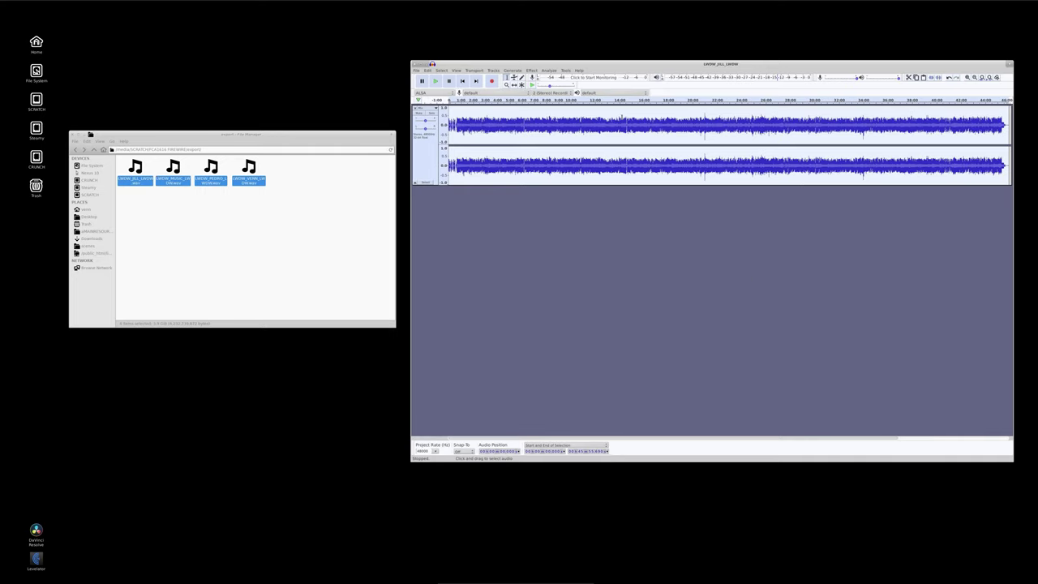
pyautogui.press('space')
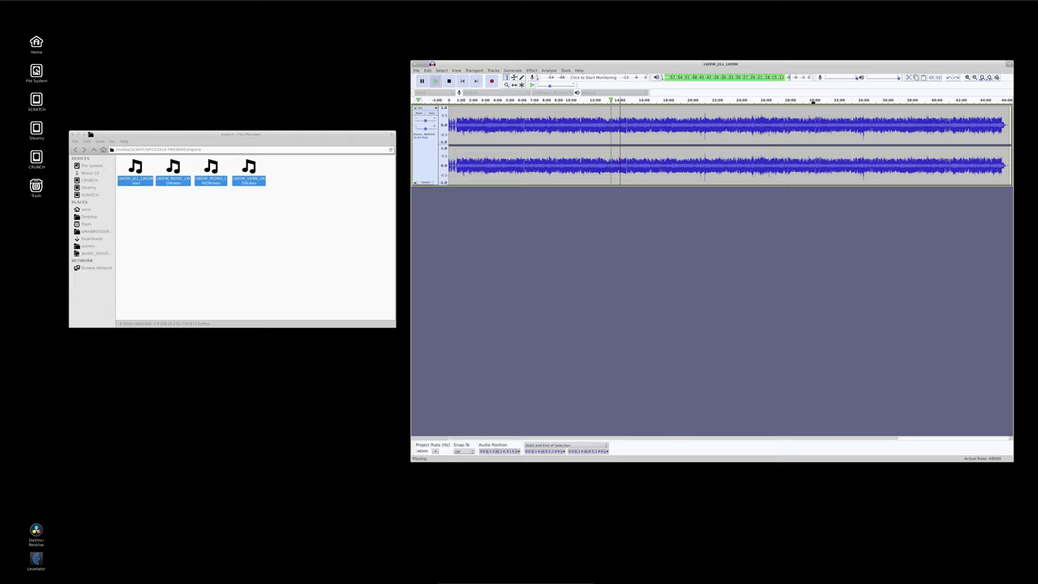
# Jump to about 30:00, switch the track to dB waveform view, and stop playback.
pyautogui.click(814, 100)
pyautogui.click(435, 111)
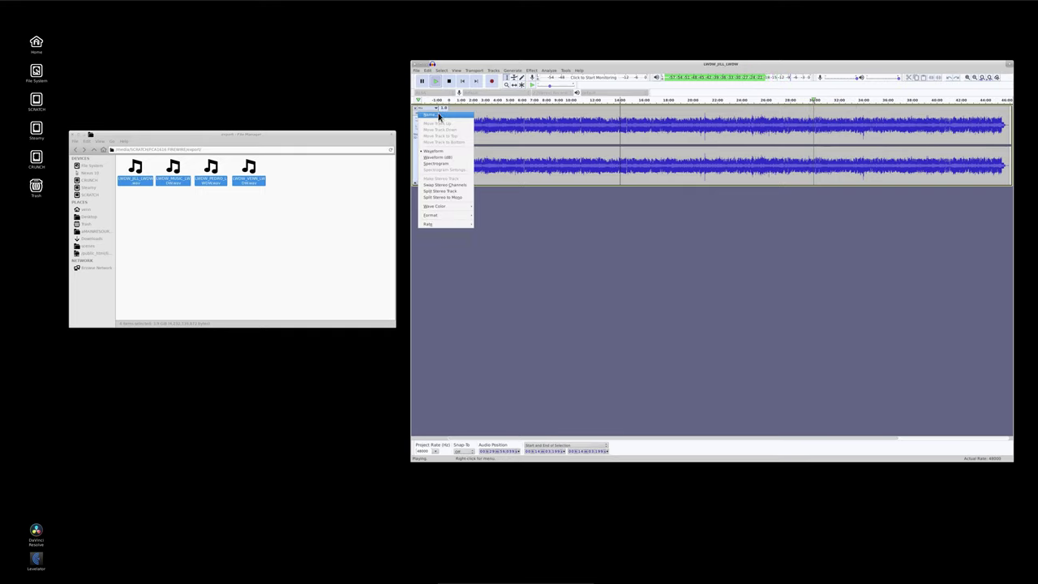
pyautogui.click(440, 157)
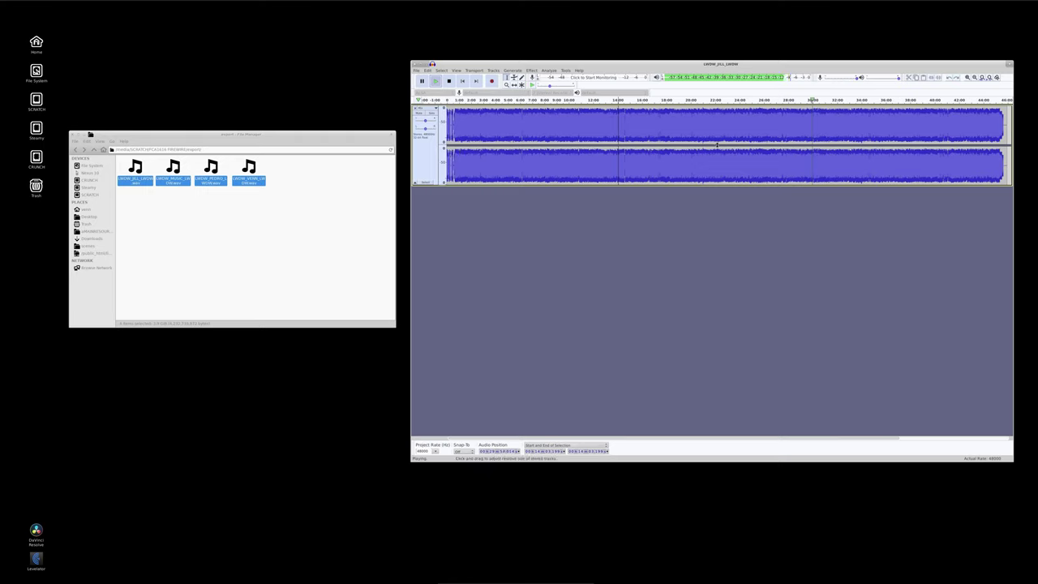
pyautogui.click(435, 81)
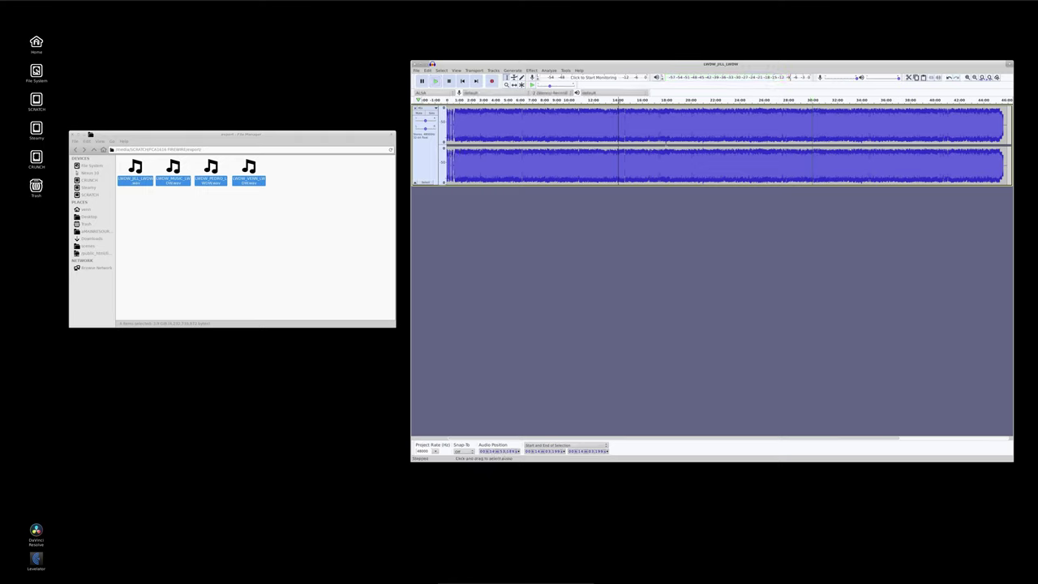
# Export the mix under a new file name as 32-bit float WAV, leaving metadata tags unchanged.
pyautogui.click(416, 70)
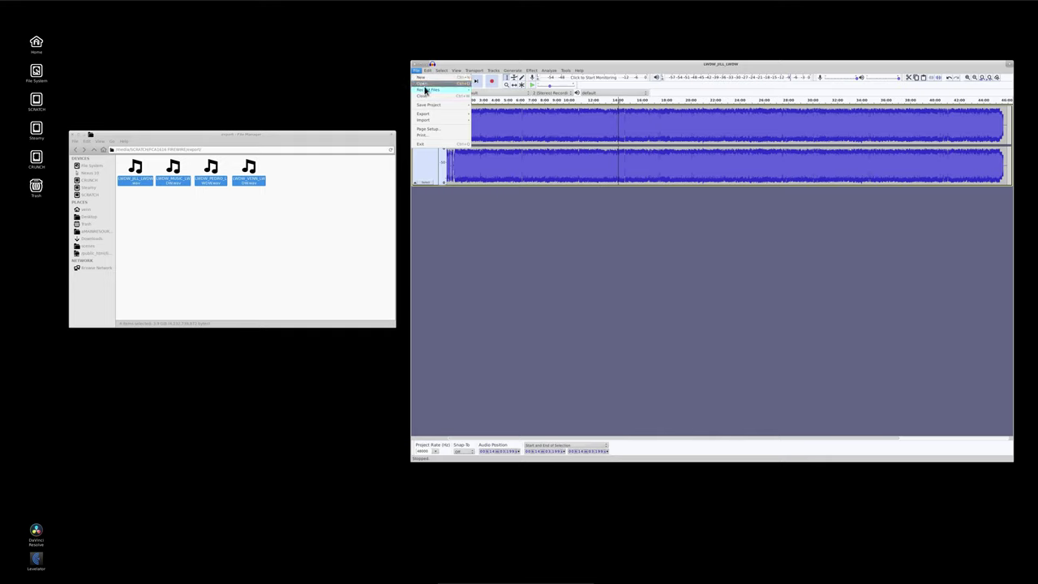
pyautogui.moveTo(432, 113)
pyautogui.click(481, 122)
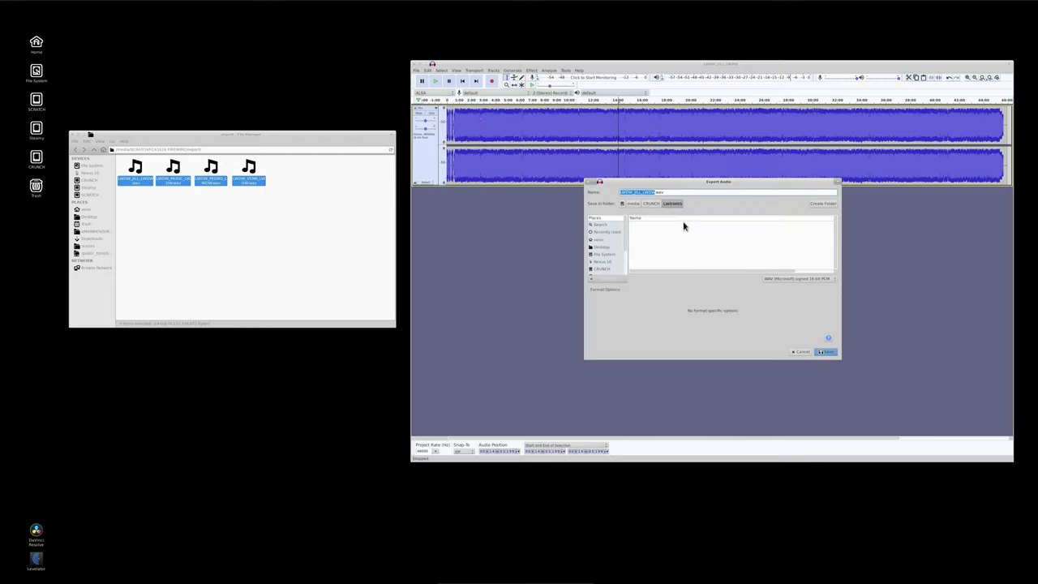
pyautogui.write('L')
pyautogui.click(787, 283)
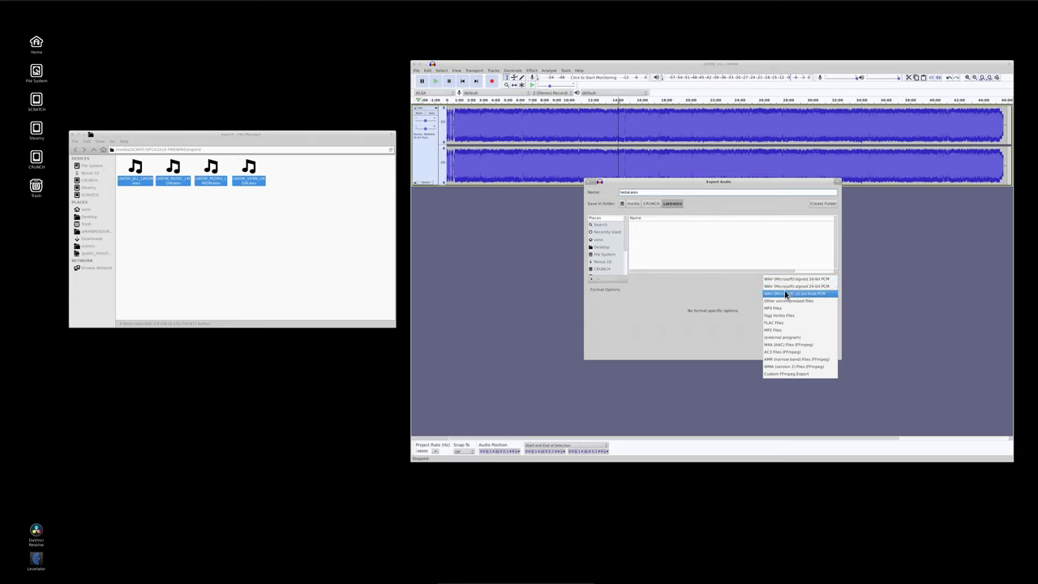
pyautogui.click(785, 294)
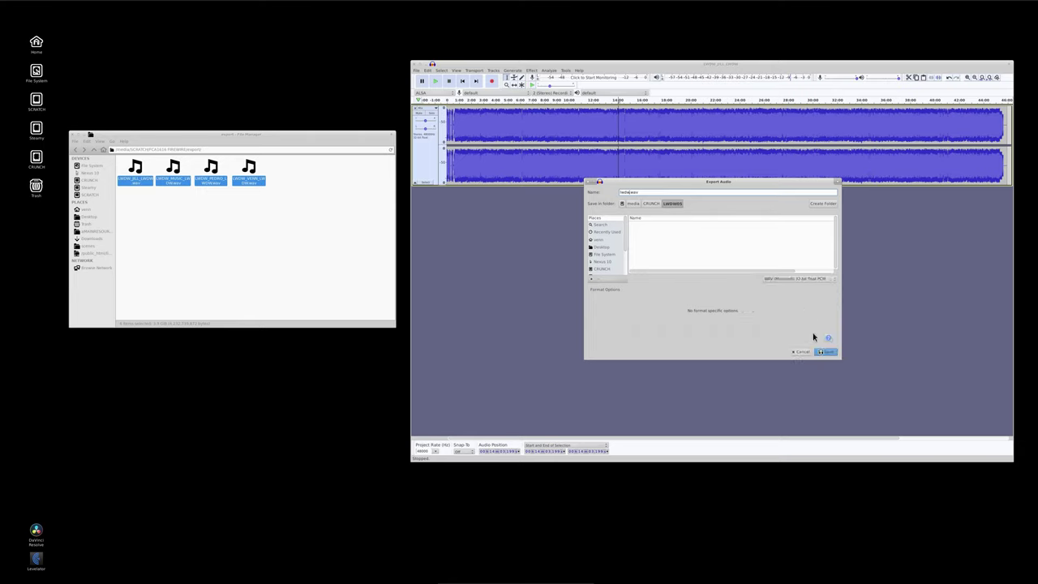
pyautogui.click(821, 354)
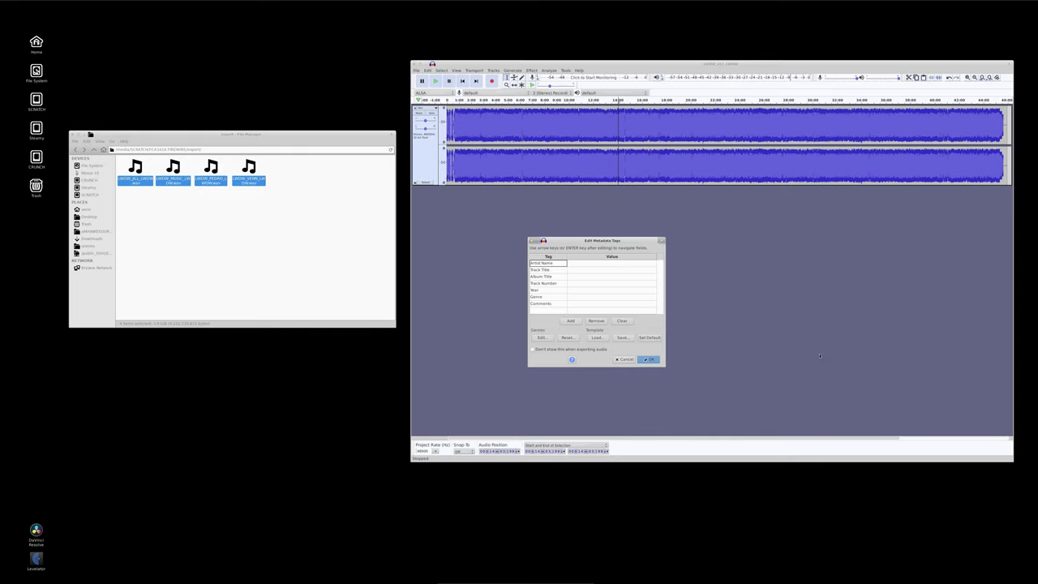
pyautogui.click(647, 358)
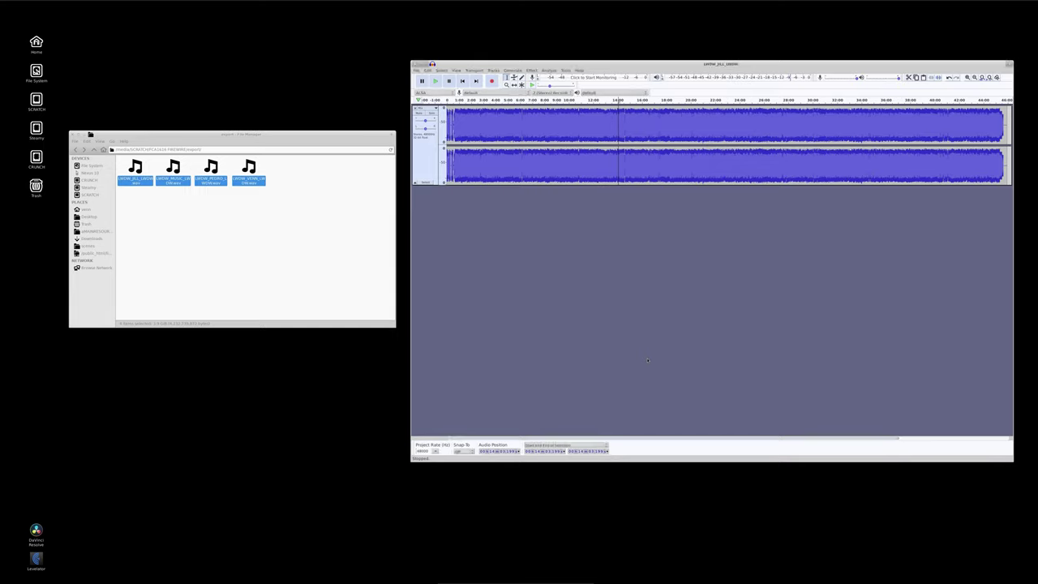
# Quit Audacity without saving and clear the selection of the four WAV files.
pyautogui.click(413, 65)
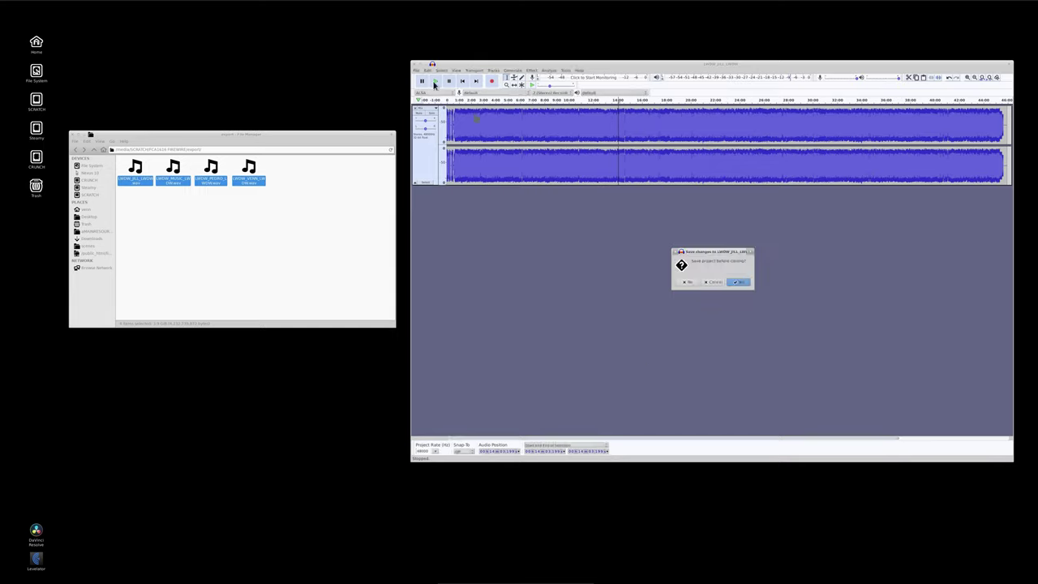
pyautogui.click(691, 282)
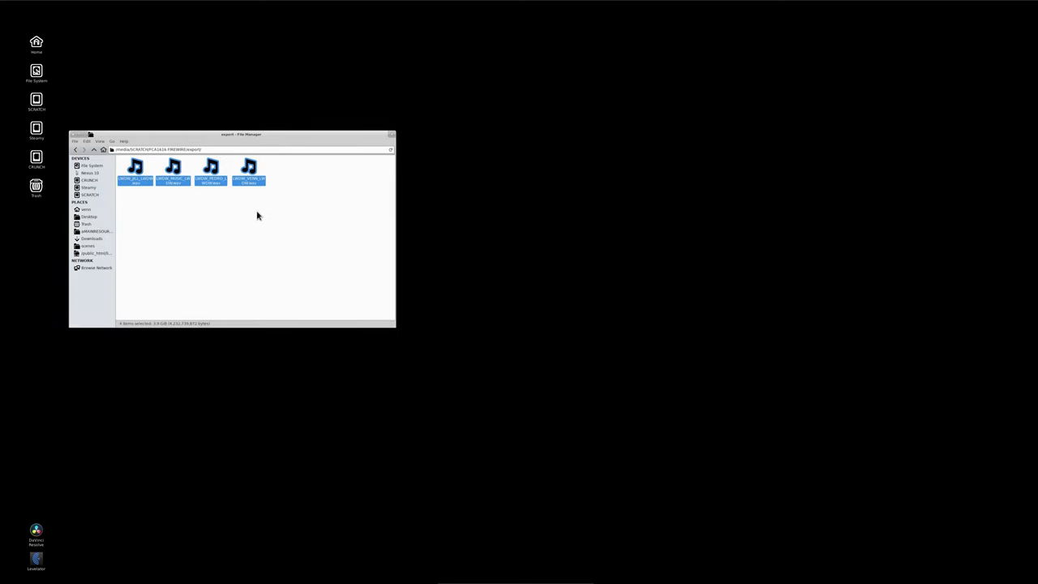
pyautogui.click(257, 215)
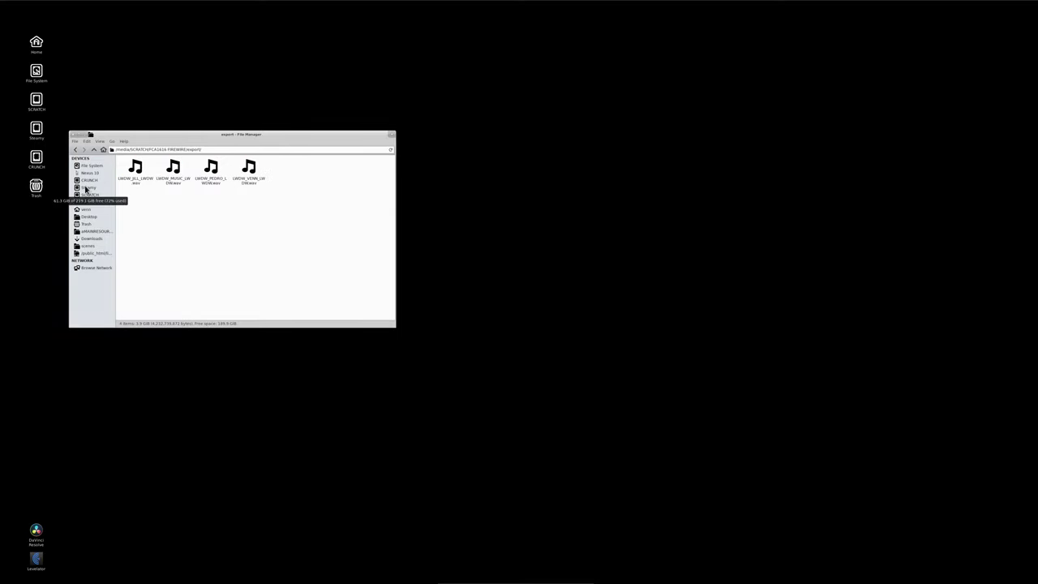
# Open the LWDW05 folder on CRUNCH, select the exported WAV and LWDW2.mov, and recentre the window.
pyautogui.click(88, 180)
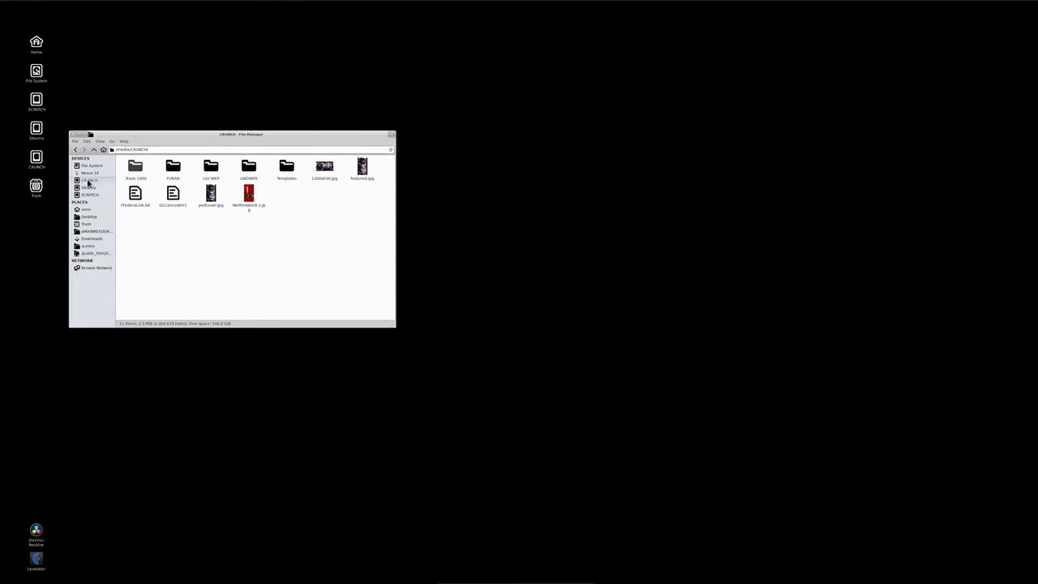
pyautogui.doubleClick(244, 169)
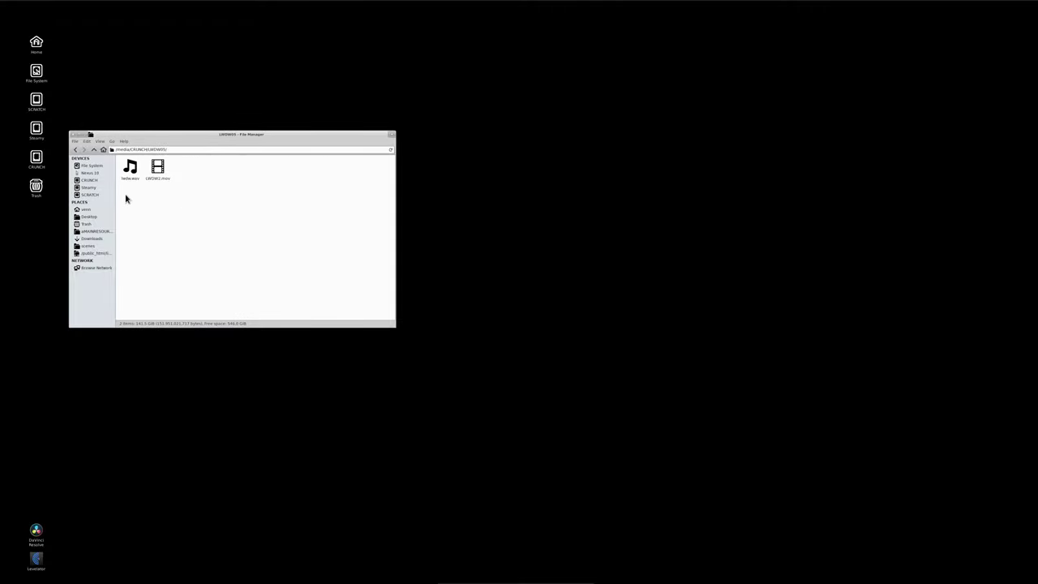
pyautogui.click(134, 171)
pyautogui.click(154, 171)
pyautogui.moveTo(170, 139); pyautogui.dragTo(566, 158)
# Launch DaVinci Resolve from the desktop and dismiss the RED decoder warning.
pyautogui.click(589, 245)
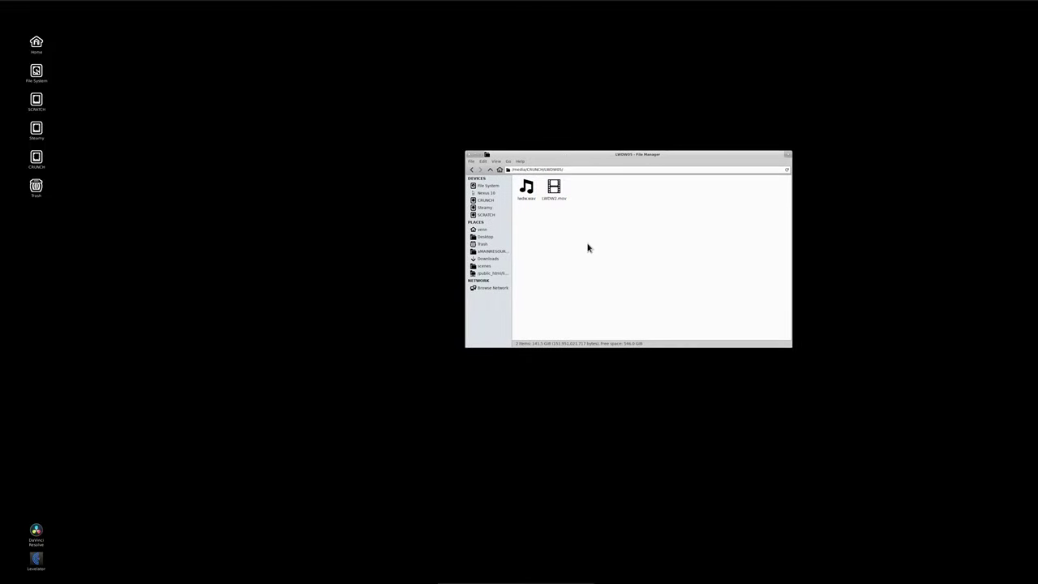
pyautogui.doubleClick(59, 531)
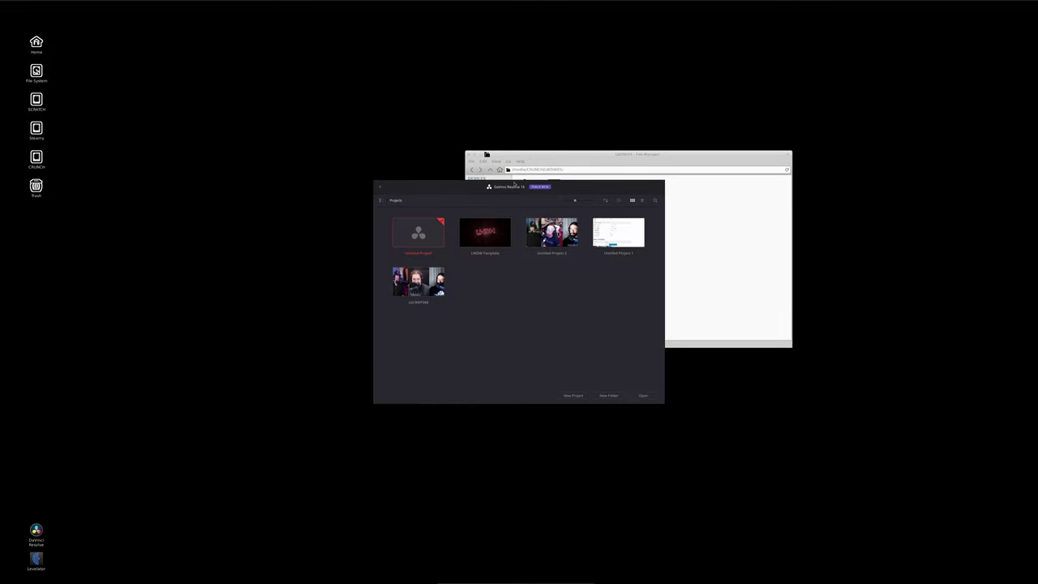
pyautogui.click(582, 310)
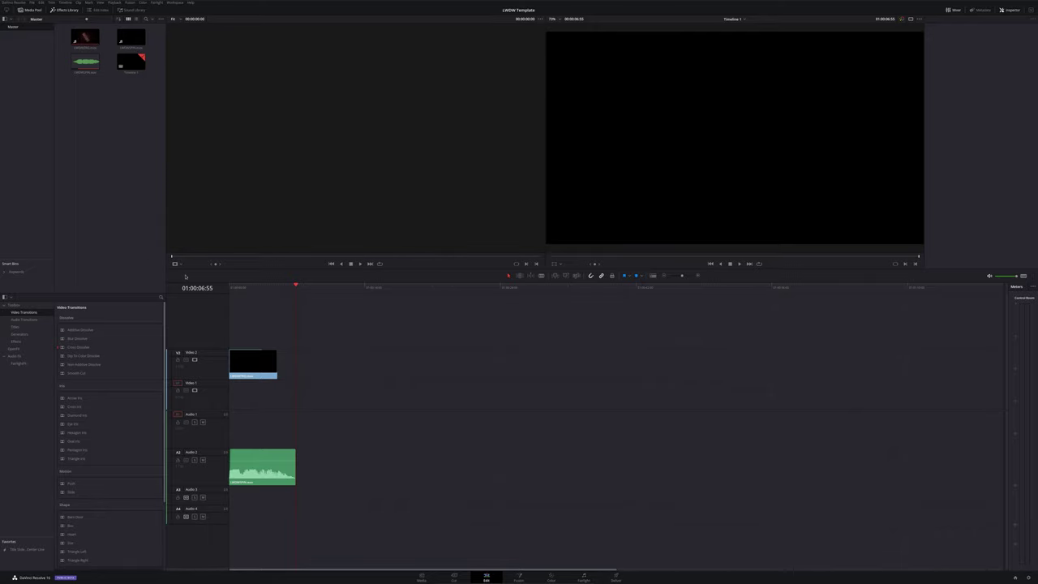
# Drag the exported WAV and LWDW2.mov from File Manager into the Media Pool, then open the clips' context menu.
pyautogui.hotkey('alt', 'Tab')
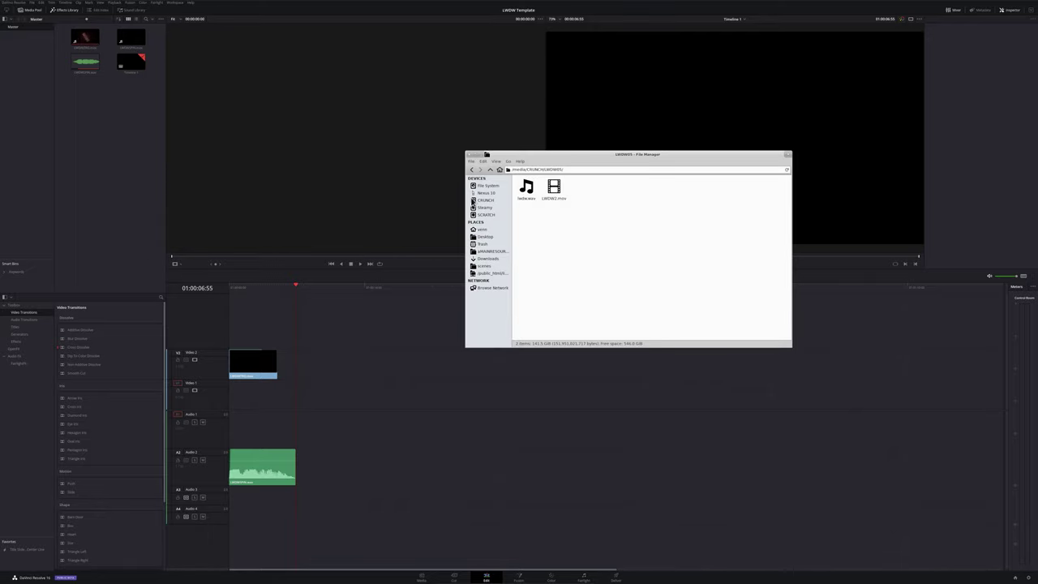
pyautogui.moveTo(582, 217); pyautogui.dragTo(122, 138)
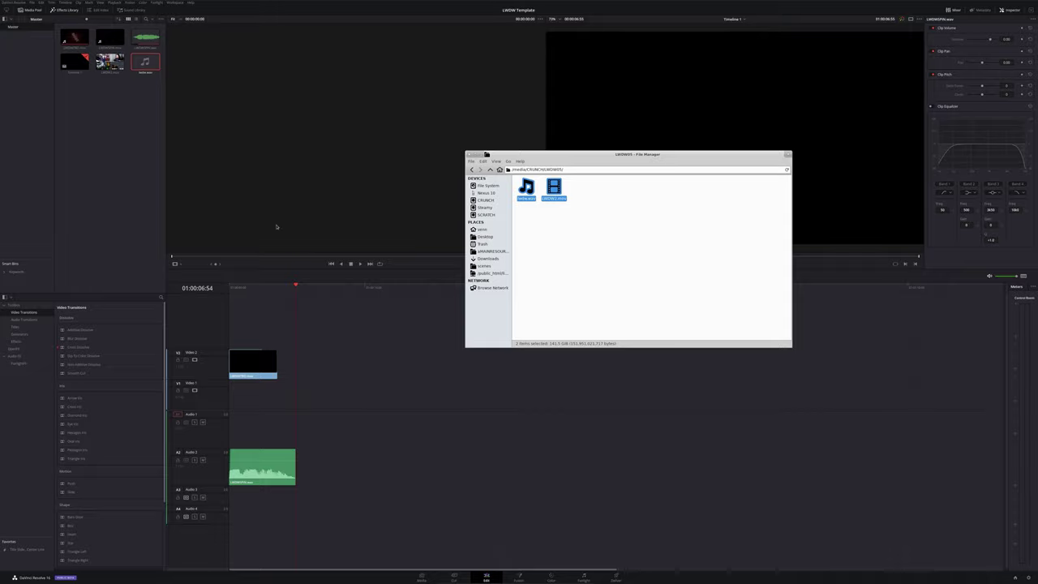
pyautogui.click(479, 156)
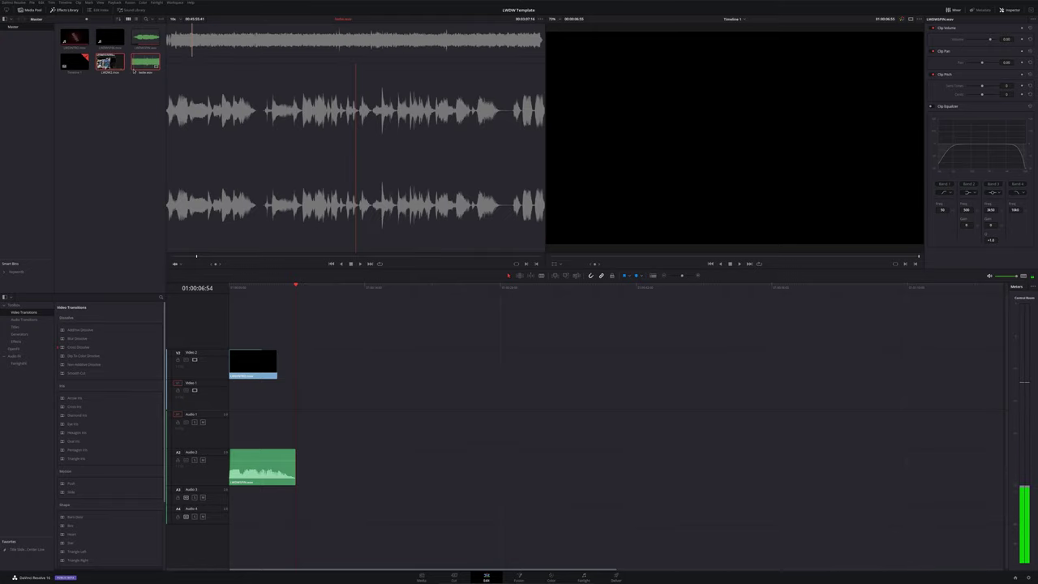
pyautogui.rightClick(135, 71)
# Auto-sync the WAV to LWDW2.mov based on waveform and place the synced clip on the timeline.
pyautogui.moveTo(203, 178)
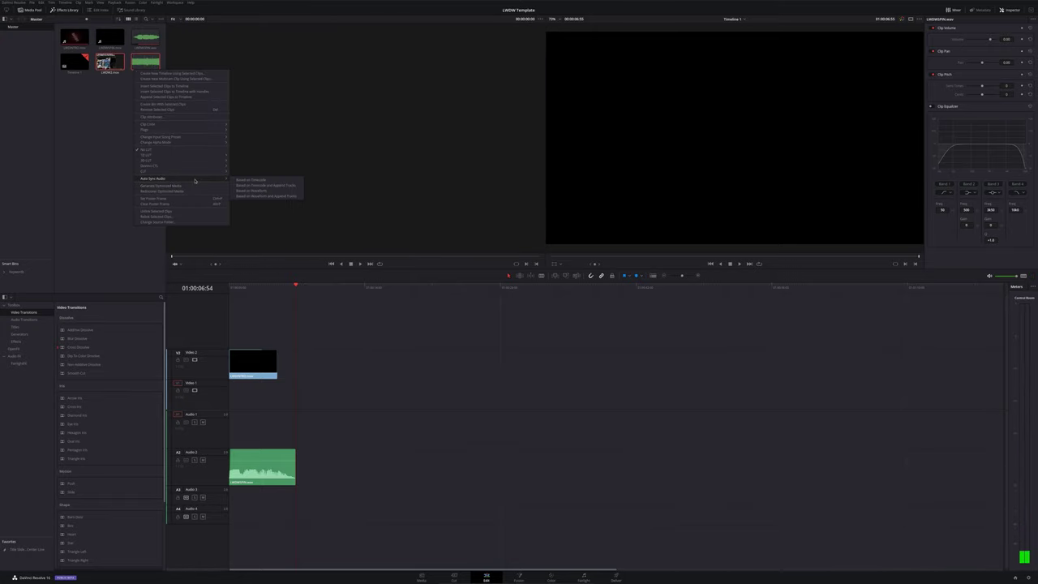
pyautogui.click(243, 192)
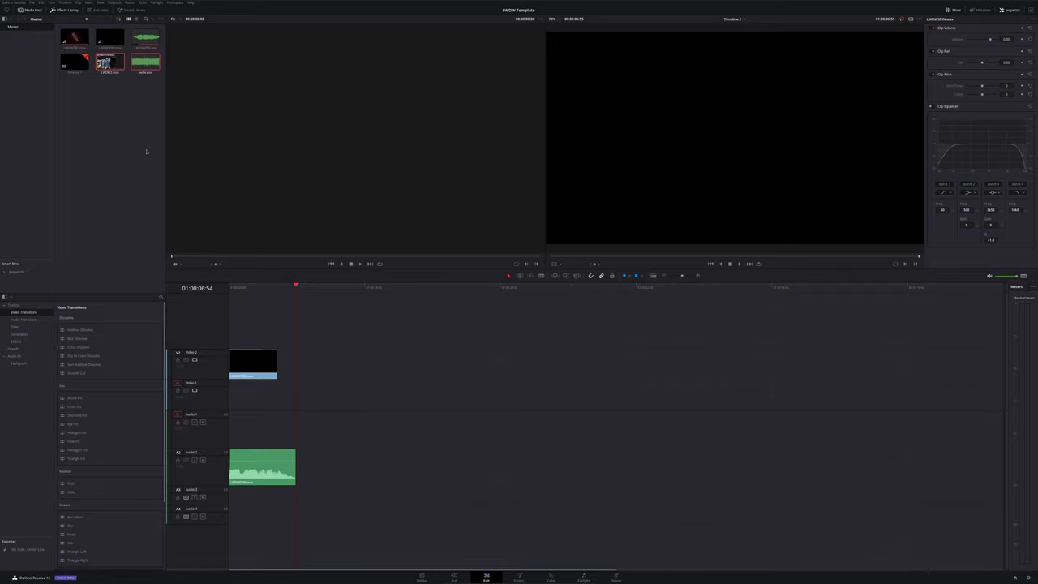
pyautogui.click(66, 125)
pyautogui.moveTo(101, 67); pyautogui.dragTo(321, 407)
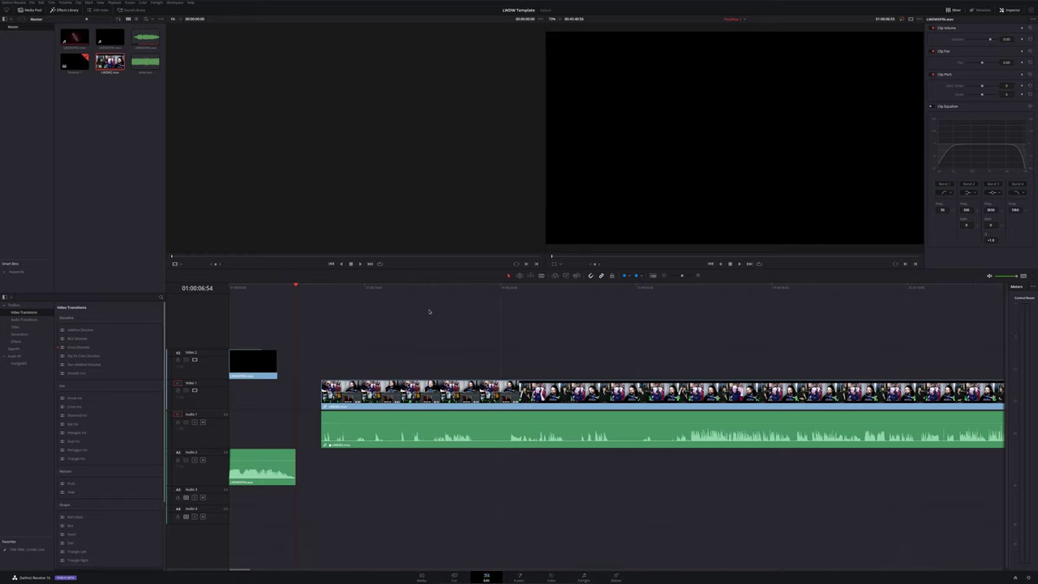
# Preview a stretch of the synced clip, then switch to the Fairlight page.
pyautogui.scroll(-3, 429, 312)
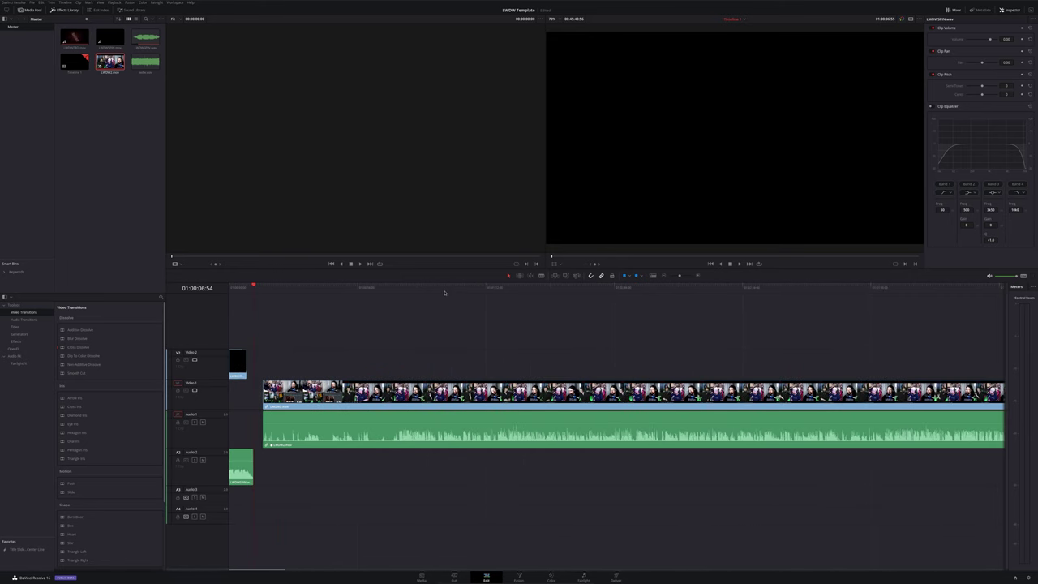
pyautogui.click(448, 287)
pyautogui.press('space')
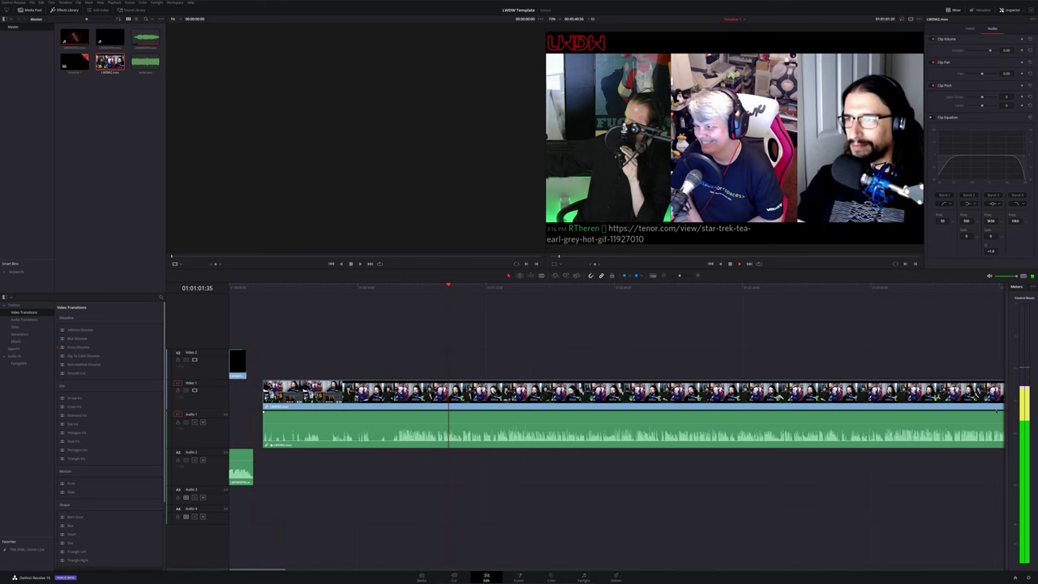
pyautogui.press('space')
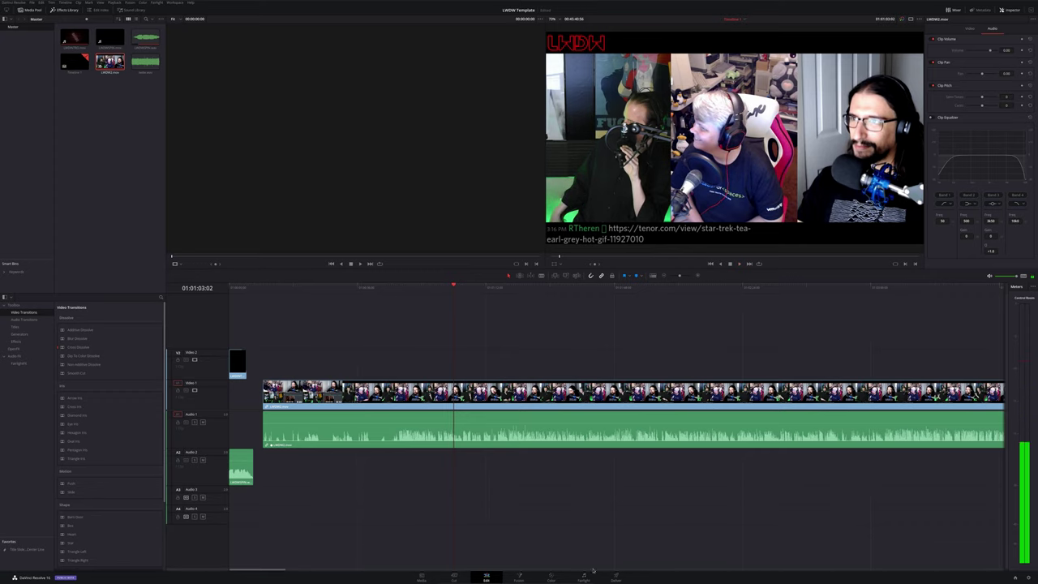
pyautogui.click(592, 579)
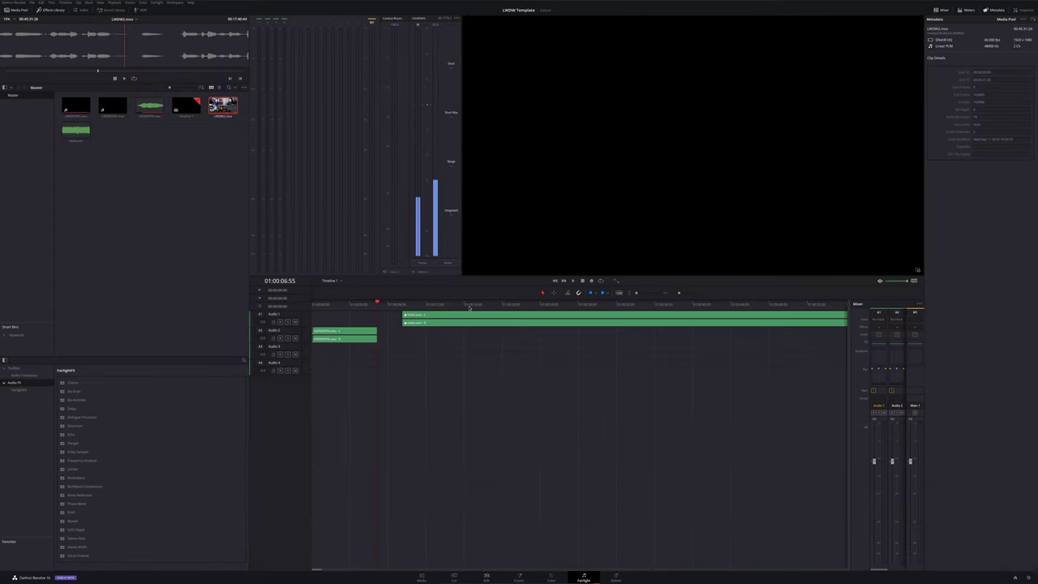
# Play back a later section of the synced audio on the Fairlight timeline, then stop.
pyautogui.click(469, 308)
pyautogui.press('space')
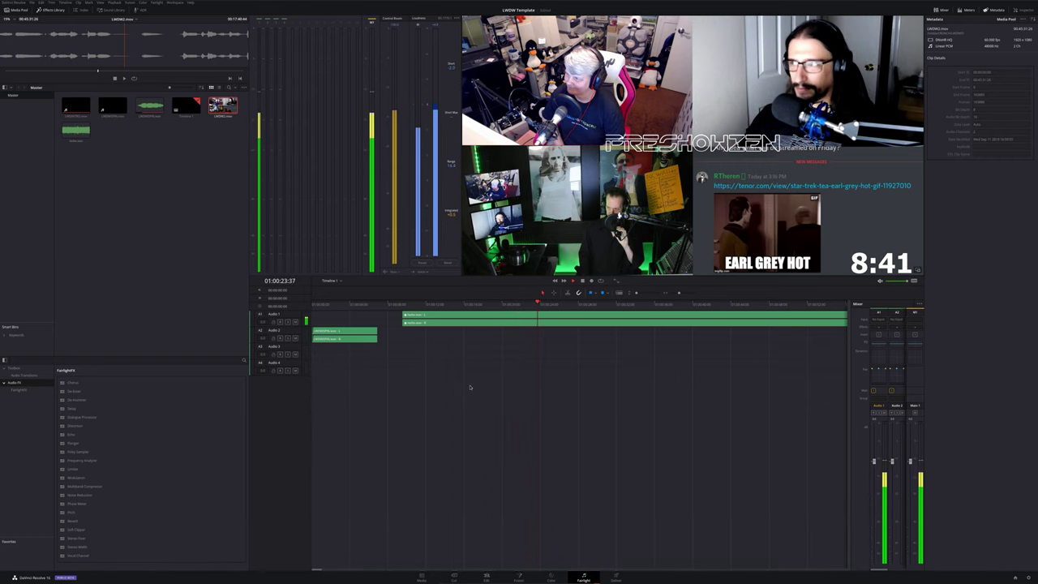
pyautogui.press('space')
# On the Edit page, cut the clips at about 01:00:47 and delete the portion before the cut.
pyautogui.click(487, 578)
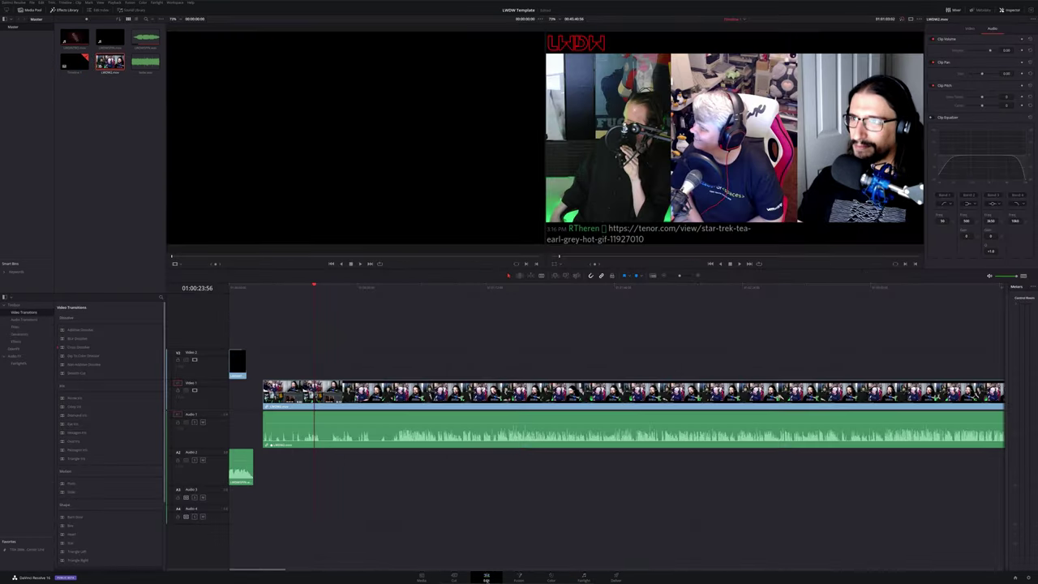
pyautogui.moveTo(354, 289); pyautogui.dragTo(397, 296)
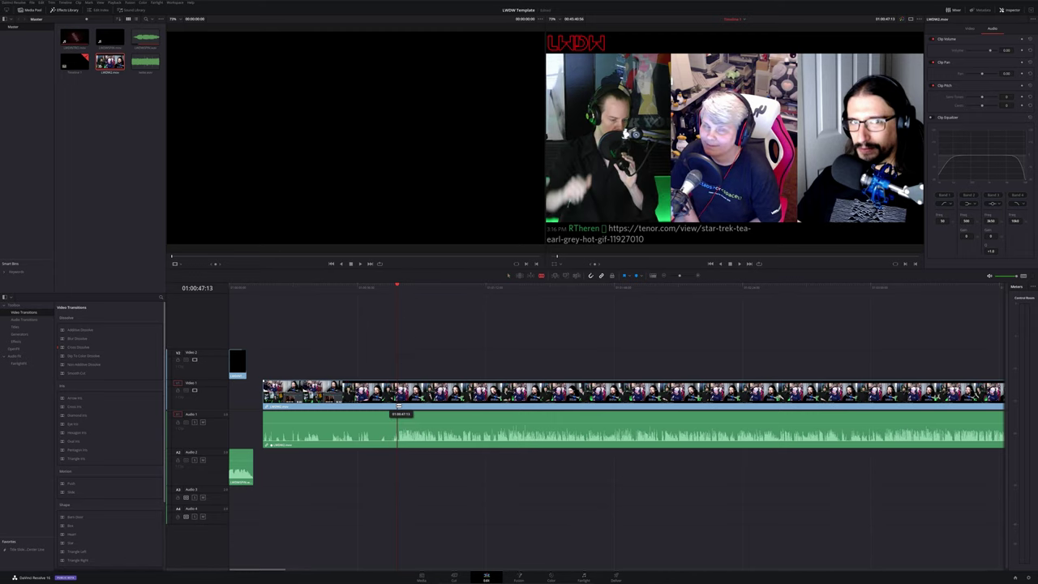
pyautogui.click(397, 405)
pyautogui.press('a')
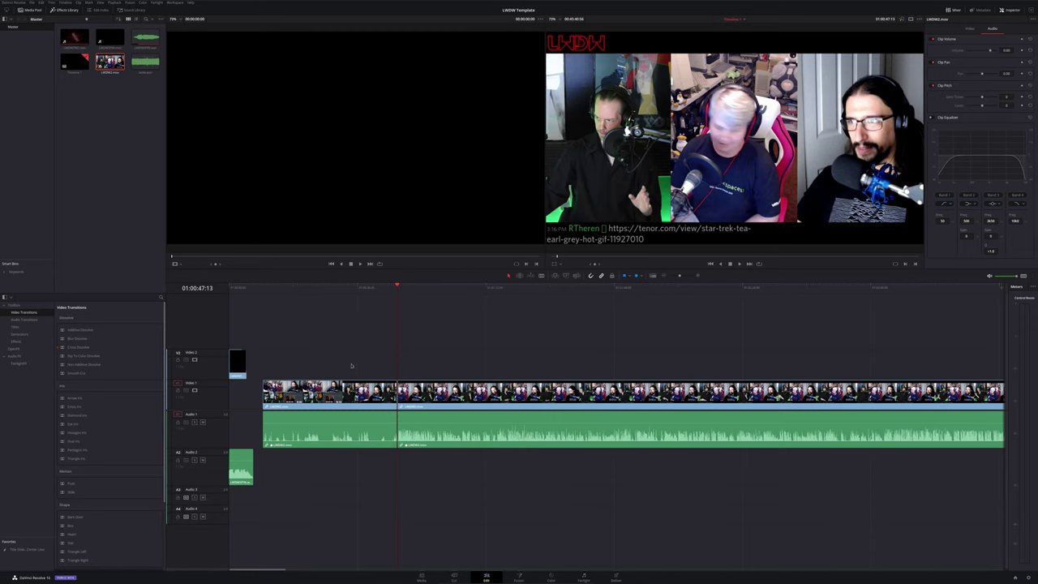
pyautogui.click(350, 396)
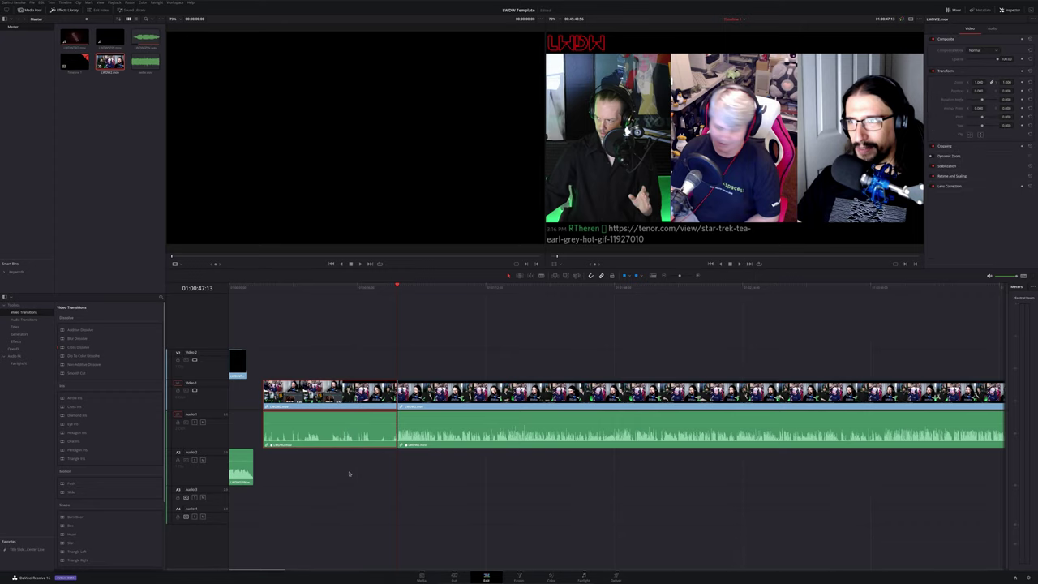
pyautogui.press('Delete')
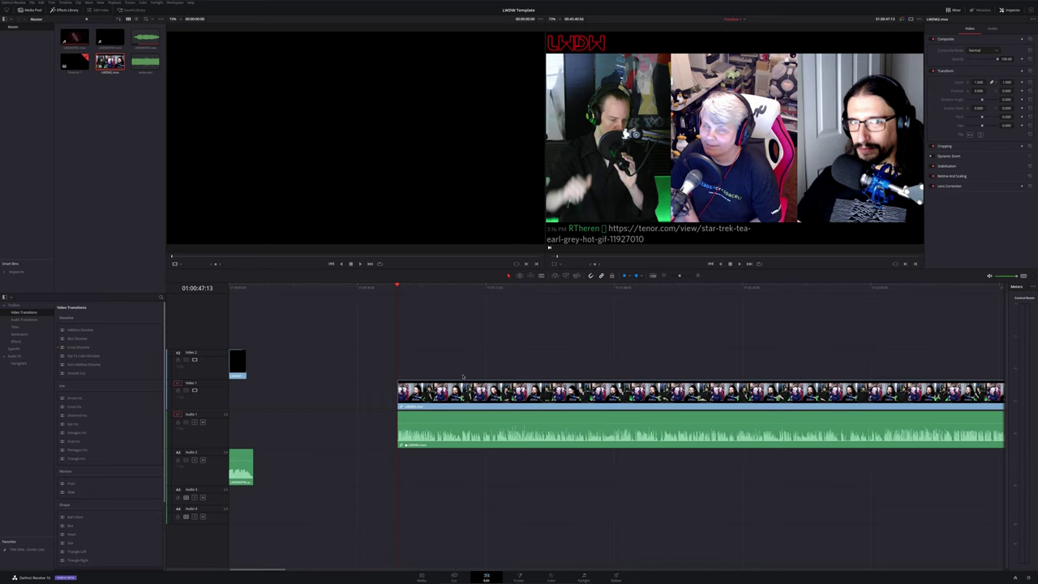
# Slide the main recording left to close the gap, preview the intro, and undo the last shift.
pyautogui.click(464, 393)
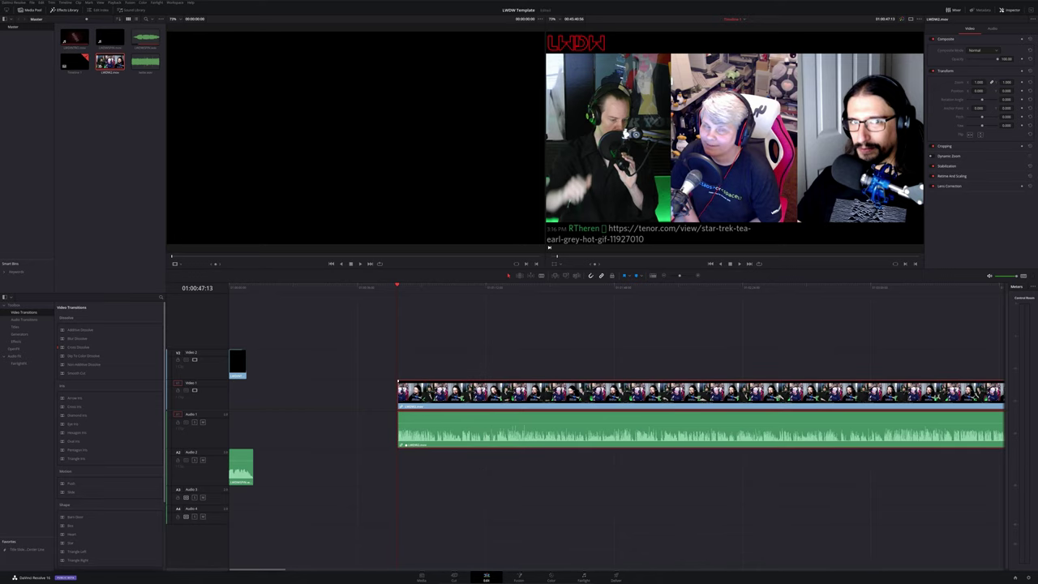
pyautogui.moveTo(474, 407); pyautogui.dragTo(325, 407)
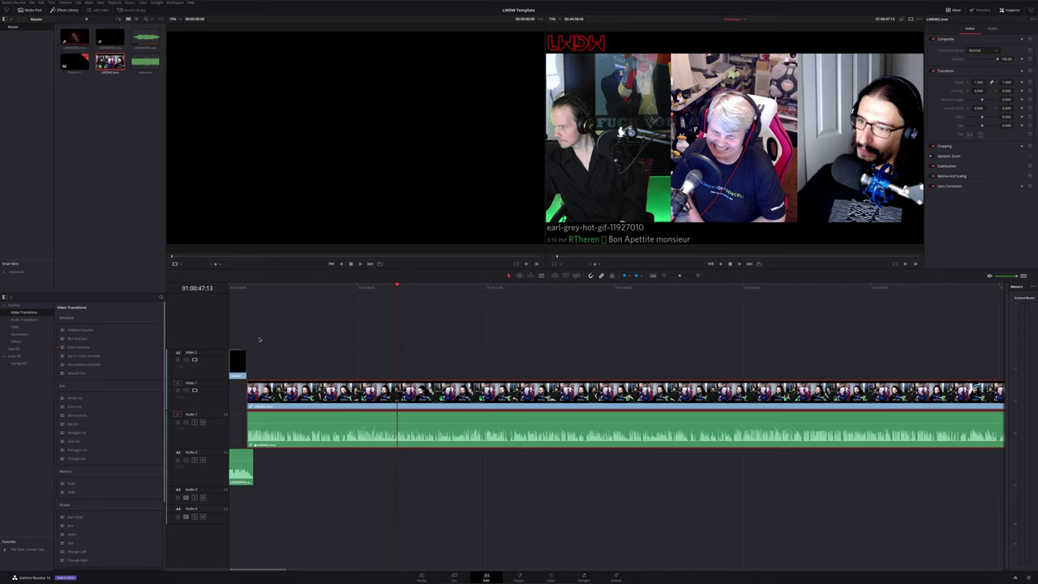
pyautogui.click(248, 287)
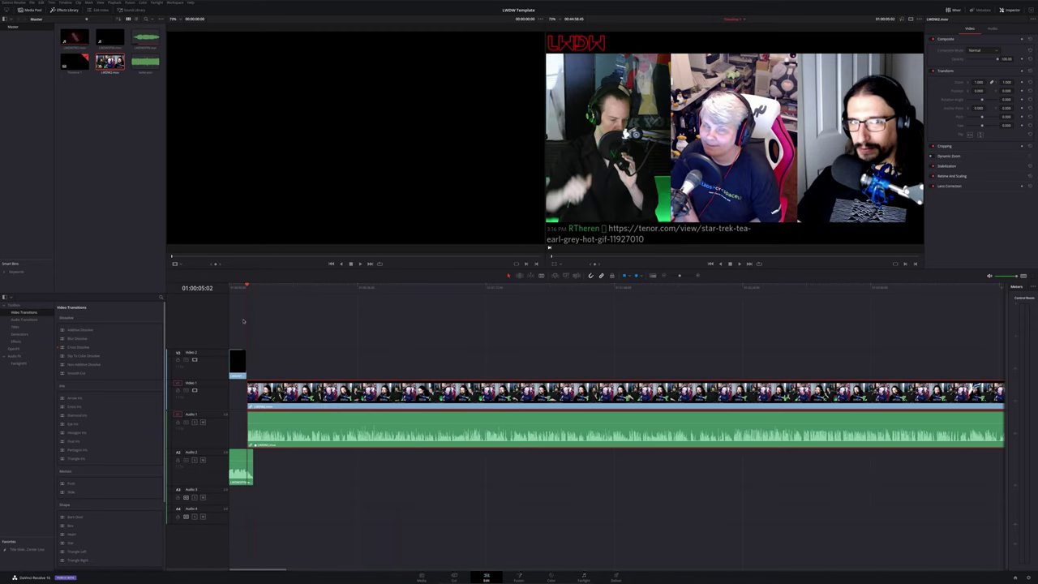
pyautogui.scroll(3, 242, 322)
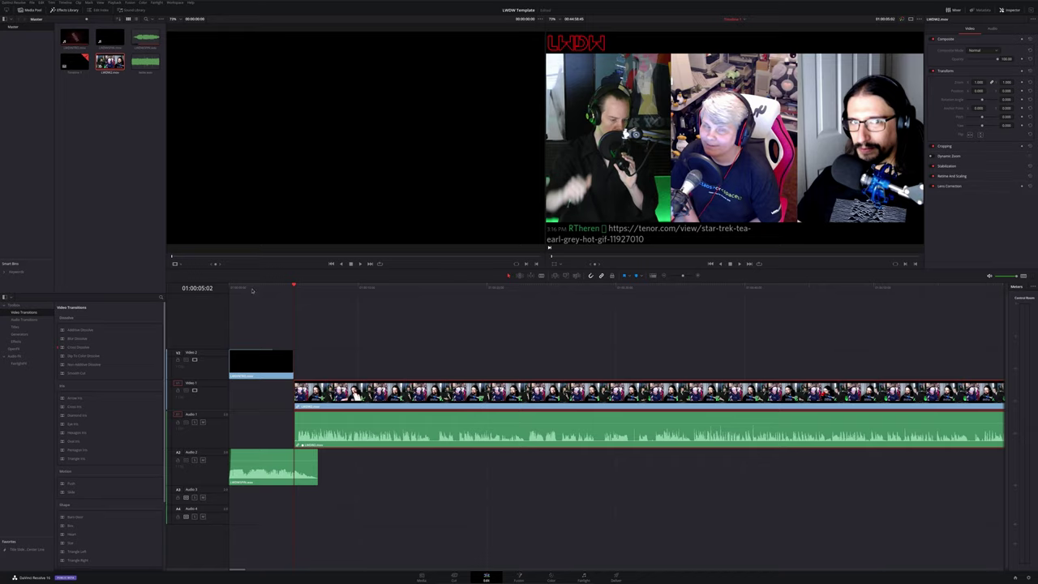
pyautogui.moveTo(251, 290); pyautogui.dragTo(274, 288)
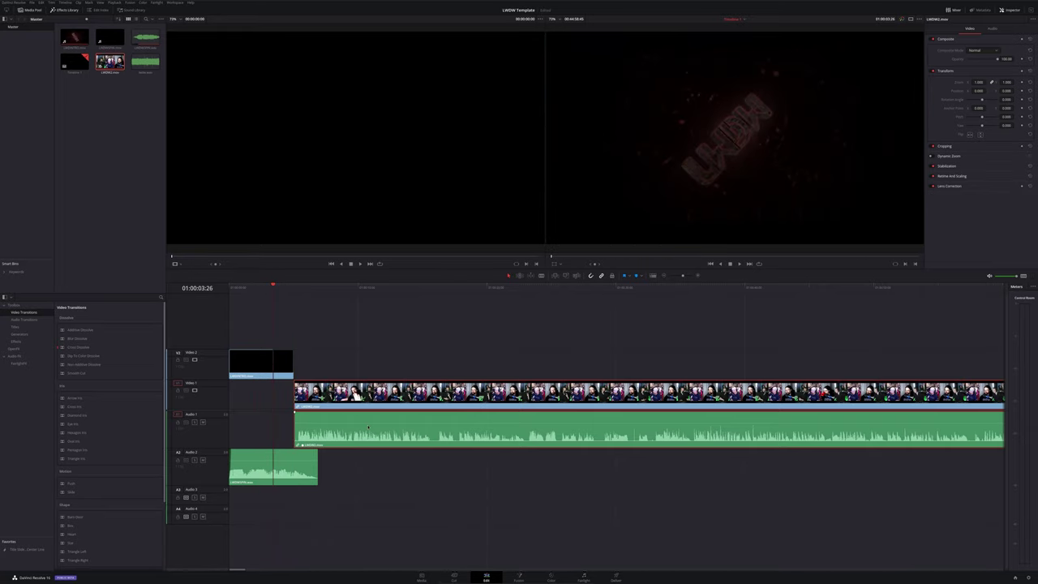
pyautogui.moveTo(373, 403); pyautogui.dragTo(354, 403)
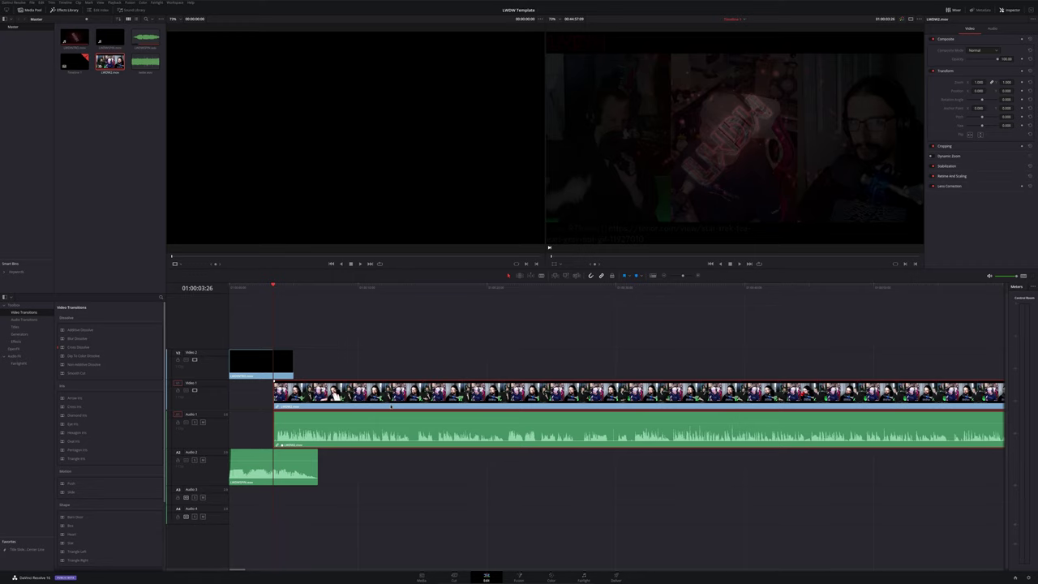
pyautogui.hotkey('ctrl', 'z')
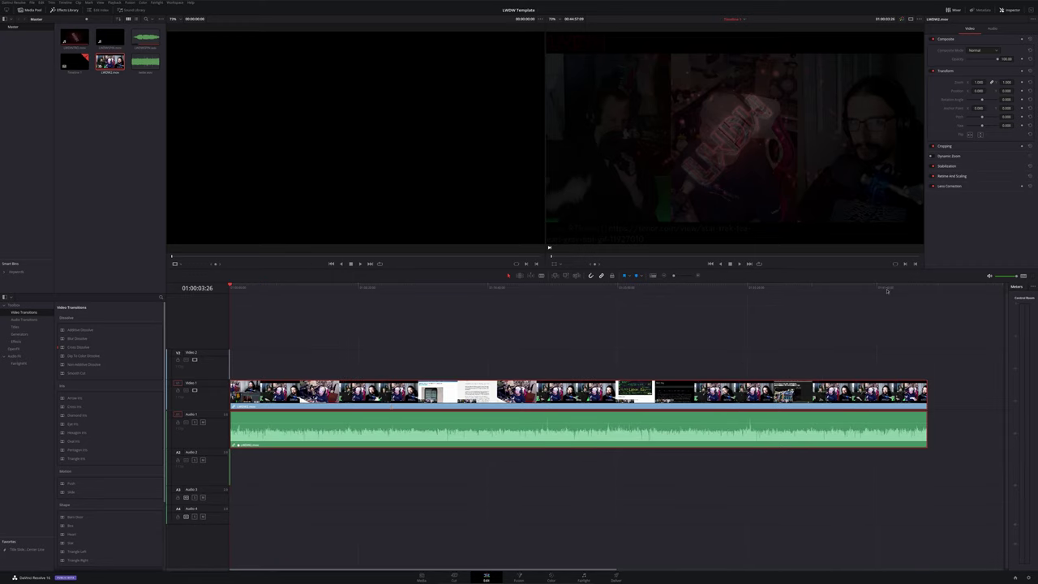
# Split the clip just past the LWDW 187 ending title with Ctrl+B and delete the leftover tail.
pyautogui.click(899, 291)
pyautogui.click(922, 290)
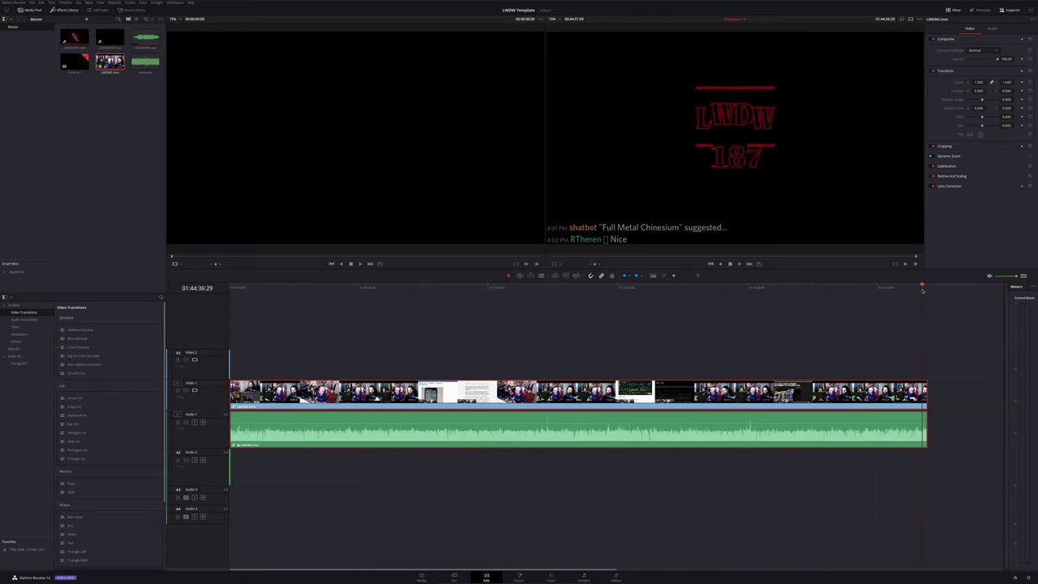
pyautogui.scroll(5, 927, 333)
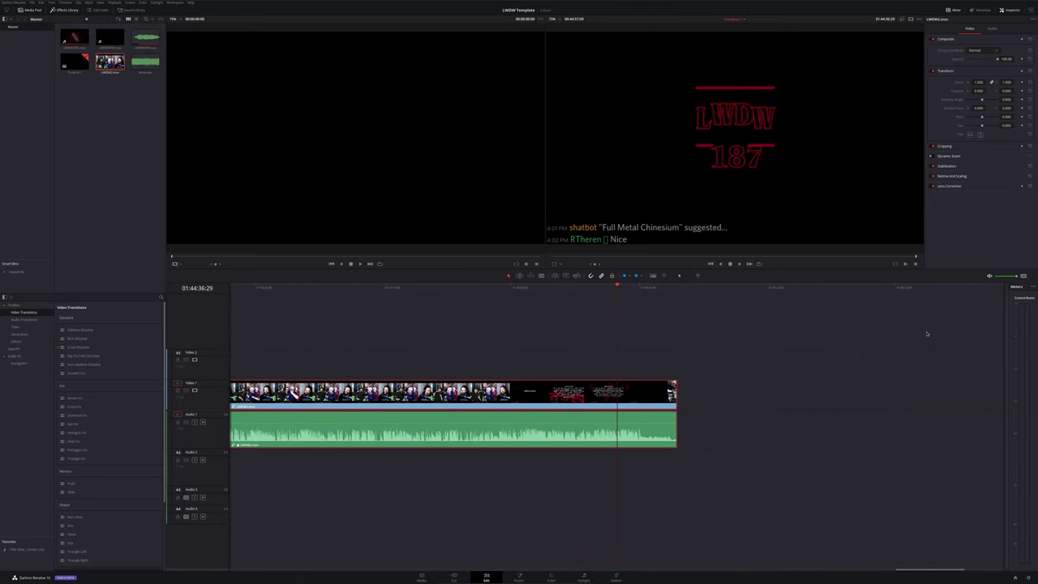
pyautogui.moveTo(619, 294); pyautogui.dragTo(672, 300)
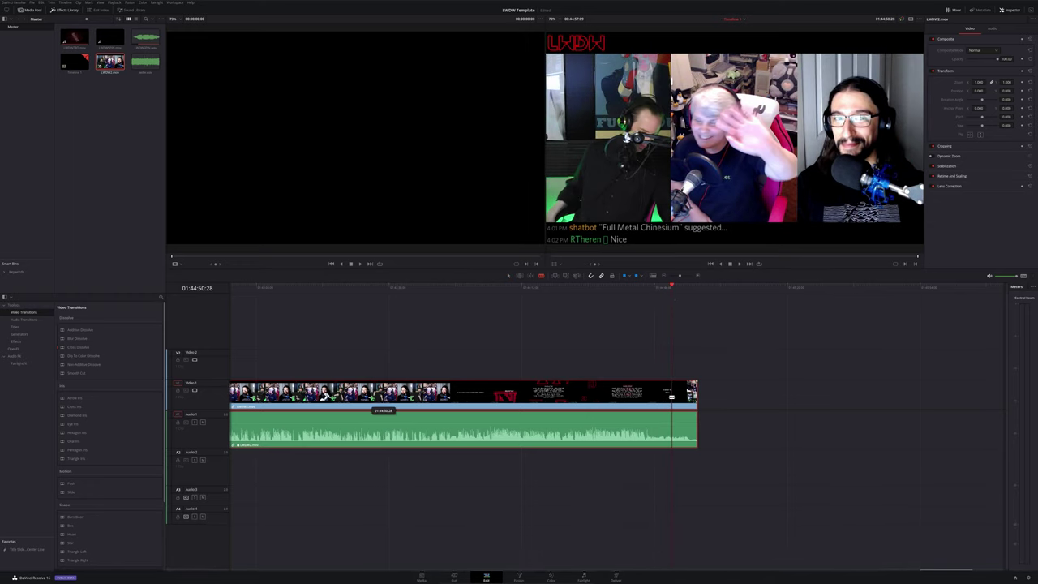
pyautogui.hotkey('ctrl', 'b')
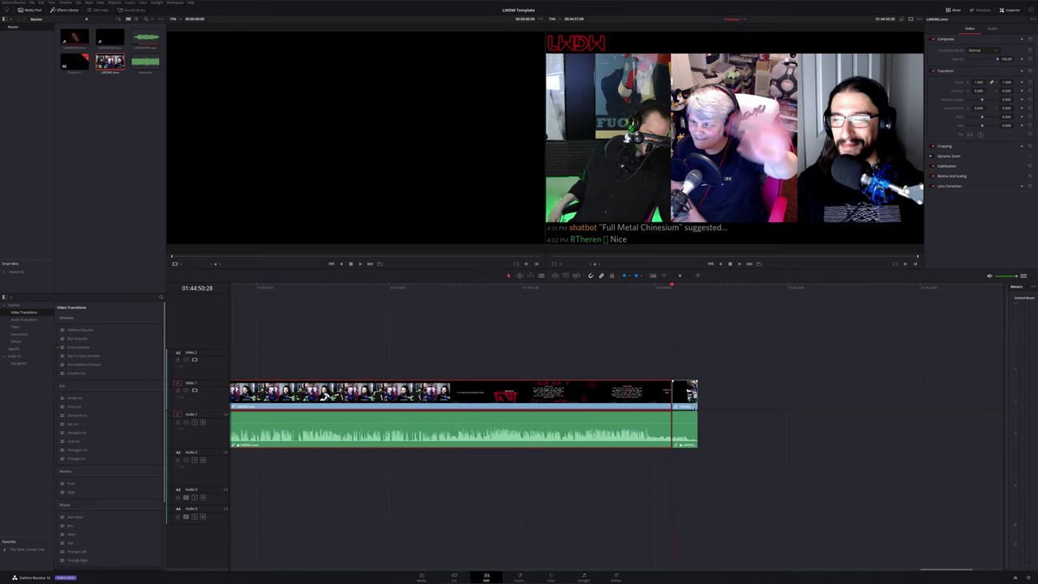
pyautogui.click(686, 394)
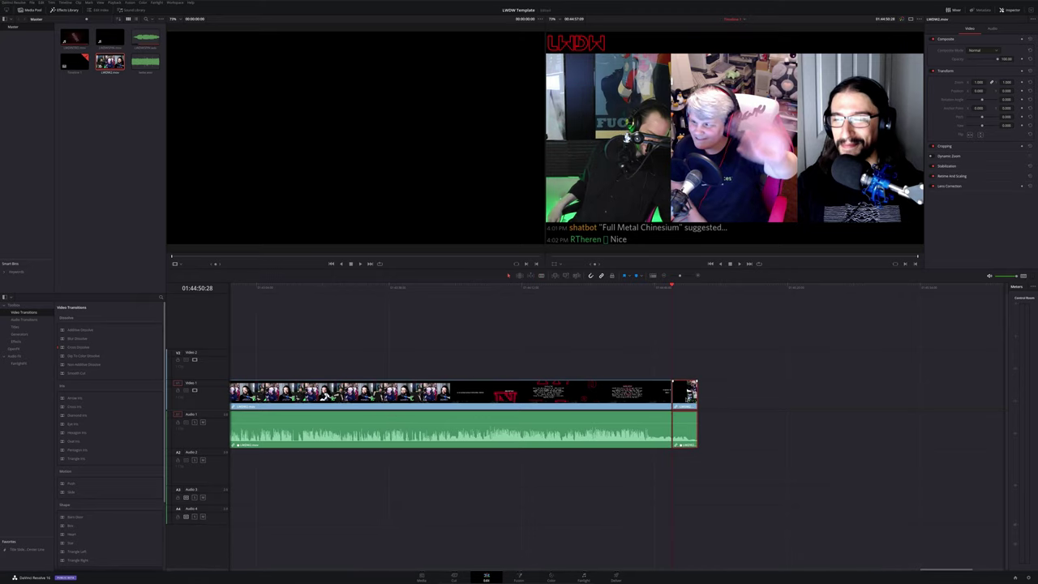
pyautogui.press('Delete')
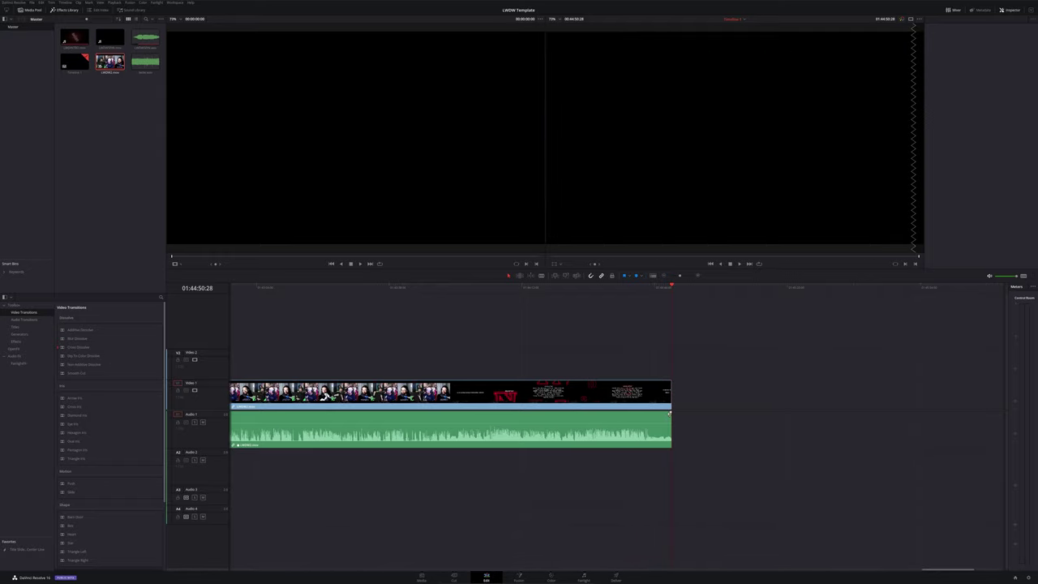
# Fade the A1 audio out at the clip's end and play the ending to check it.
pyautogui.moveTo(670, 412); pyautogui.dragTo(647, 412)
pyautogui.click(636, 295)
pyautogui.press('space')
pyautogui.click(510, 406)
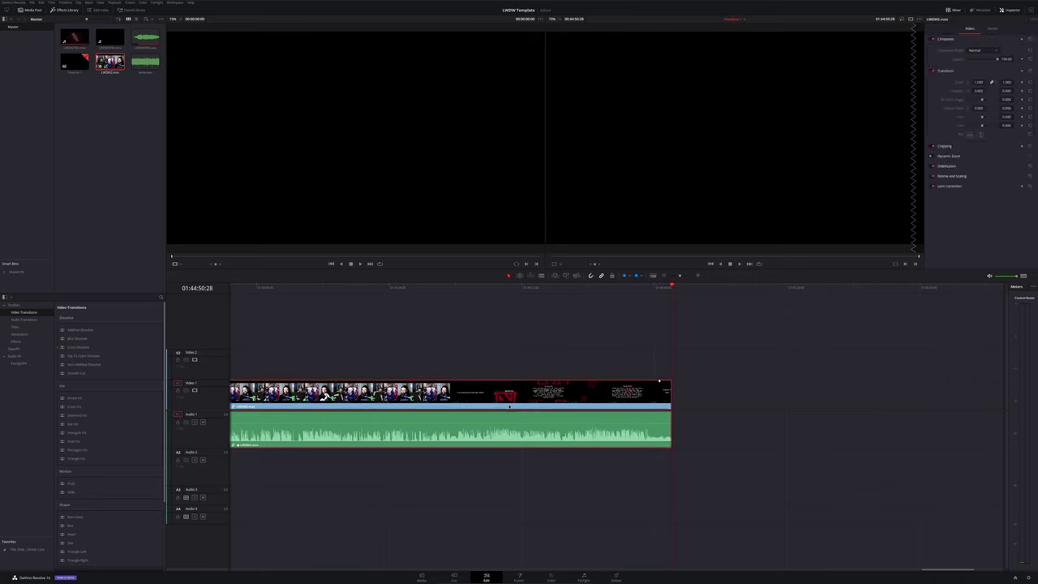
# On the Deliver page, name the output LWDW, review the audio settings, queue the job and start rendering.
pyautogui.click(616, 578)
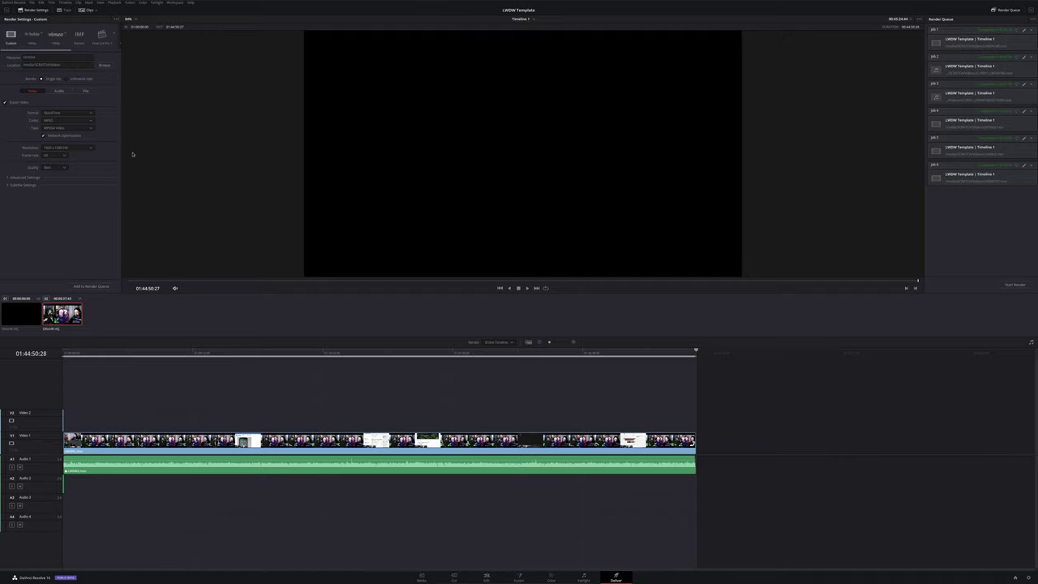
pyautogui.click(48, 58)
pyautogui.write('L')
pyautogui.click(52, 113)
pyautogui.click(59, 92)
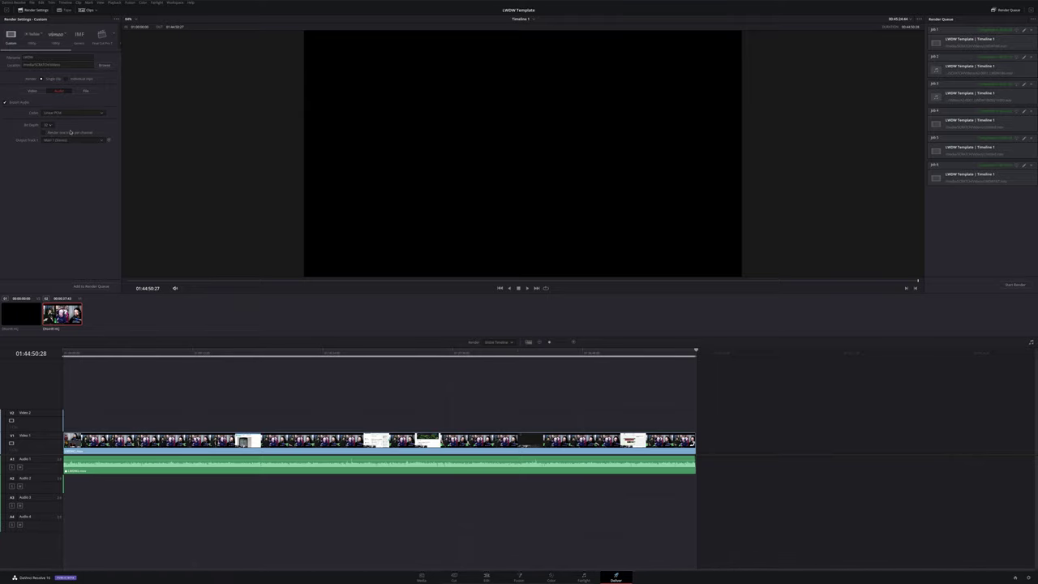
pyautogui.click(90, 286)
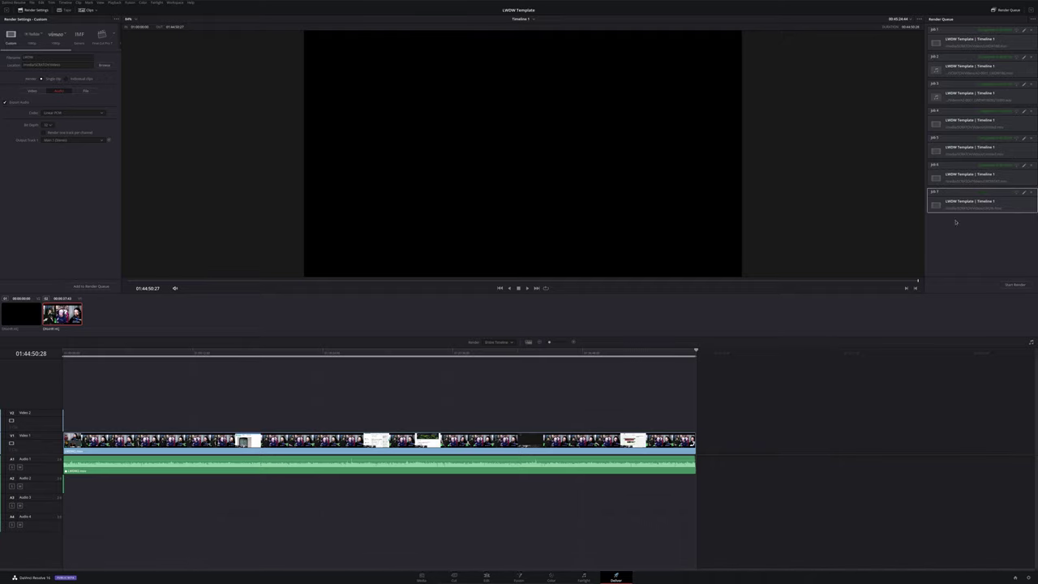
pyautogui.click(1015, 285)
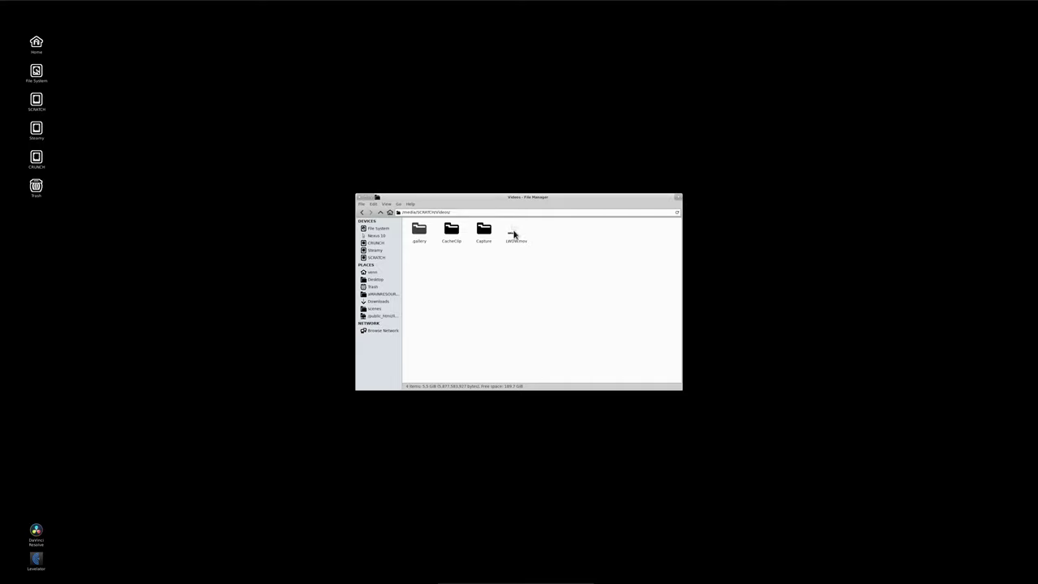
pyautogui.rightClick(514, 233)
pyautogui.click(523, 237)
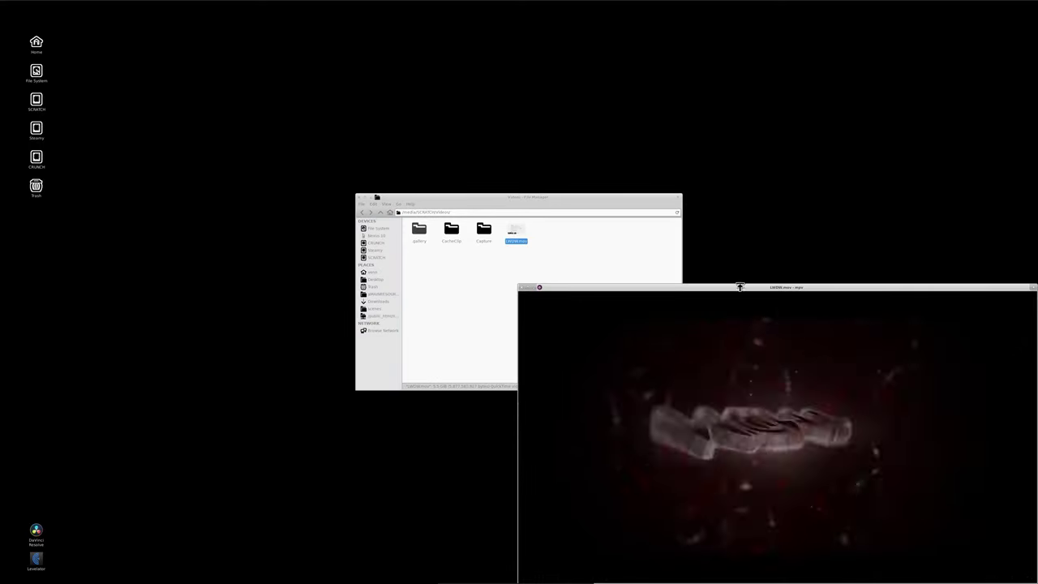
pyautogui.moveTo(739, 287); pyautogui.dragTo(601, 56)
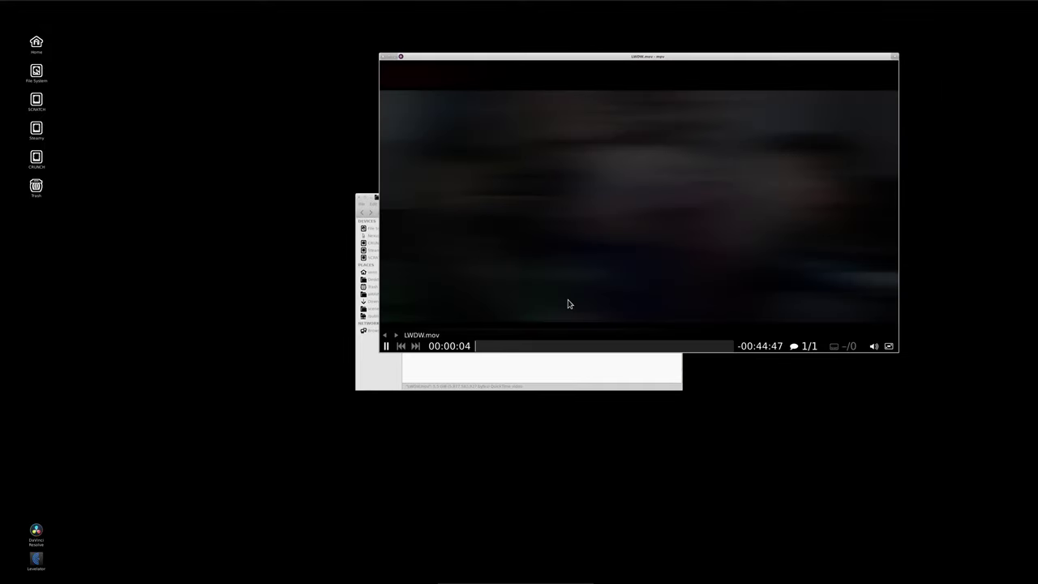
pyautogui.click(606, 347)
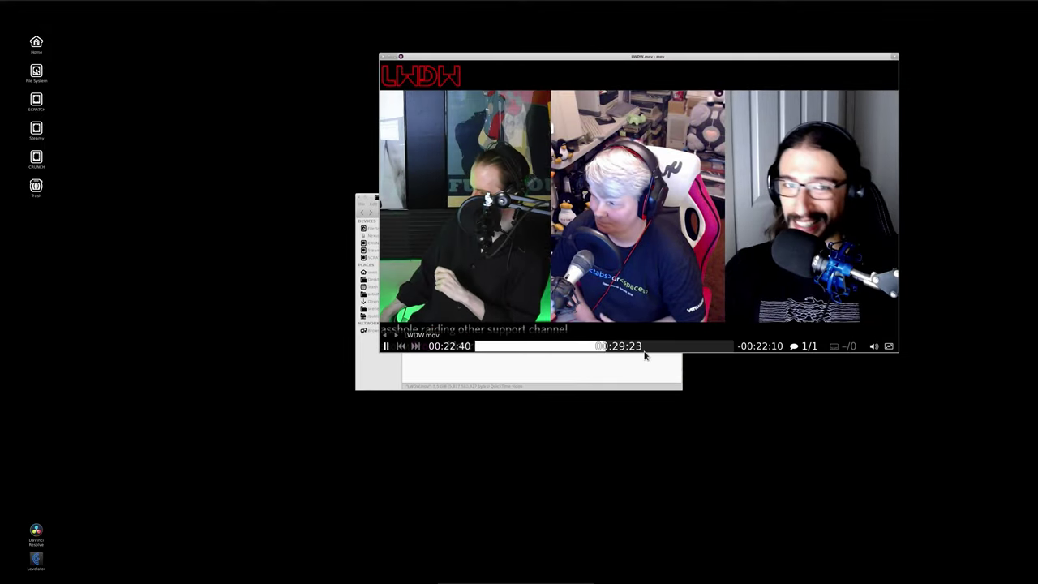
pyautogui.click(644, 347)
pyautogui.click(678, 347)
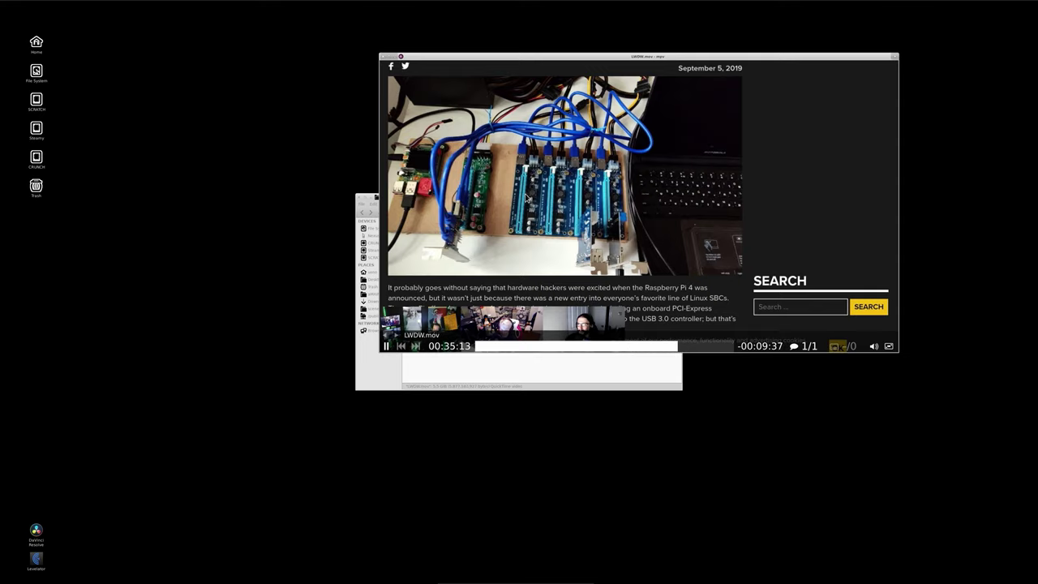
pyautogui.click(400, 56)
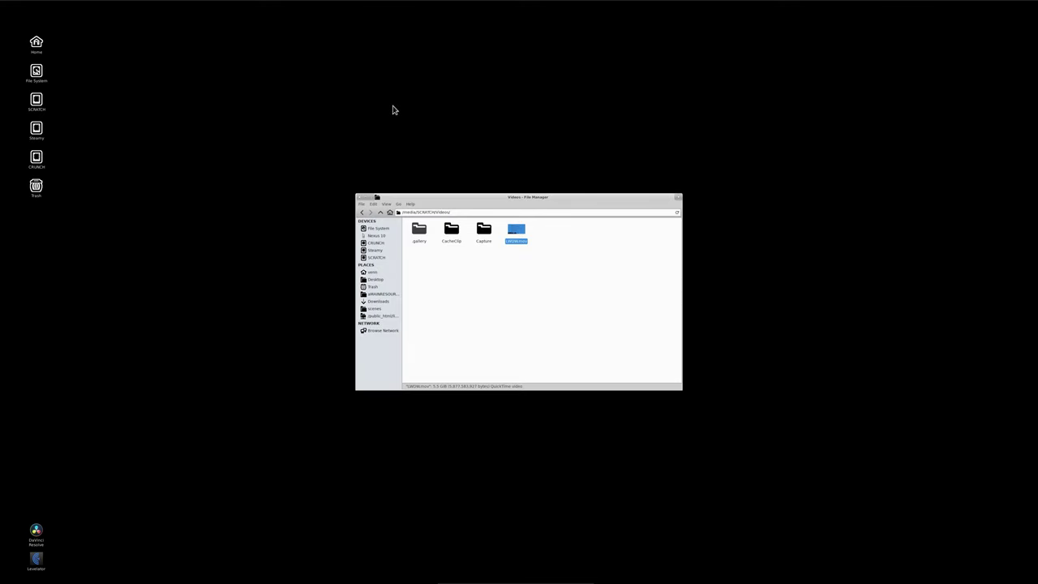
# Open a terminal in the Videos folder and run ffmpeg -i *.mov to inspect the s32le audio stream.
pyautogui.click(445, 302)
pyautogui.rightClick(445, 302)
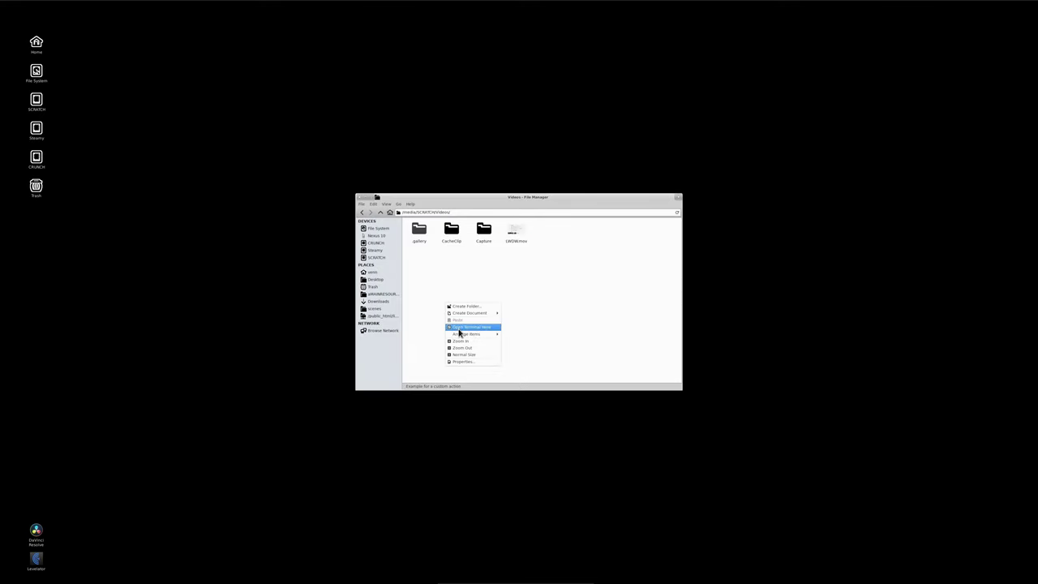
pyautogui.click(459, 328)
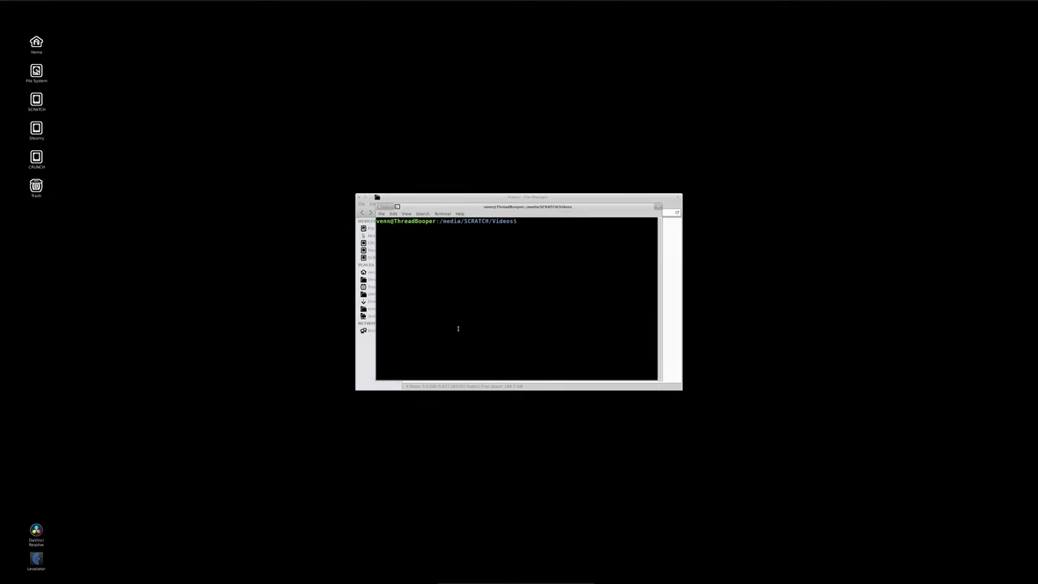
pyautogui.write('ffmpeg -i *.mov')
pyautogui.press('Return')
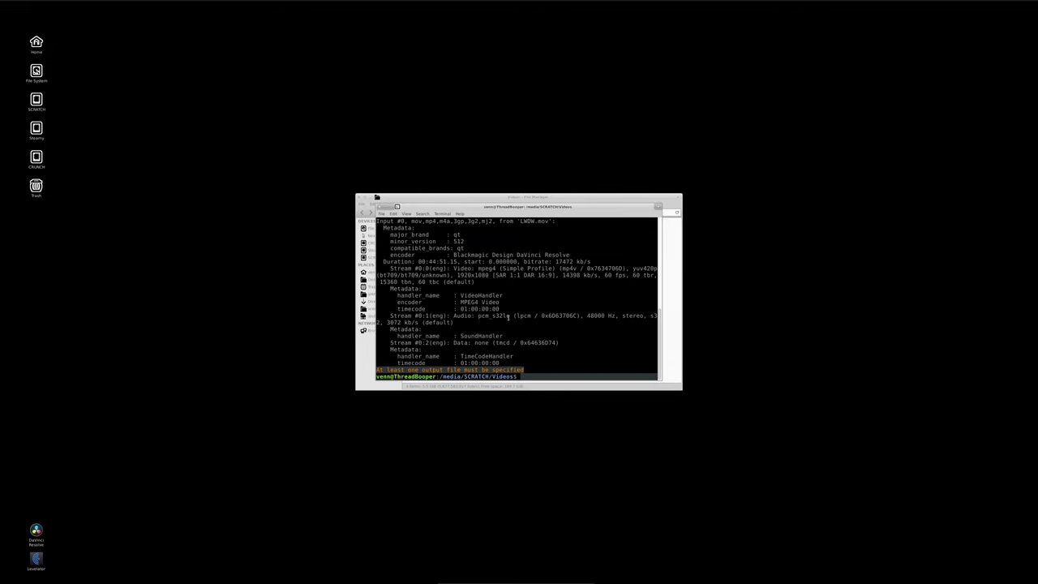
pyautogui.moveTo(492, 316); pyautogui.dragTo(567, 323)
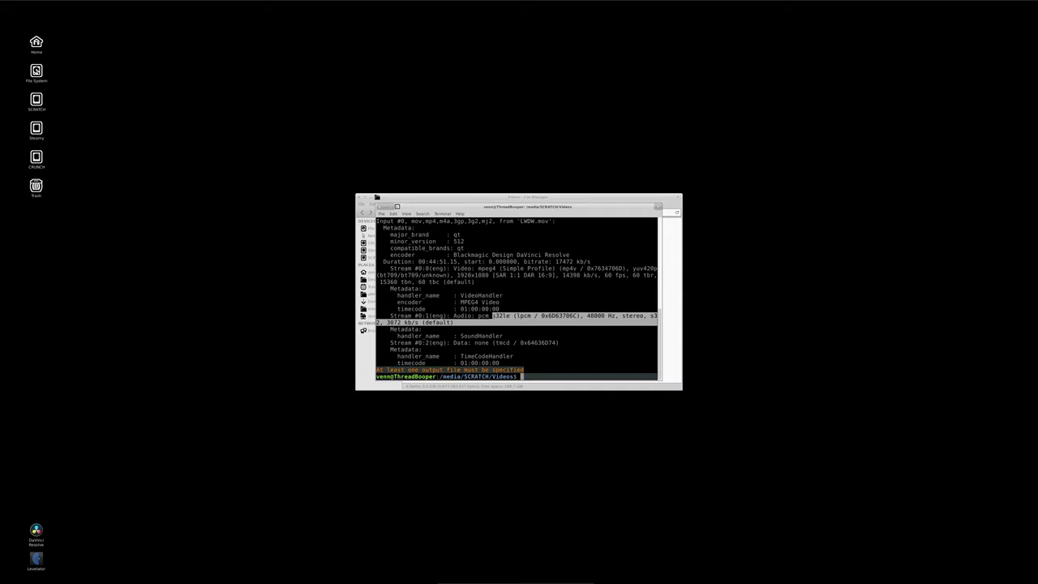
pyautogui.click(492, 316)
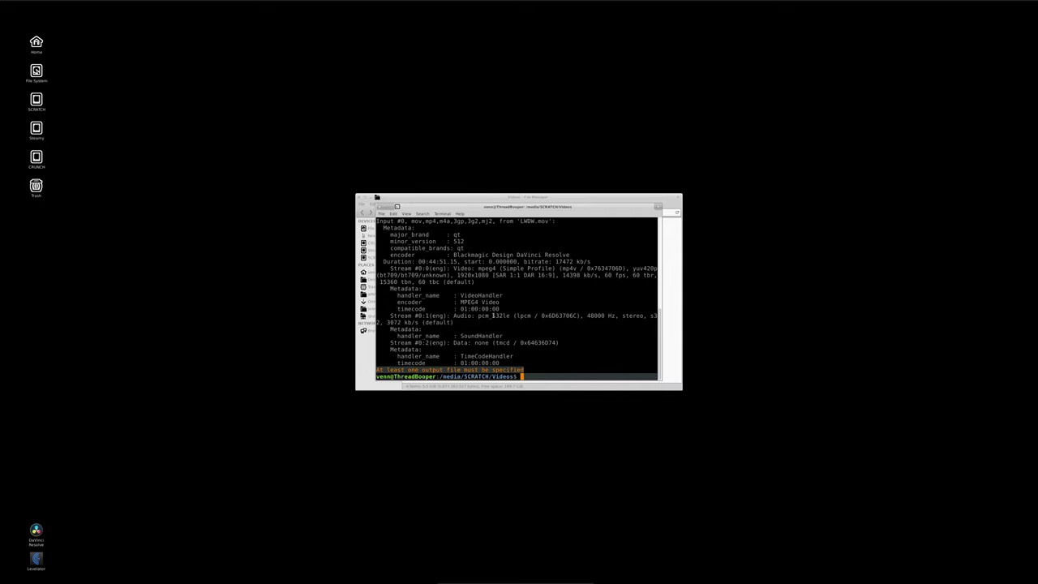
pyautogui.moveTo(492, 315); pyautogui.dragTo(510, 315)
pyautogui.click(531, 339)
# Run ffmpeg -i *.mov -c:a pcm_s16le LWDW.wav, then exit the terminal.
pyautogui.write('ffmpeg -i *.mov -c:a pcm_s16le LWDW.wav')
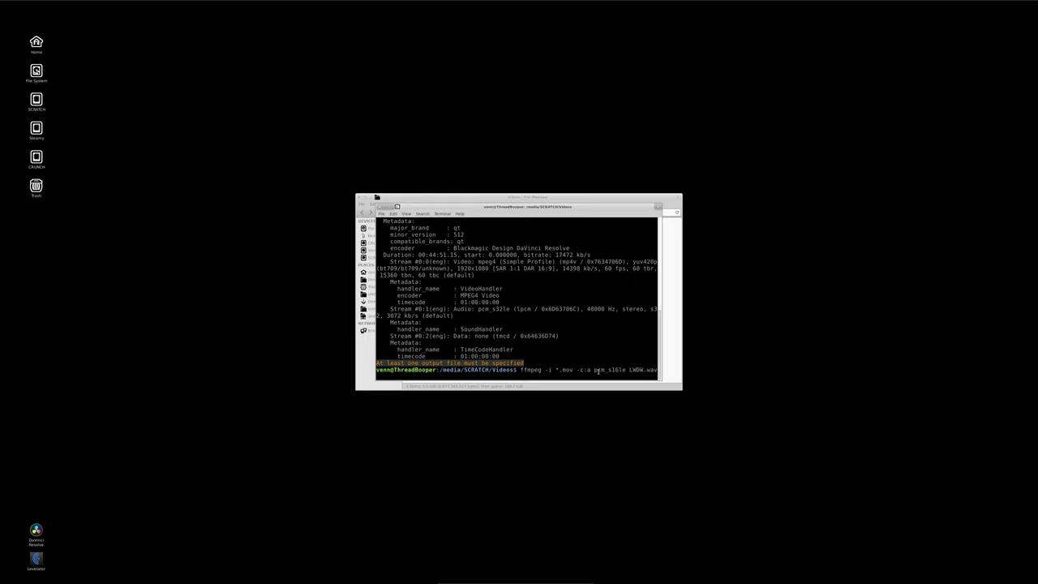
pyautogui.moveTo(630, 370); pyautogui.dragTo(649, 370)
pyautogui.click(648, 370)
pyautogui.press('Return')
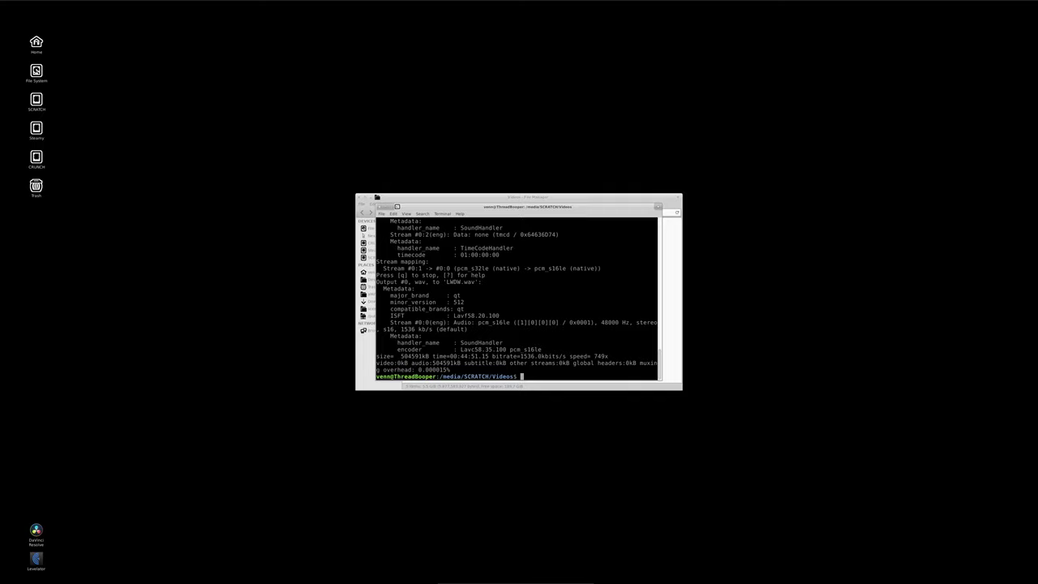
pyautogui.write('exit')
# Open the extracted LWDW.wav from the file manager in Audacity and play it back briefly.
pyautogui.press('Return')
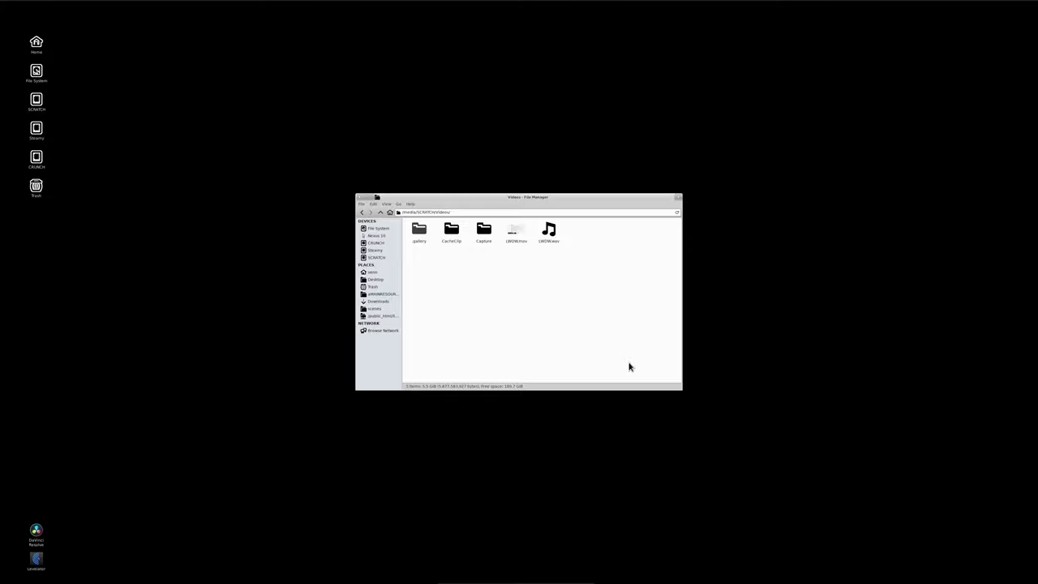
pyautogui.click(545, 240)
pyautogui.click(519, 242)
pyautogui.moveTo(517, 201); pyautogui.dragTo(224, 114)
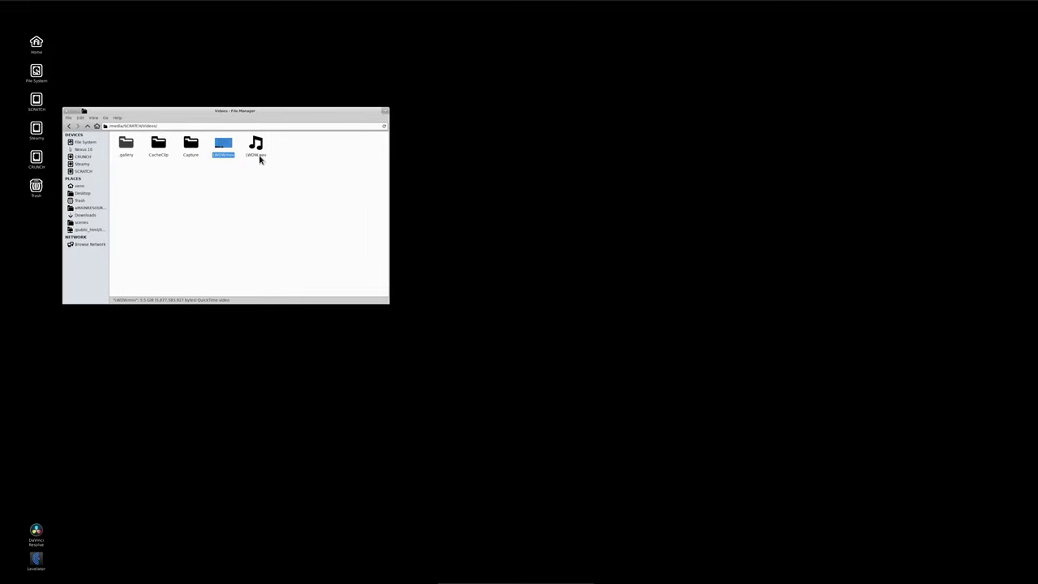
pyautogui.click(257, 148)
pyautogui.rightClick(258, 151)
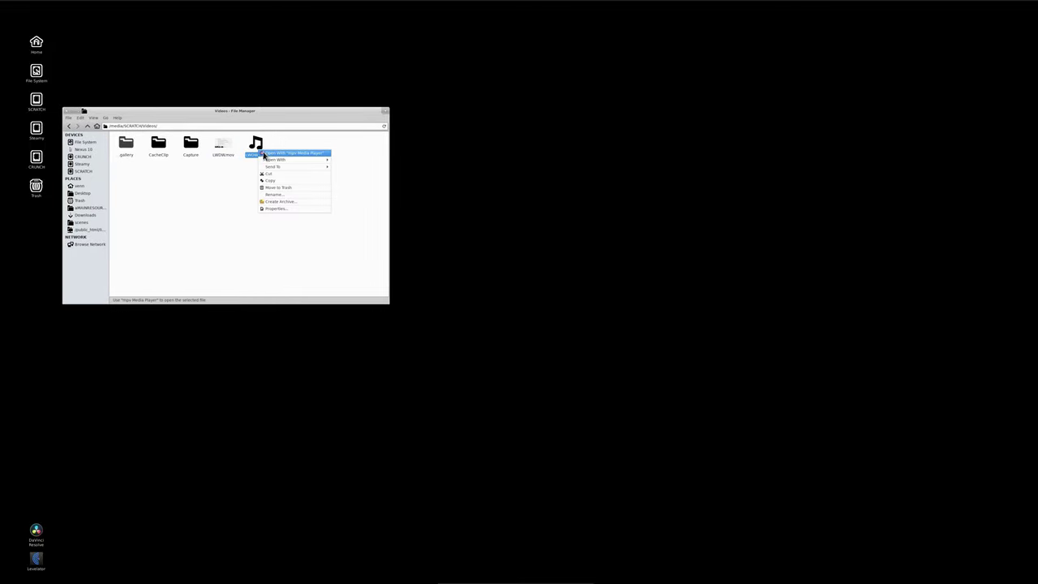
pyautogui.click(335, 161)
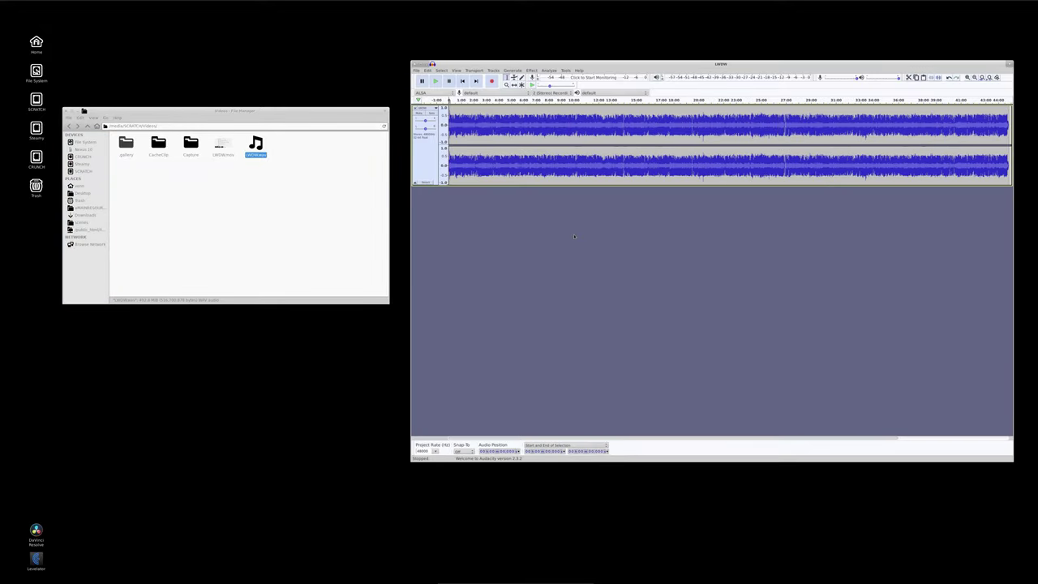
pyautogui.press('space')
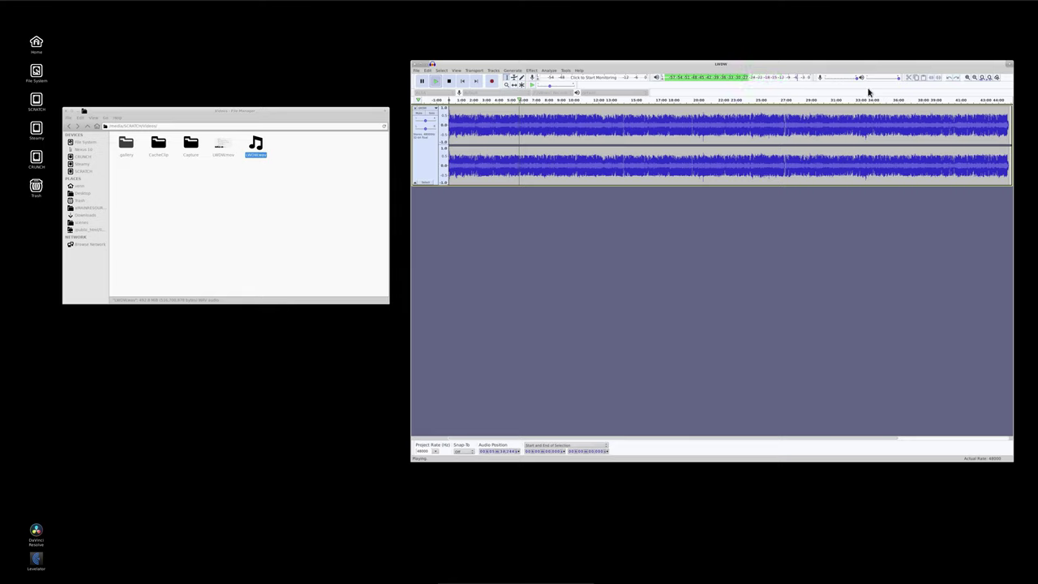
pyautogui.press('space')
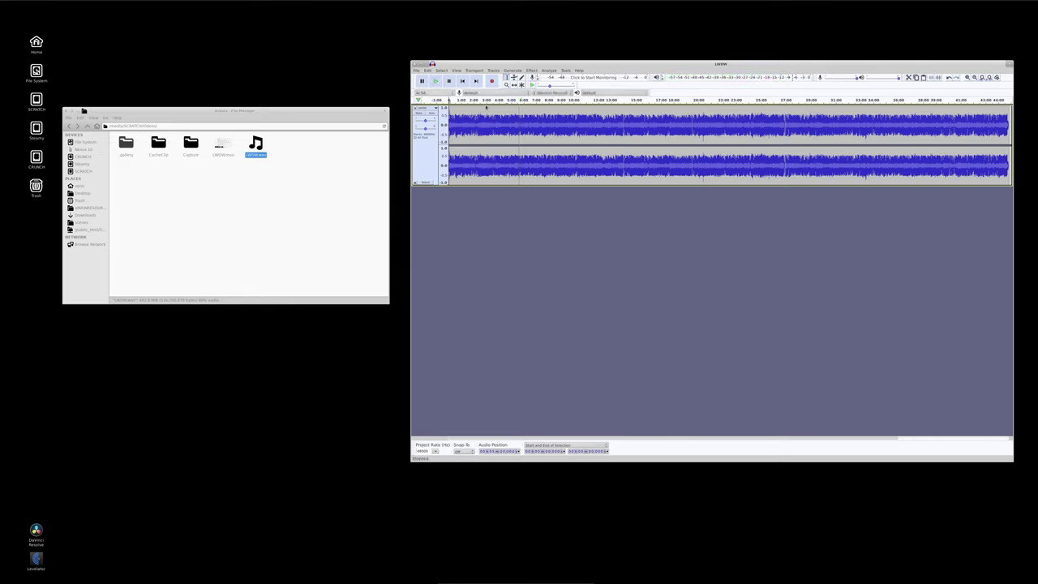
# Switch the track to Waveform (dB), back to plain Waveform, then bring up the File > Export choices.
pyautogui.click(433, 109)
pyautogui.click(432, 158)
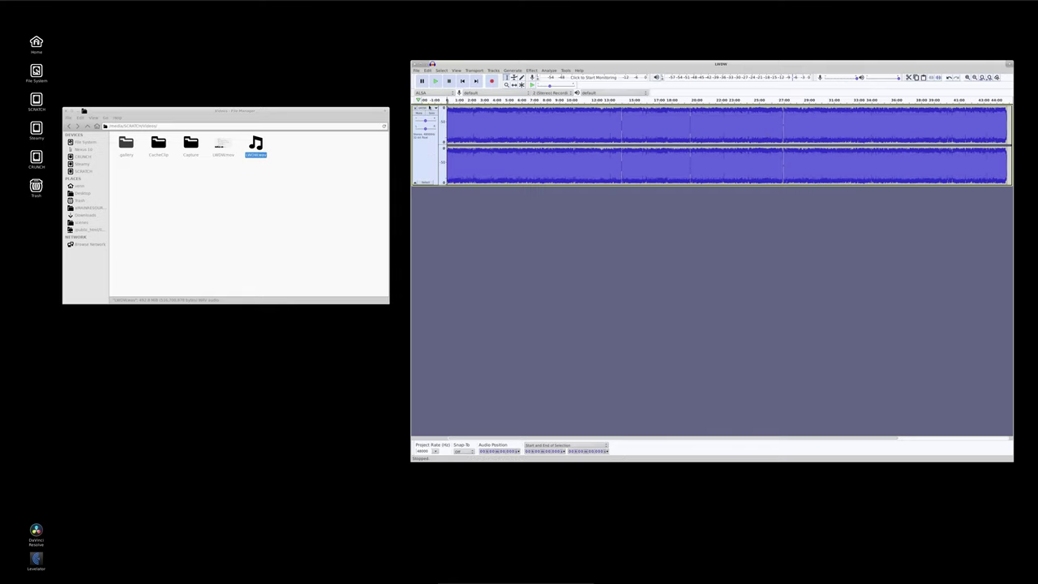
pyautogui.click(430, 108)
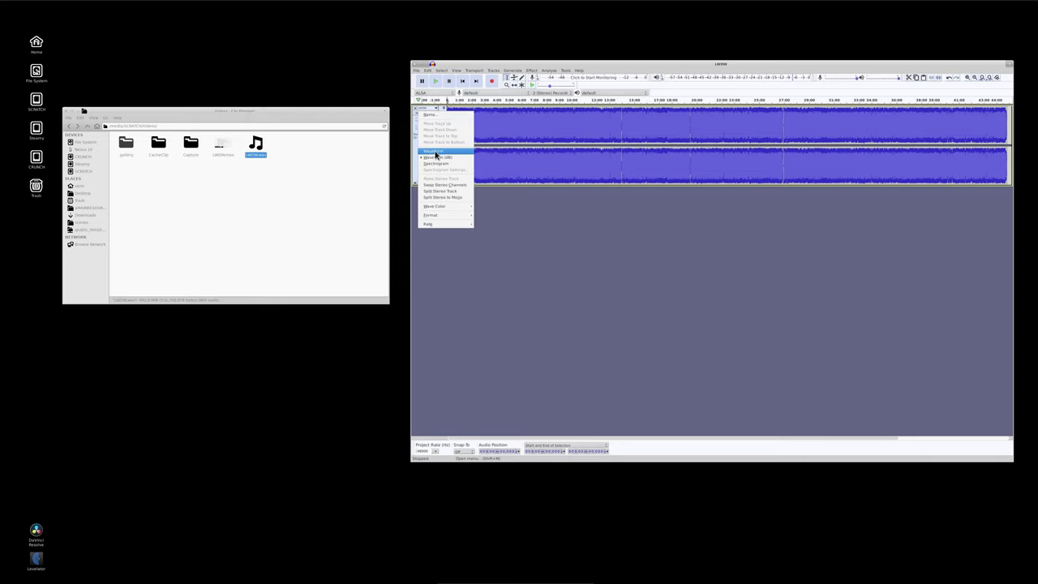
pyautogui.click(432, 151)
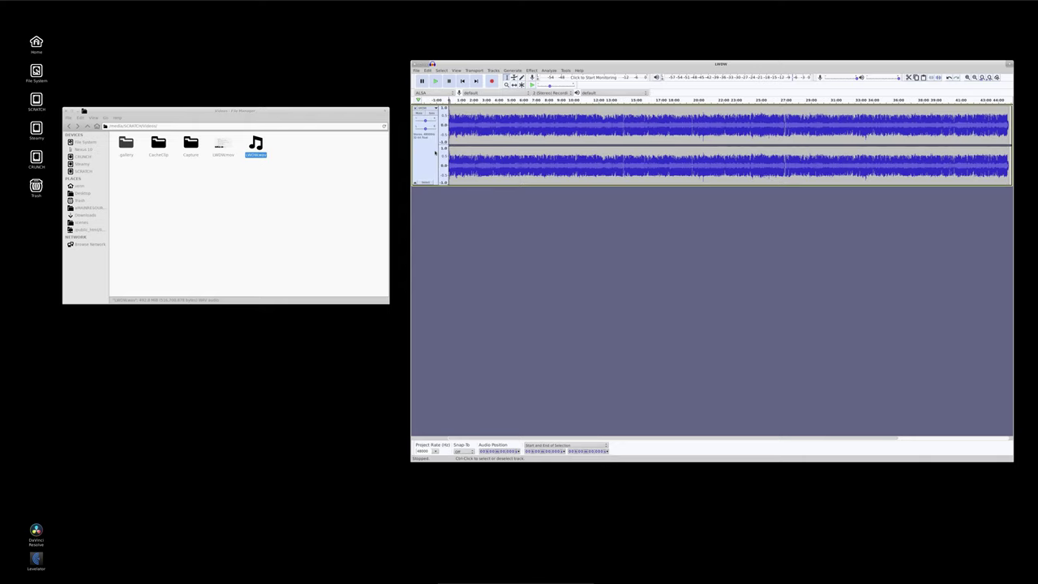
pyautogui.click(417, 71)
pyautogui.moveTo(438, 114)
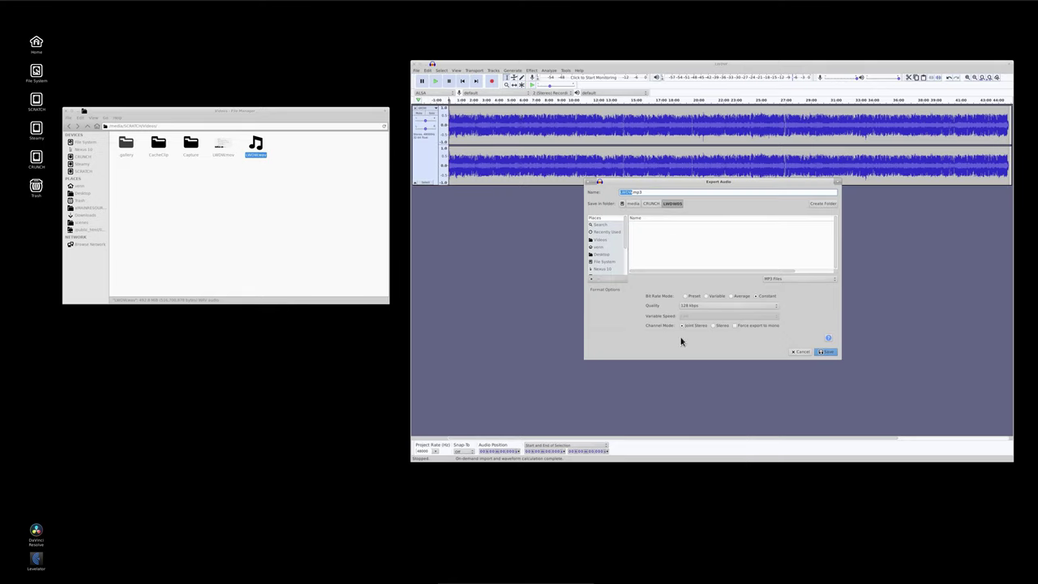
# Export as MP3 at 96 kbps with Joint Stereo channel mode into LWDW05.
pyautogui.click(685, 306)
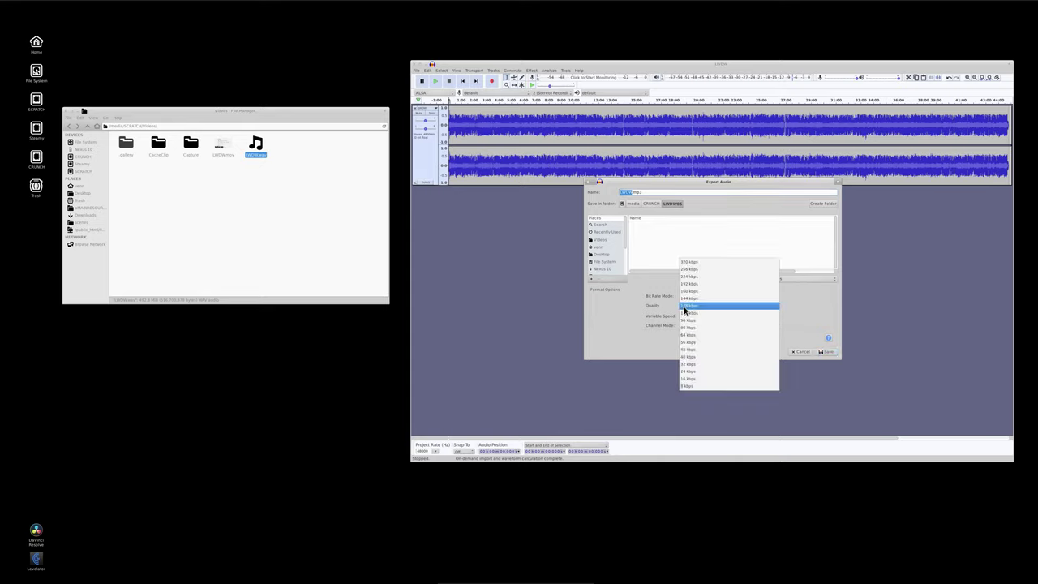
pyautogui.click(688, 321)
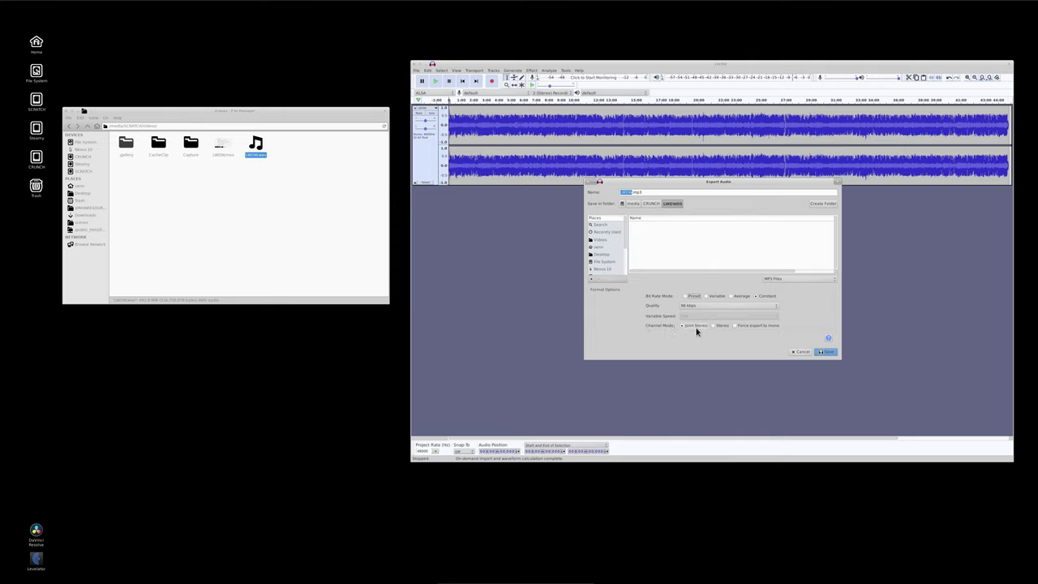
pyautogui.click(715, 326)
pyautogui.click(693, 327)
pyautogui.click(829, 352)
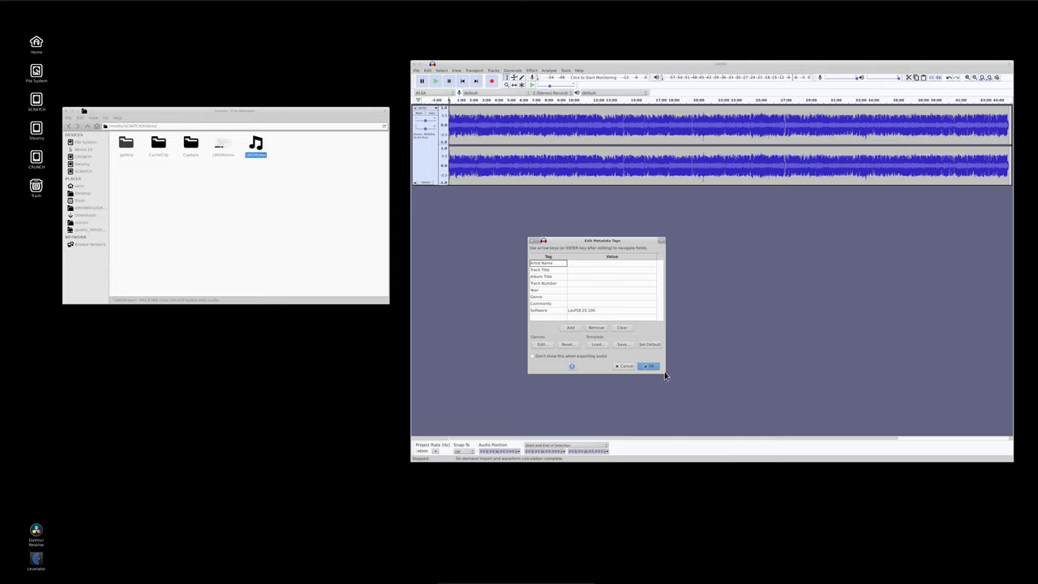
# Accept the metadata tags to finish the export, then close Audacity without saving the project.
pyautogui.click(580, 264)
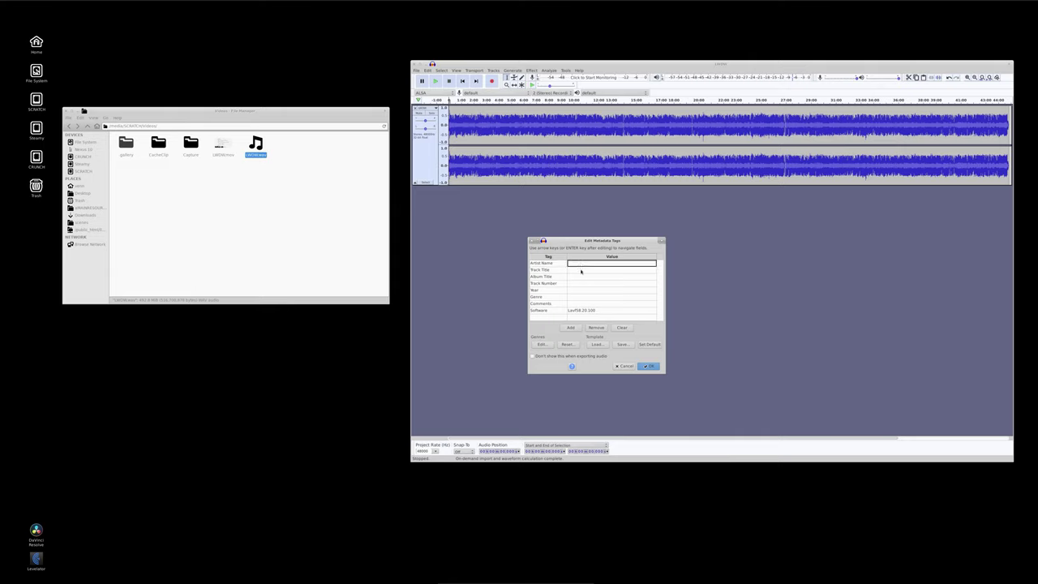
pyautogui.click(581, 270)
pyautogui.click(581, 278)
pyautogui.click(582, 289)
pyautogui.click(587, 297)
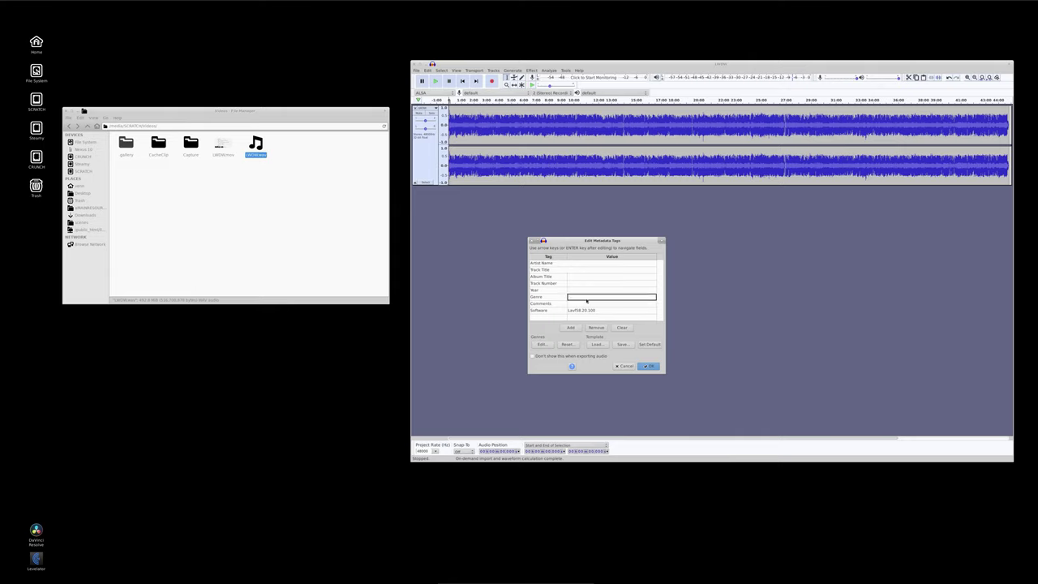
pyautogui.click(649, 366)
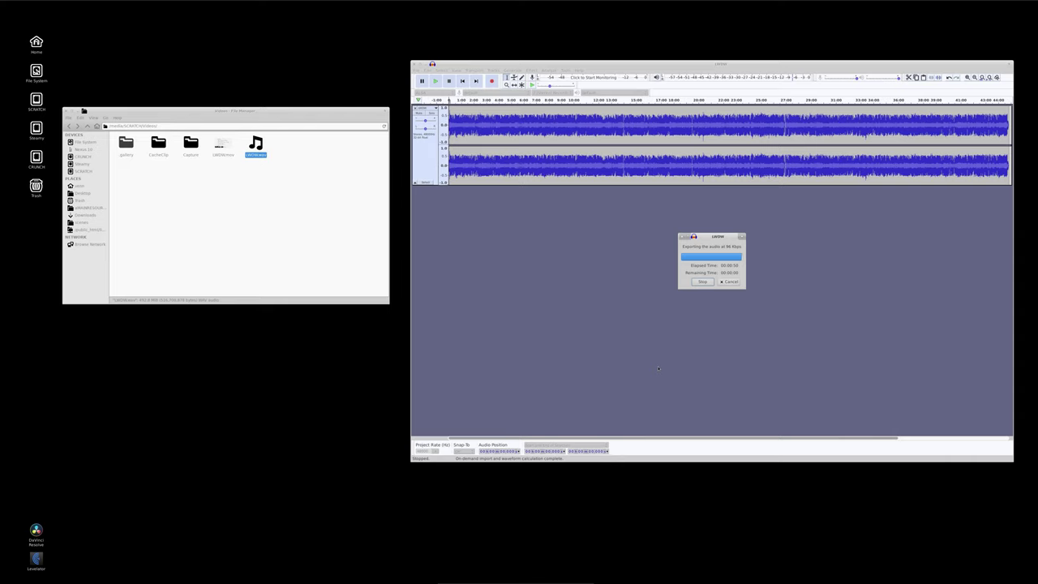
pyautogui.click(415, 64)
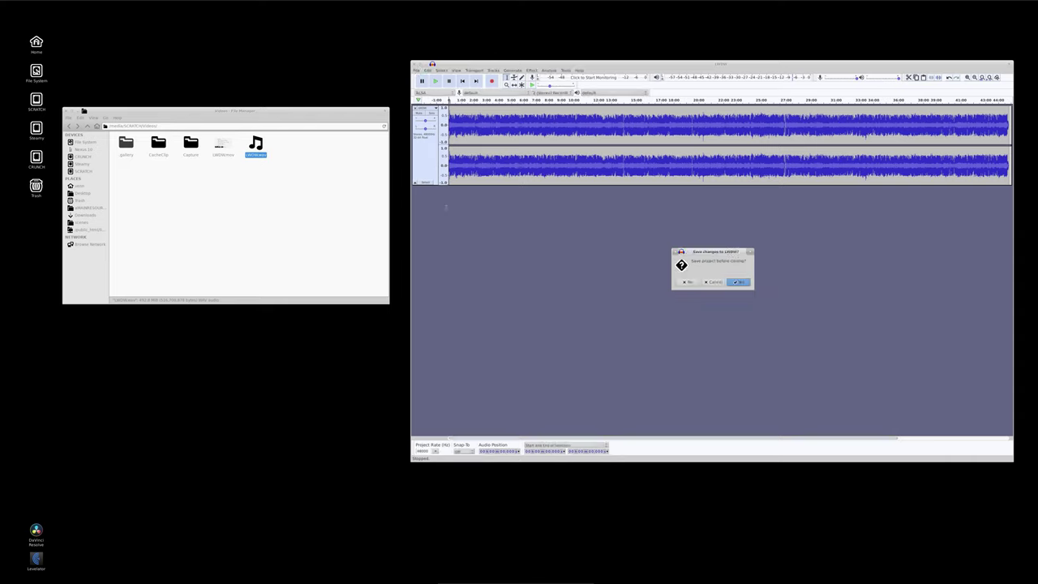
pyautogui.click(686, 281)
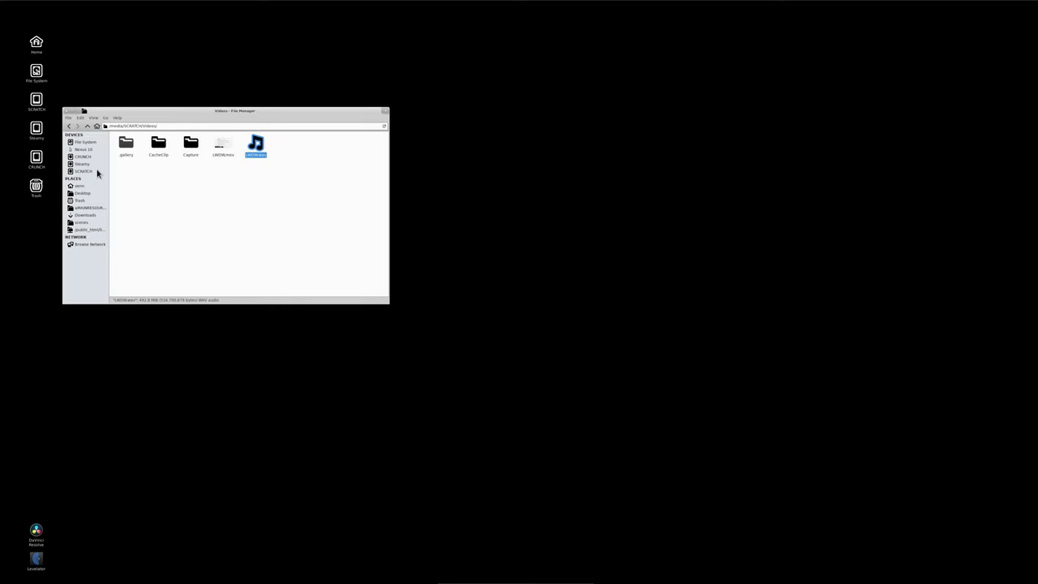
# Open LWDW.mp3 from the CRUNCH drive's LWDW05 folder in EasyTAG.
pyautogui.click(82, 156)
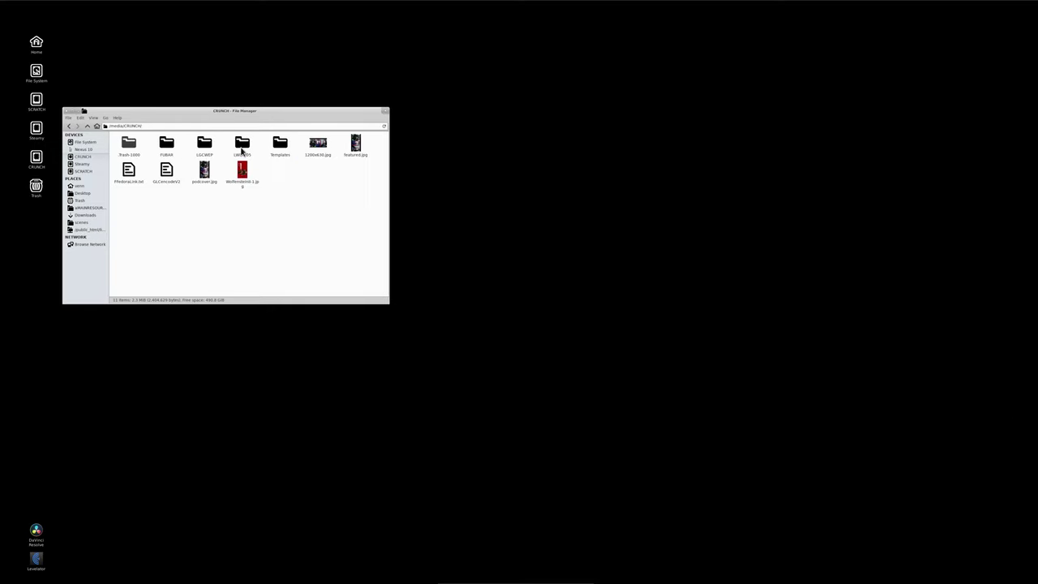
pyautogui.click(242, 149)
pyautogui.doubleClick(241, 149)
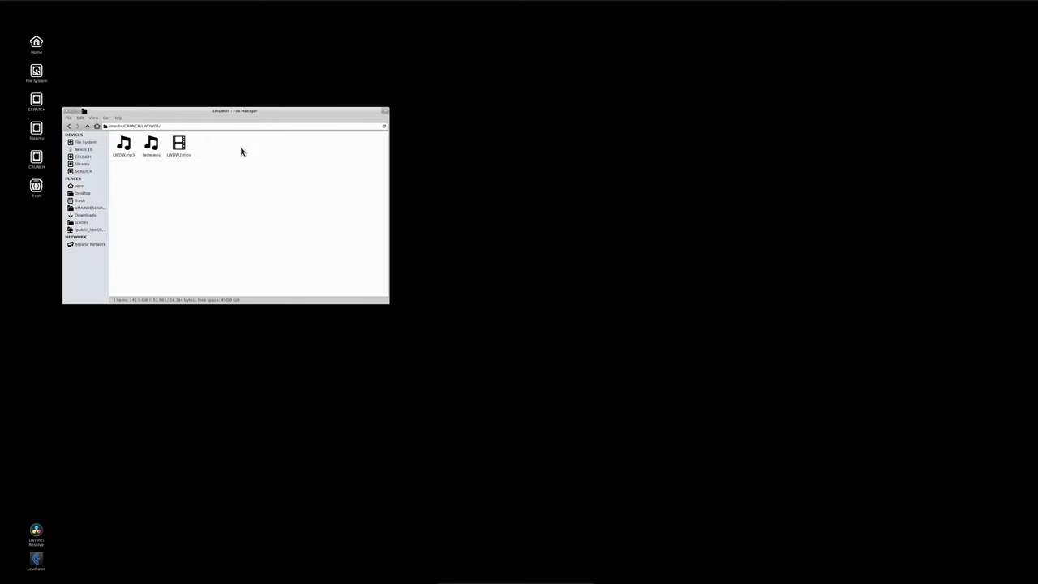
pyautogui.click(123, 146)
pyautogui.rightClick(123, 146)
pyautogui.moveTo(158, 157)
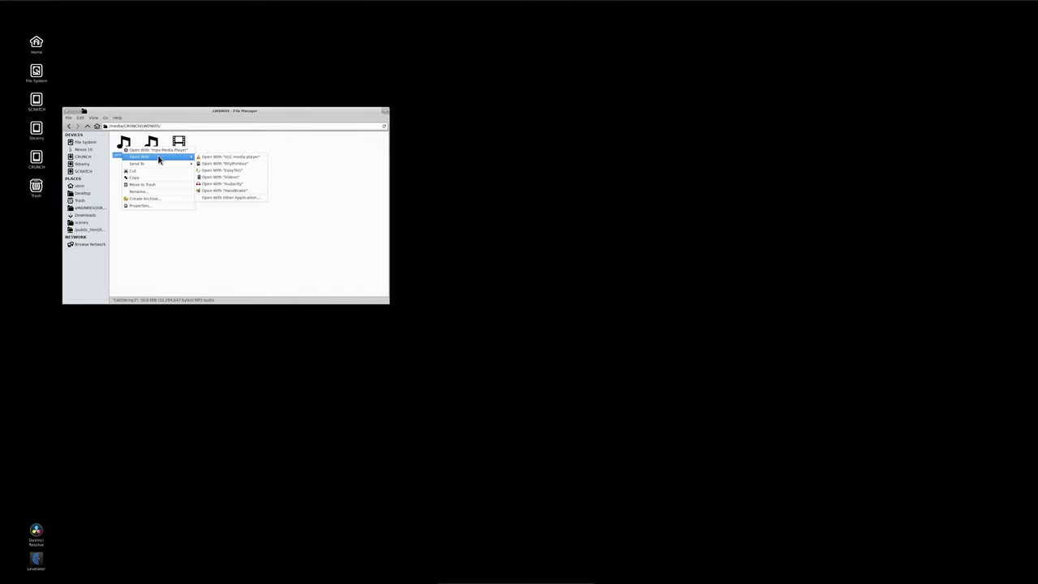
pyautogui.click(229, 171)
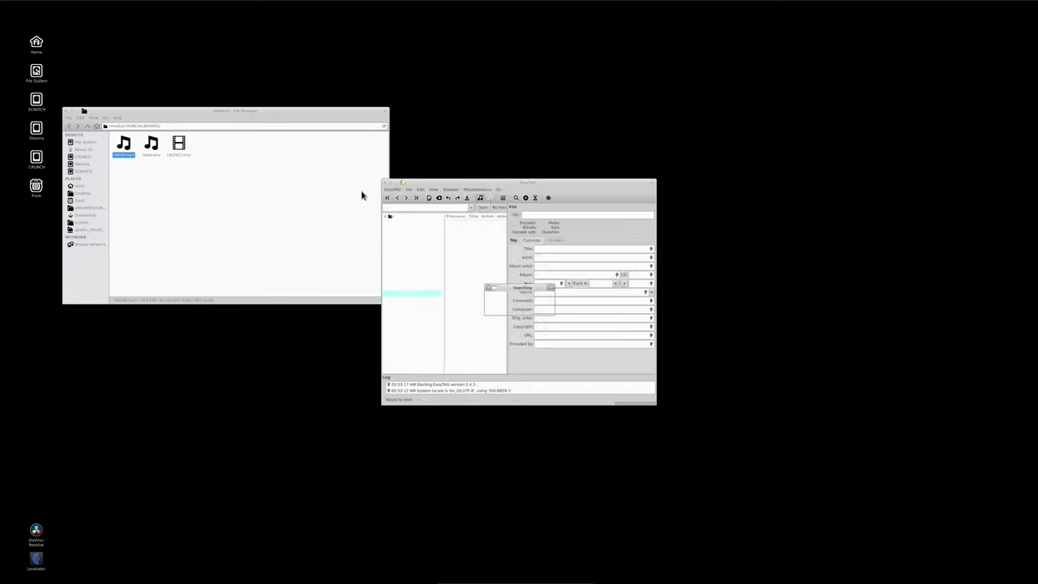
pyautogui.moveTo(512, 183); pyautogui.dragTo(611, 168)
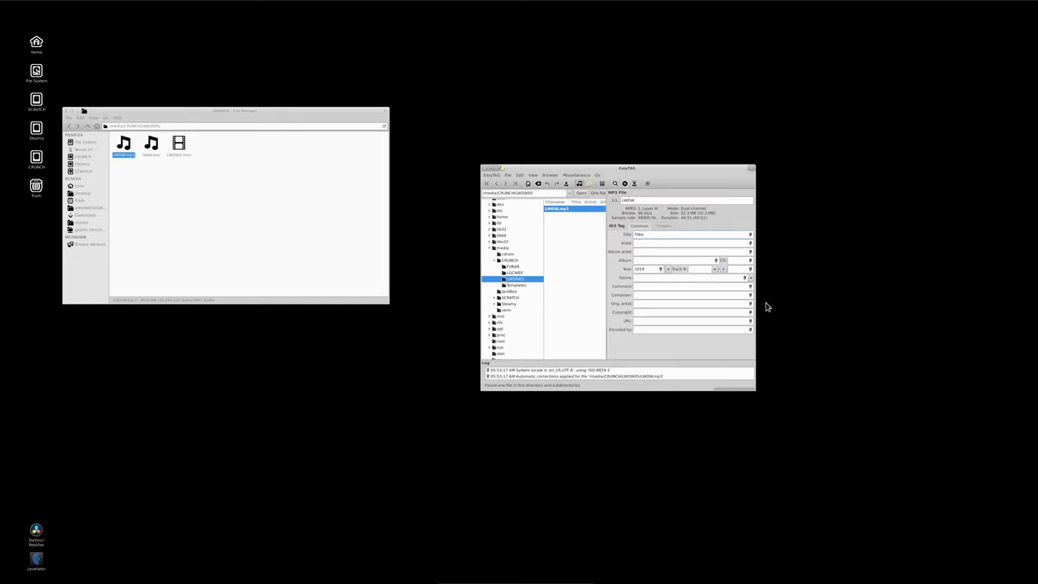
# Add featured.jpg as the MP3's cover image, apply it, then quit EasyTAG saving the file.
pyautogui.click(660, 229)
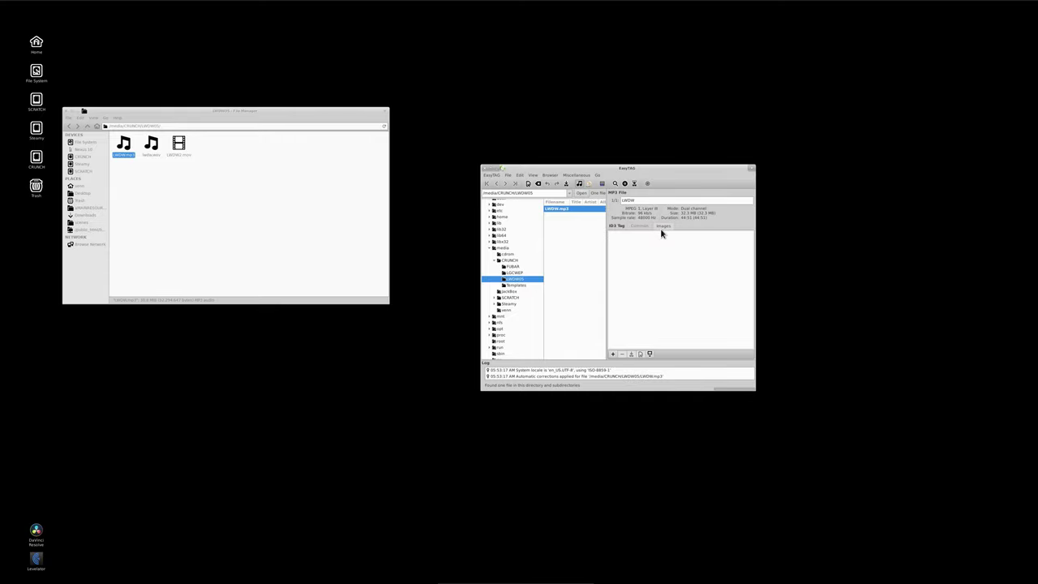
pyautogui.click(613, 354)
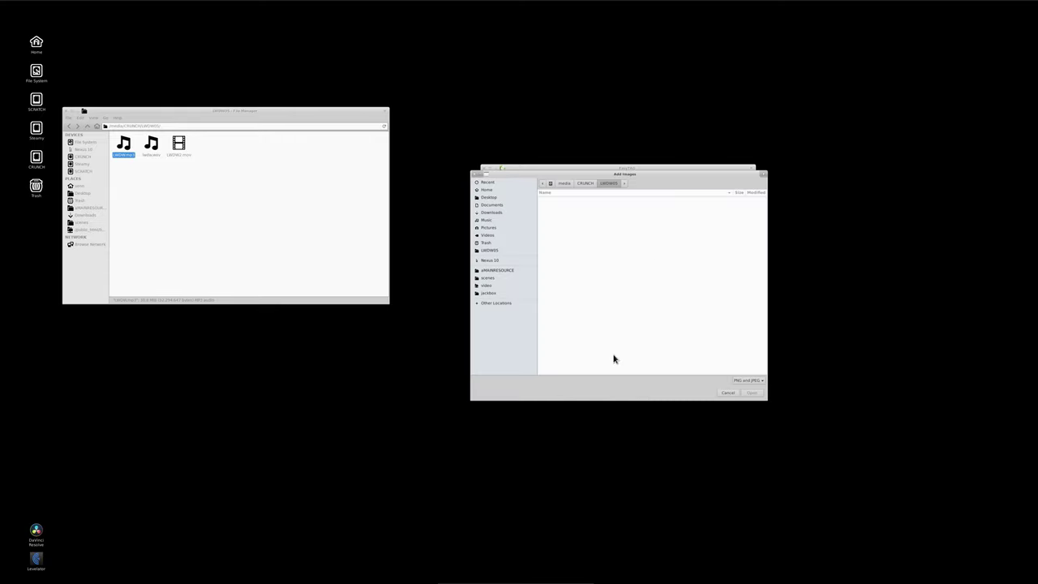
pyautogui.click(584, 184)
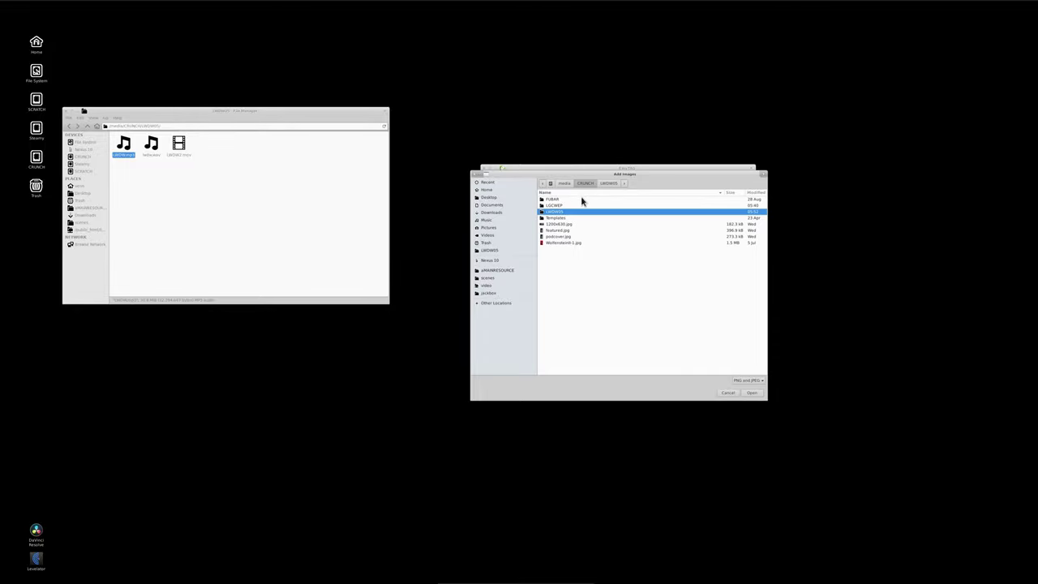
pyautogui.click(569, 224)
pyautogui.click(573, 231)
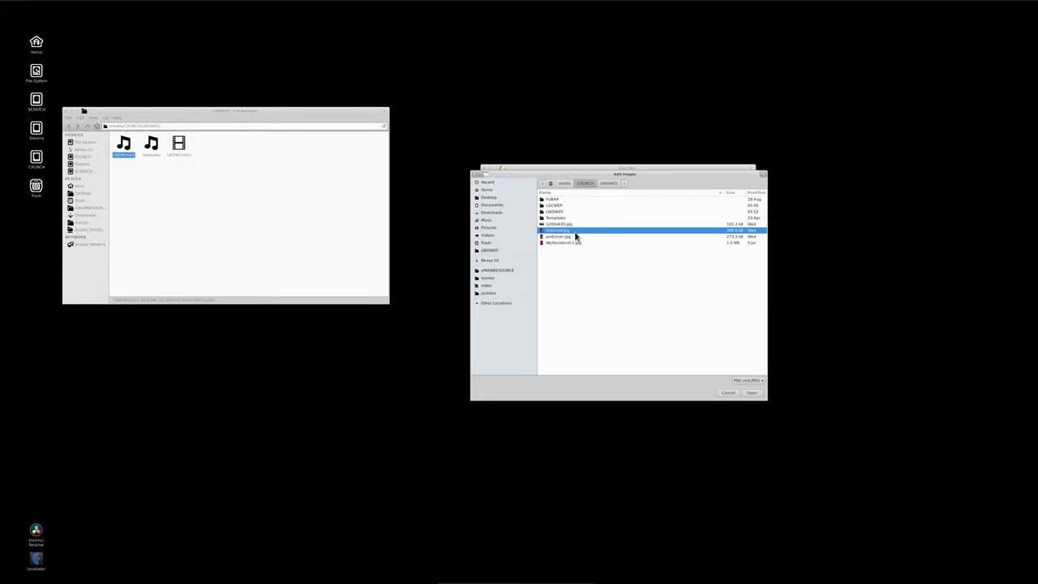
pyautogui.click(752, 393)
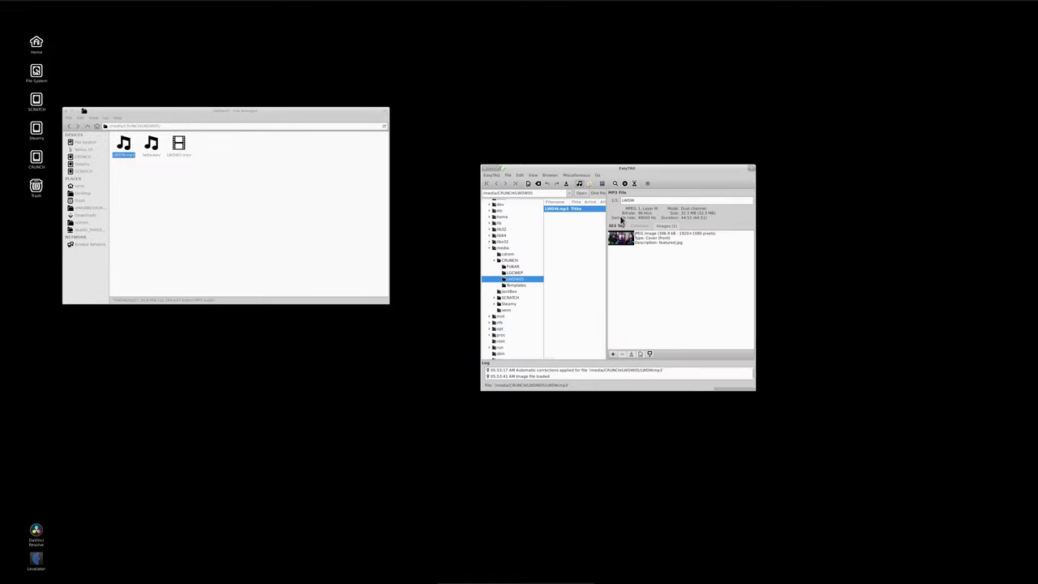
pyautogui.click(649, 355)
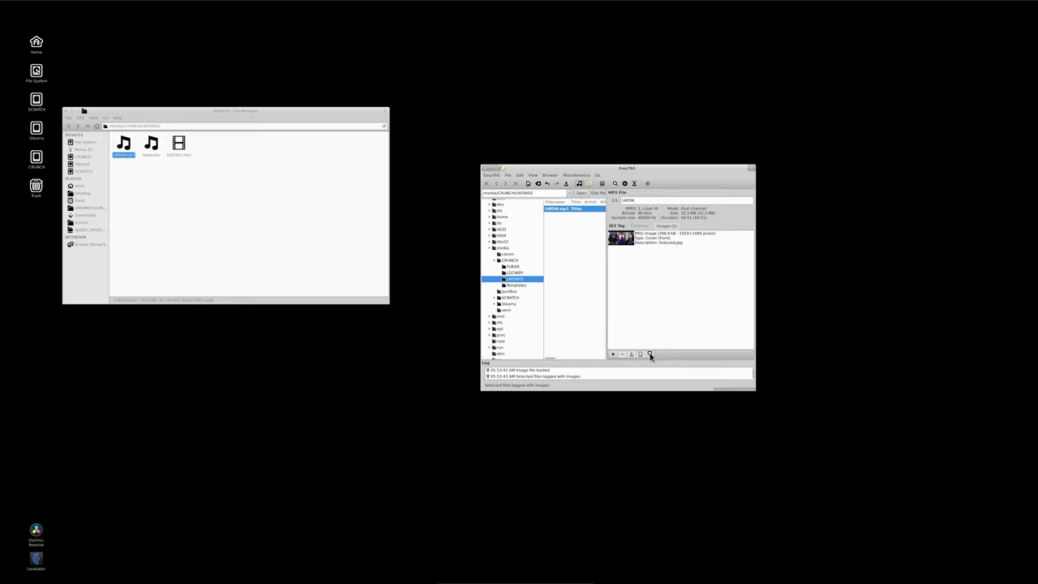
pyautogui.click(485, 168)
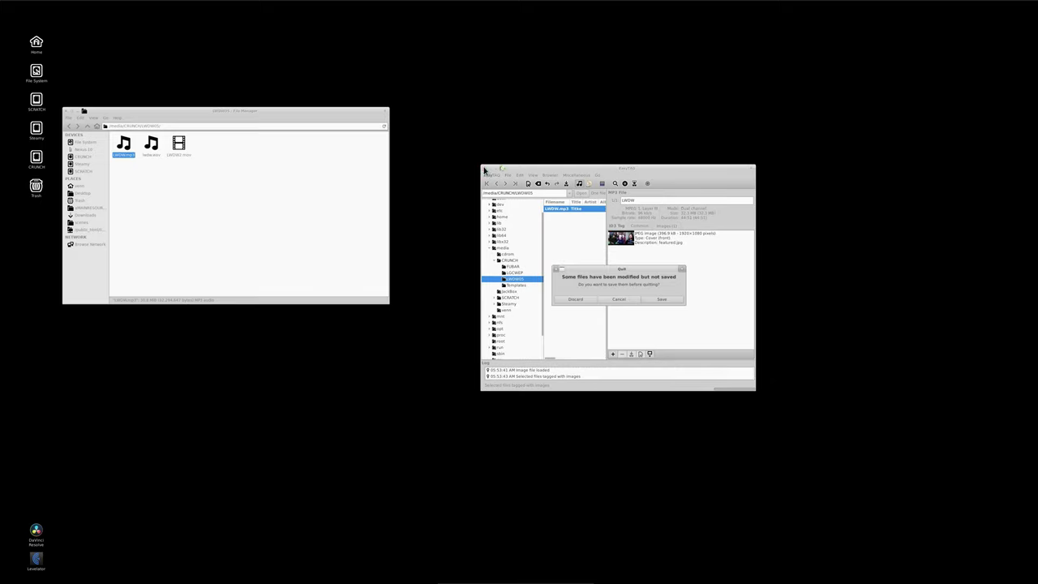
pyautogui.click(655, 300)
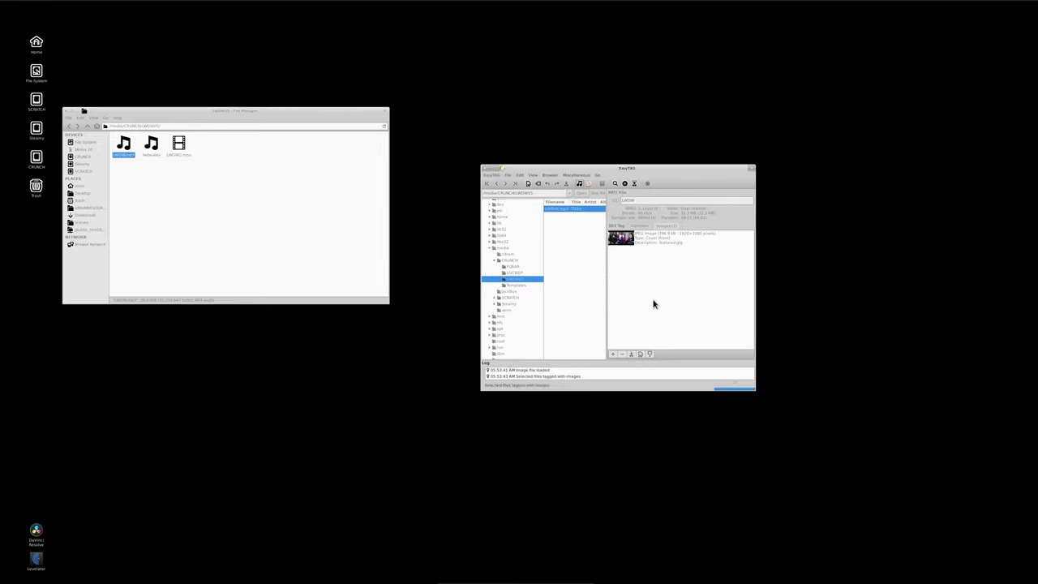
# Play LWDW.mp3 in mpv, seek ahead to check cover art and later audio, then close mpv.
pyautogui.rightClick(128, 144)
pyautogui.click(134, 146)
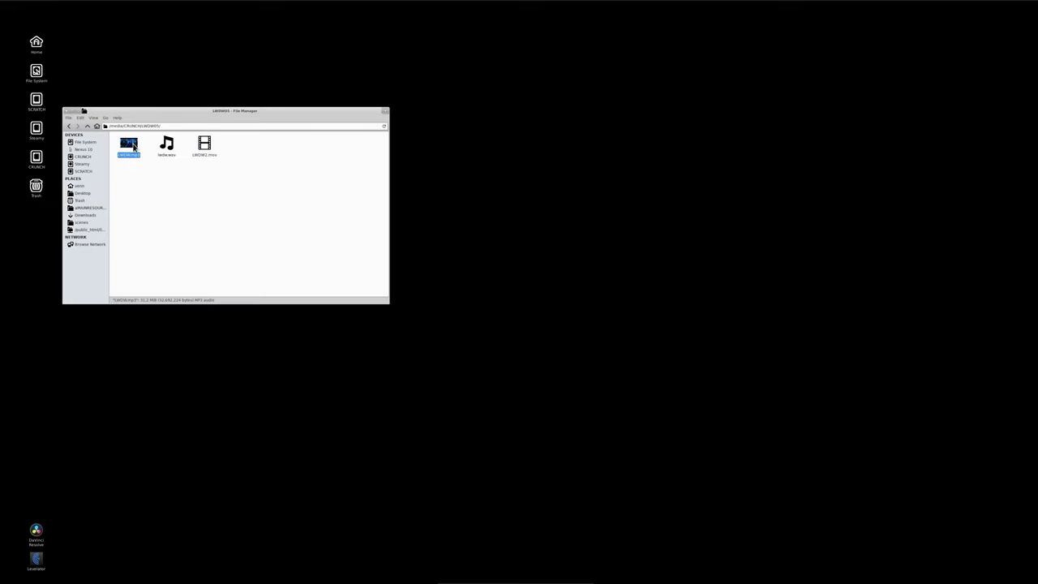
pyautogui.moveTo(689, 407)
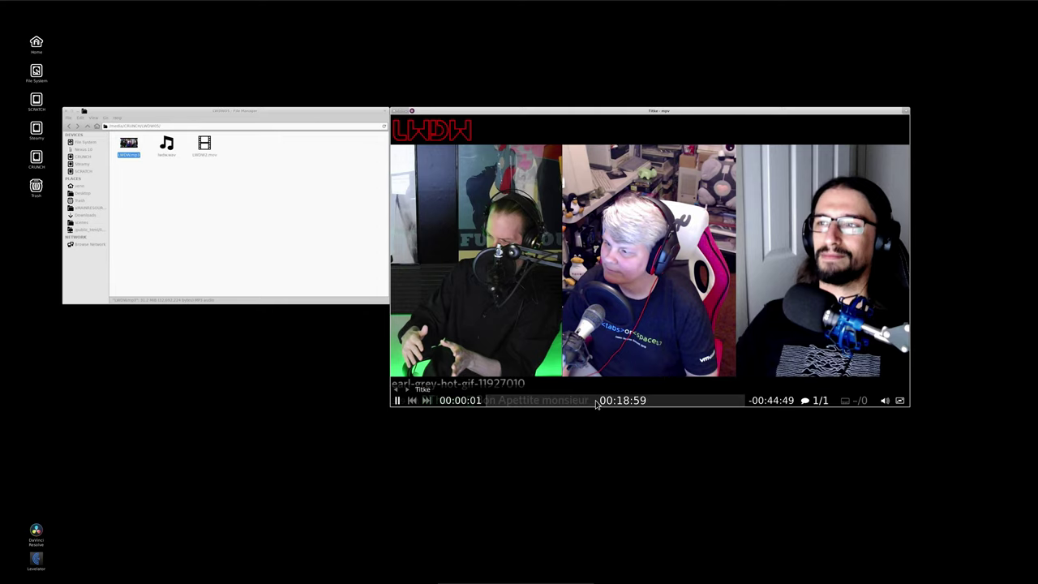
pyautogui.moveTo(671, 403); pyautogui.dragTo(695, 403)
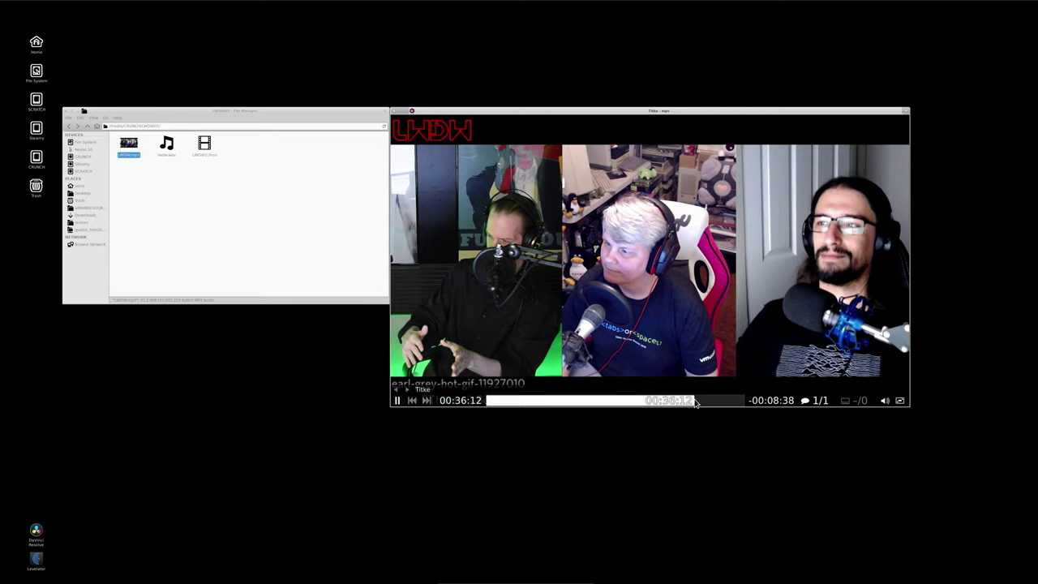
pyautogui.click(394, 111)
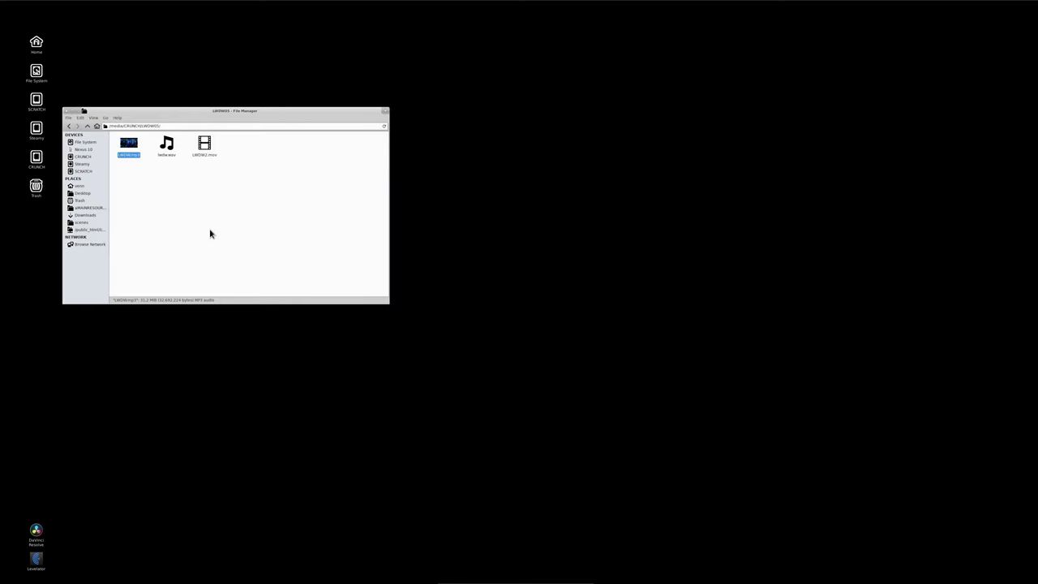
pyautogui.click(178, 233)
pyautogui.moveTo(114, 2)
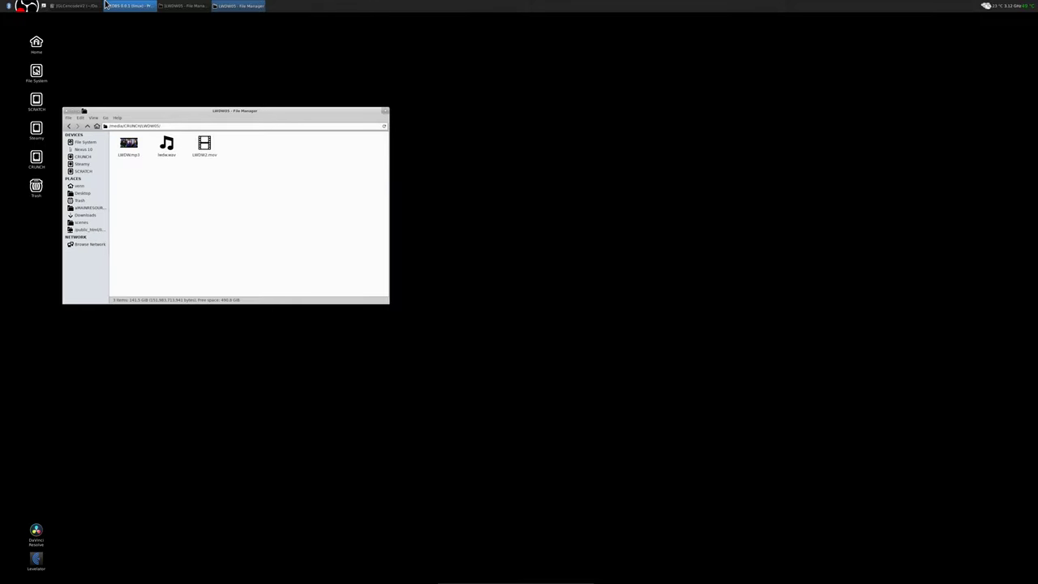